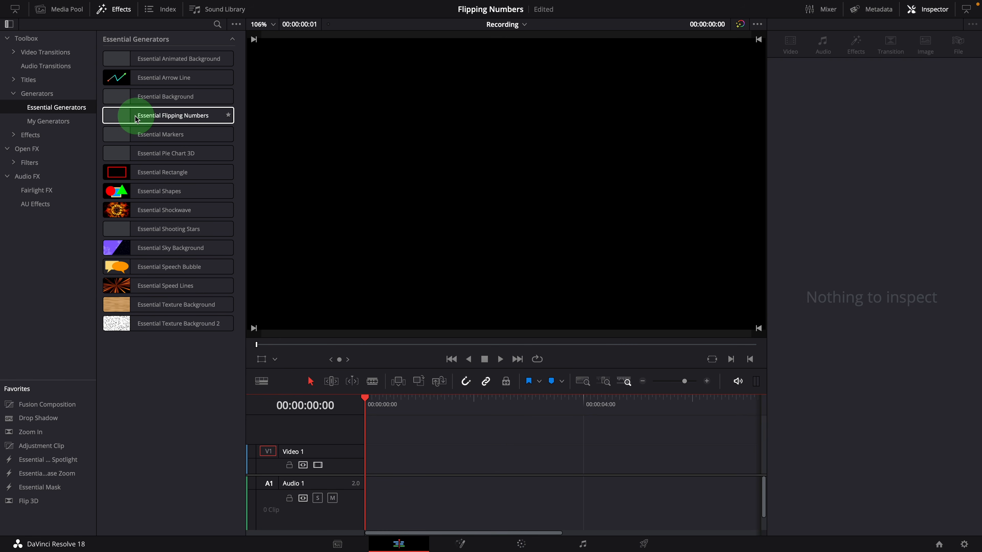
Step: Add the Essential Flipping Numbers generator to the Video 1 track, positioned at the start of the timeline
drag(121, 119, 405, 480)
click(492, 465)
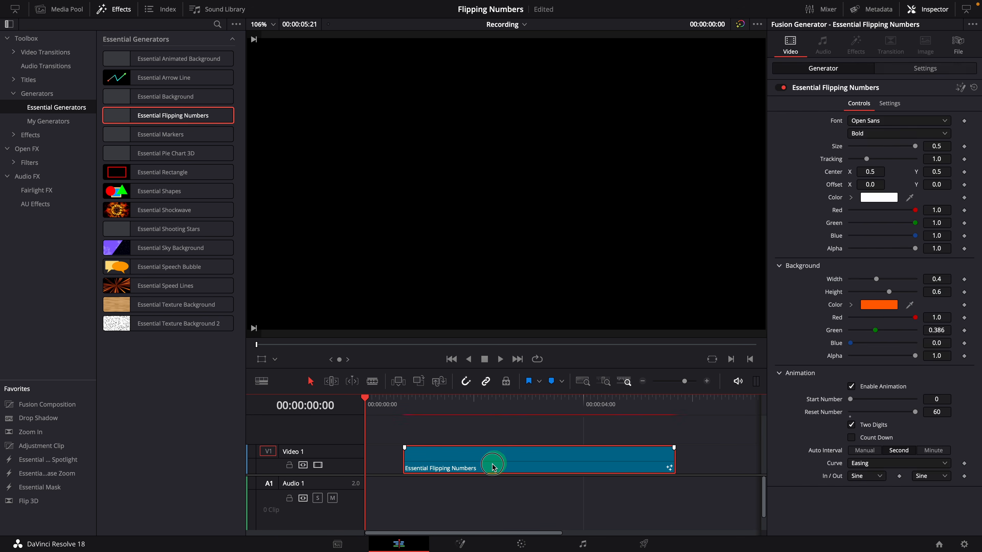
drag(494, 467, 483, 515)
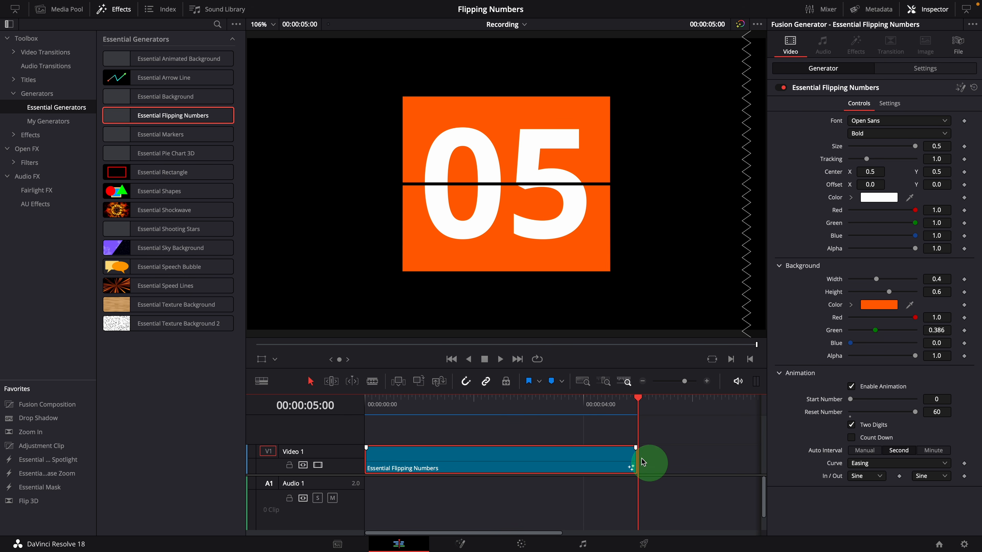
Step: Extend the end of the flipping numbers clip to 7 seconds and play the added part
drag(631, 464, 744, 456)
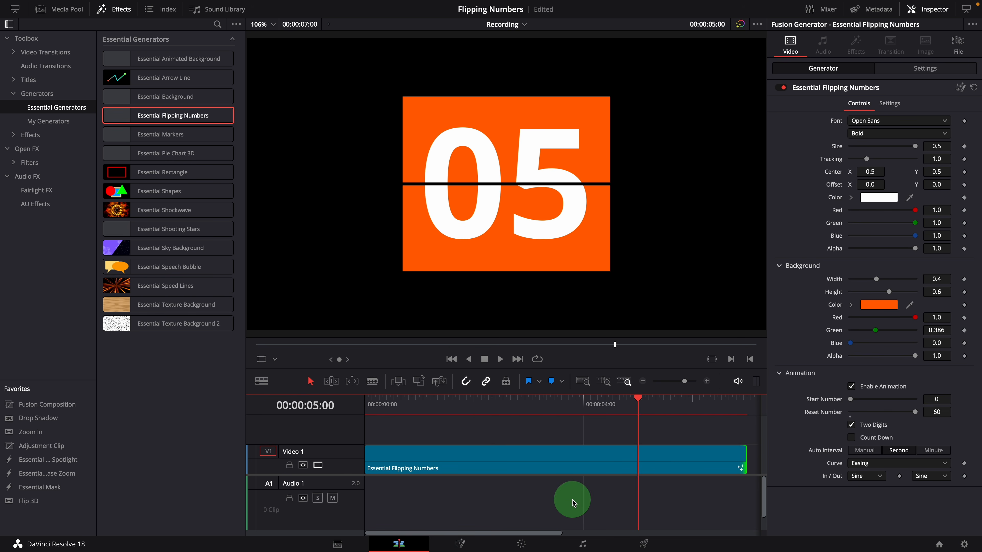
key(space)
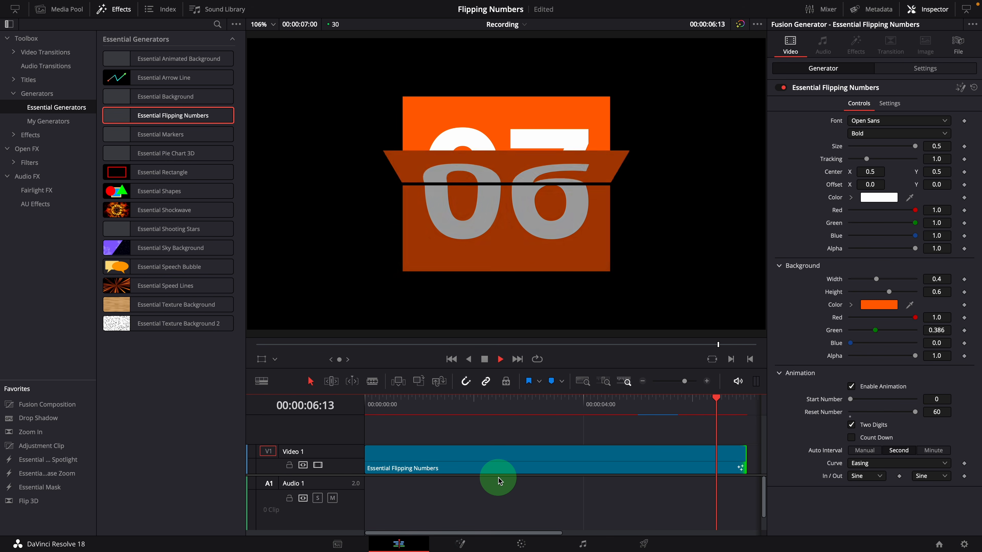
click(500, 482)
Step: Show the clip's Fusion Overlay and use it to move the center to about X 0.65 and resize the background to about 0.44 by 0.74
click(377, 402)
click(529, 465)
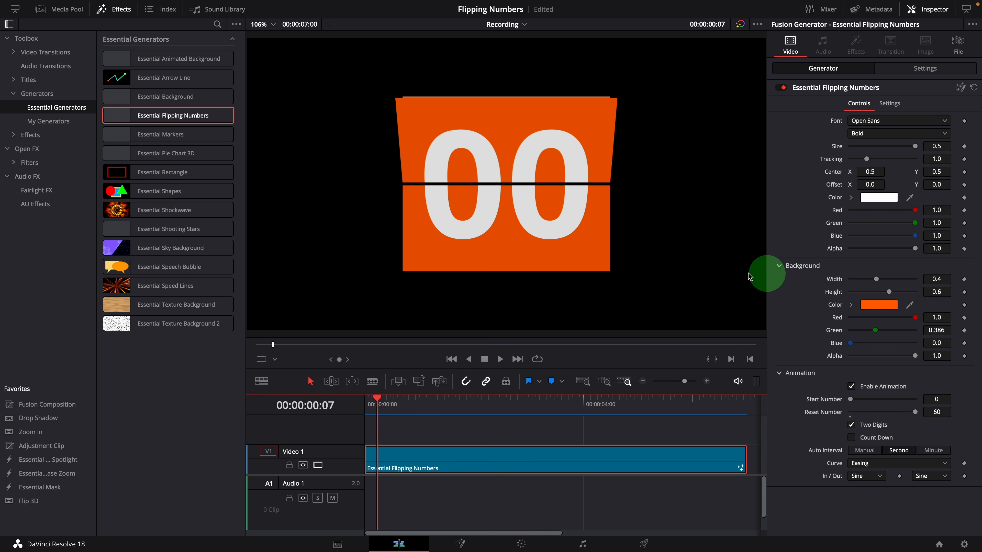
click(275, 360)
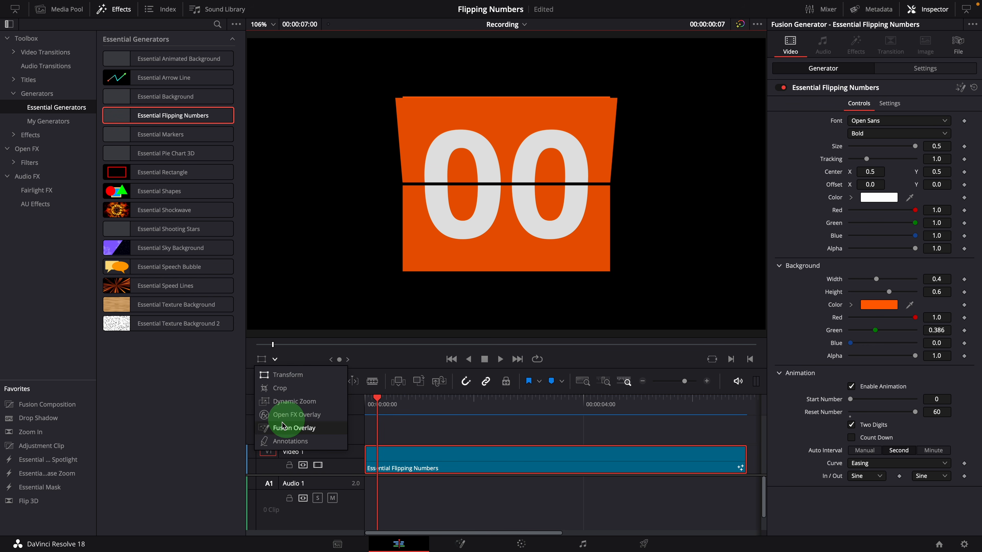
click(269, 429)
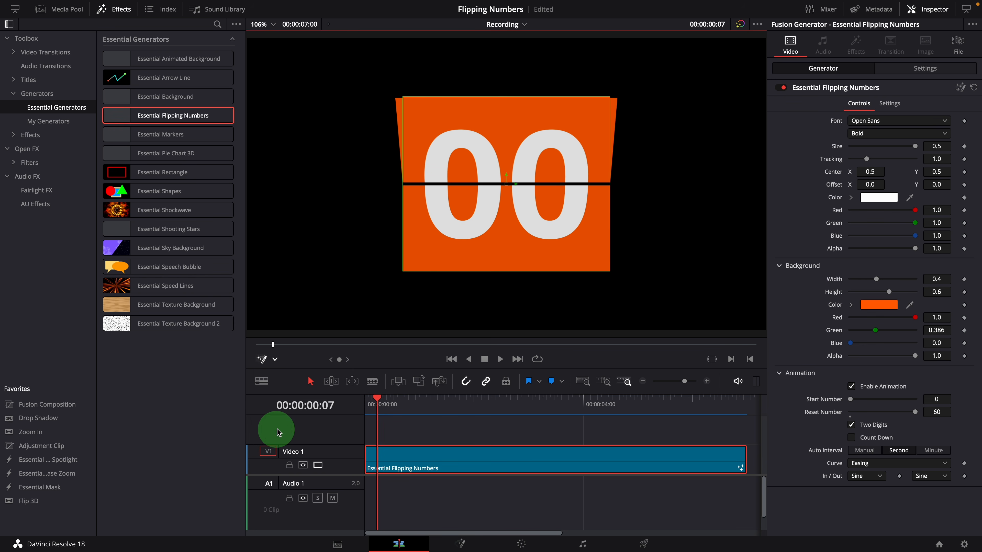
drag(508, 188, 586, 189)
drag(691, 279, 700, 297)
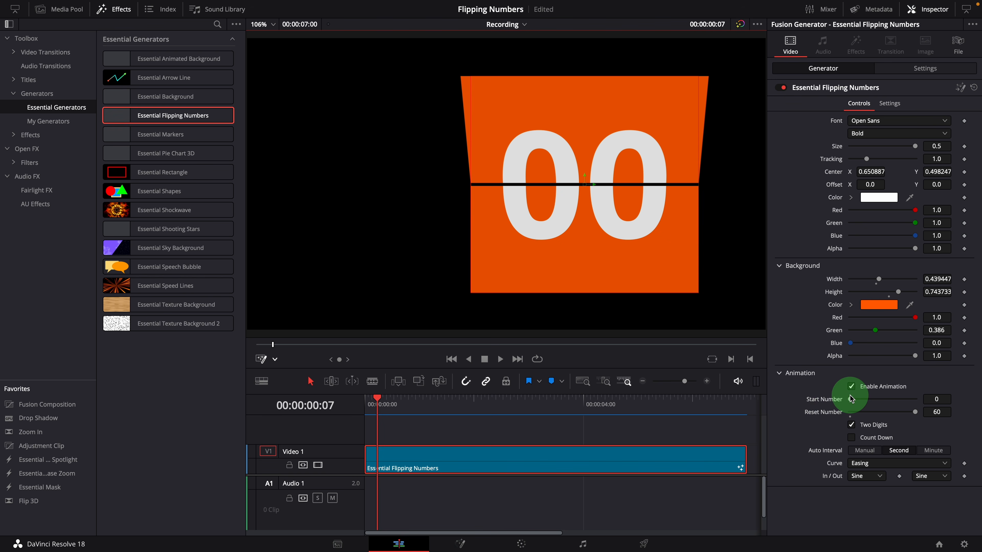
Step: Set the animation's Start Number to 9 and play the clip from the start
drag(851, 400, 860, 401)
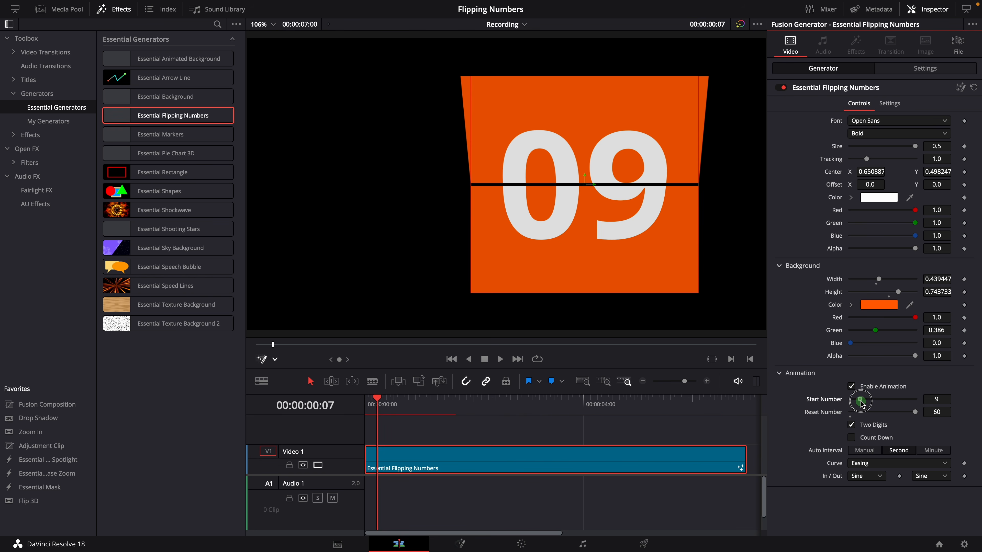
drag(379, 403, 369, 403)
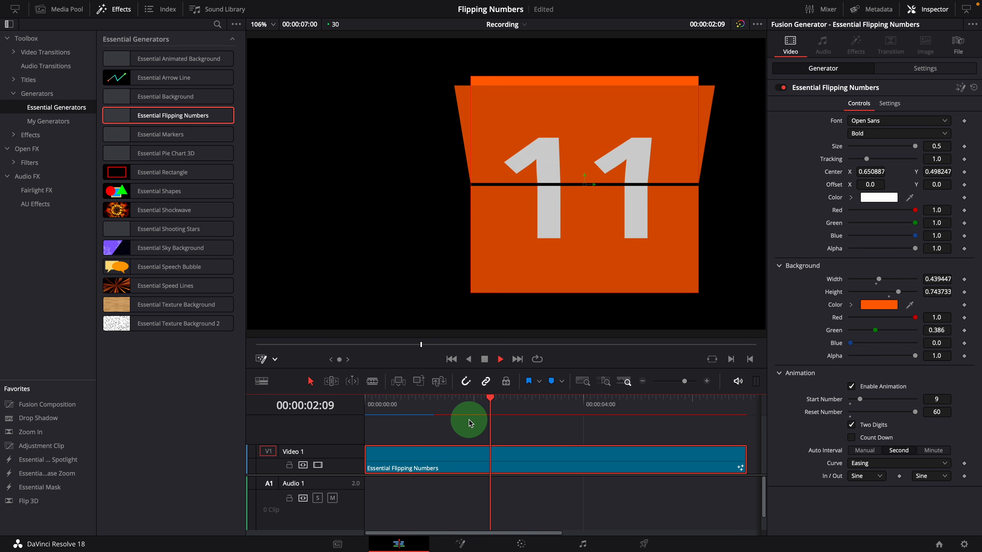
key(space)
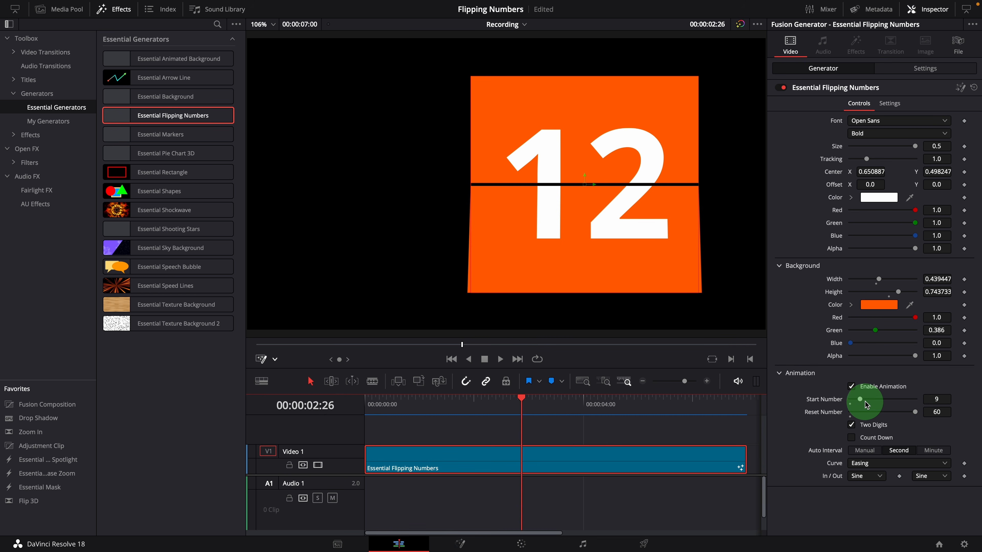
Step: Set the Start Number to 58, then play and scrub the clip through the reset at 60
drag(861, 399, 915, 405)
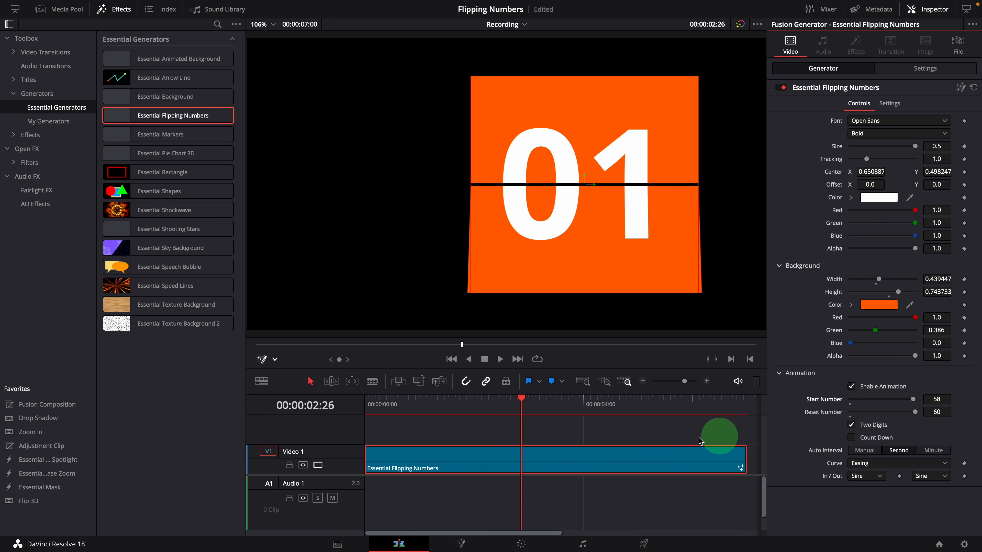
click(366, 402)
click(502, 495)
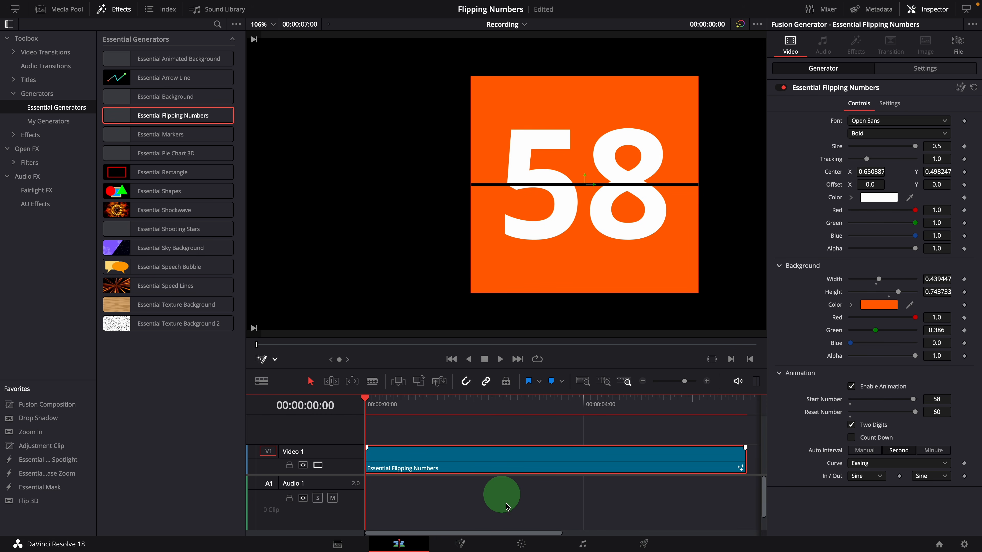
key(space)
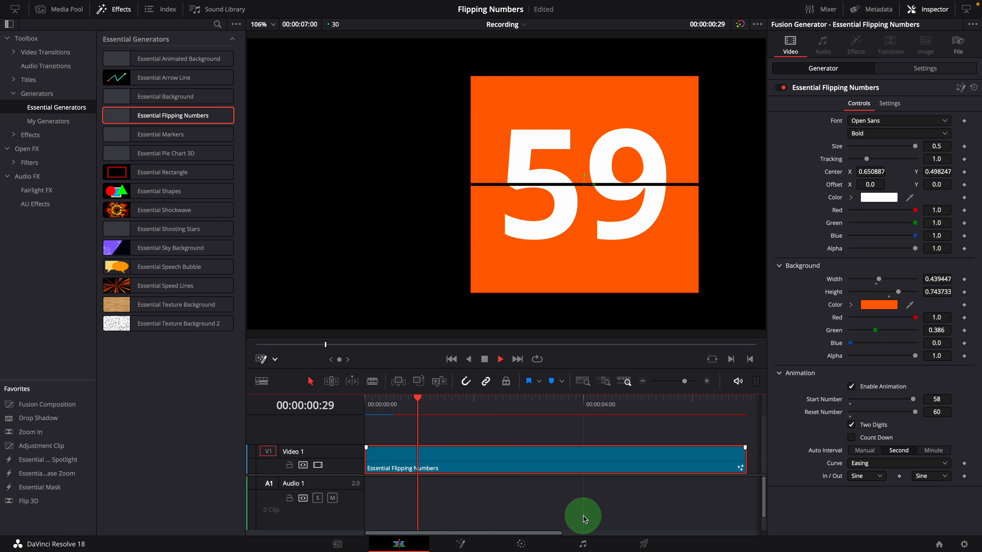
key(space)
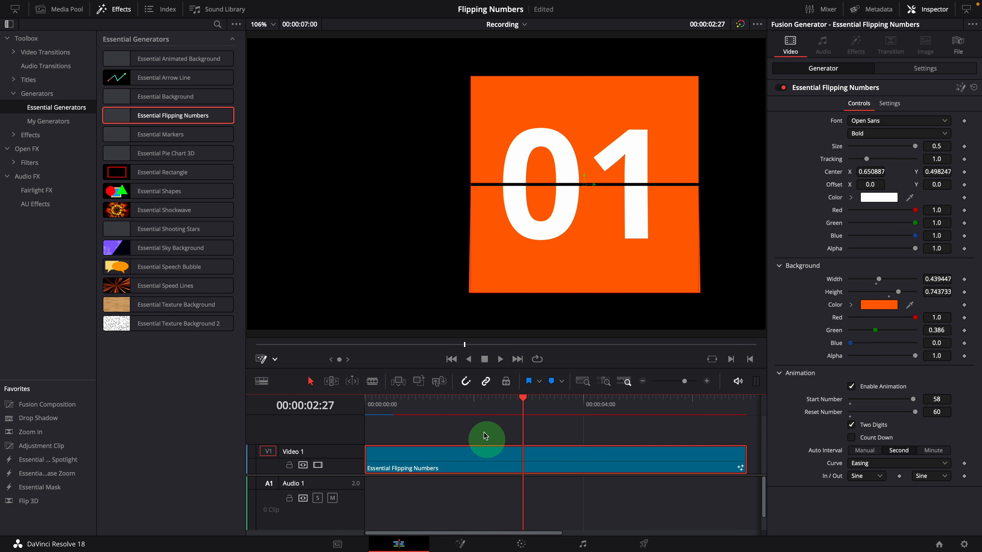
click(447, 404)
drag(446, 402, 466, 409)
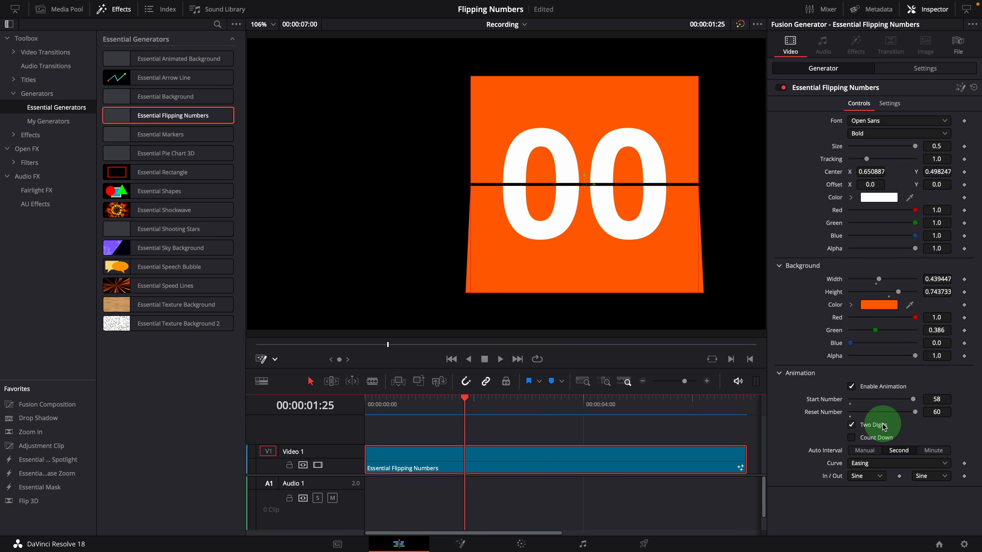
Step: Compare the number display with Two Digits off and on during playback, leaving Two Digits enabled
click(852, 425)
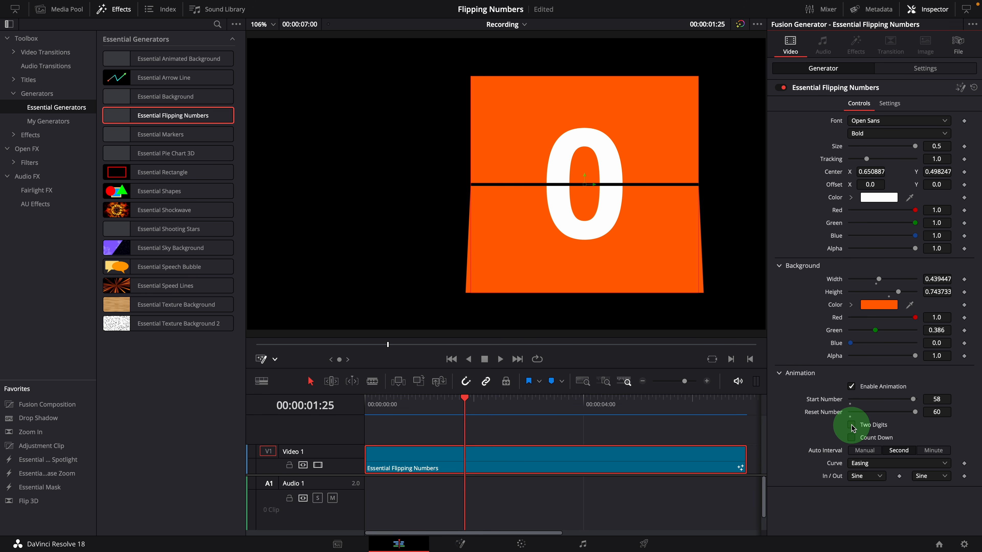
click(852, 425)
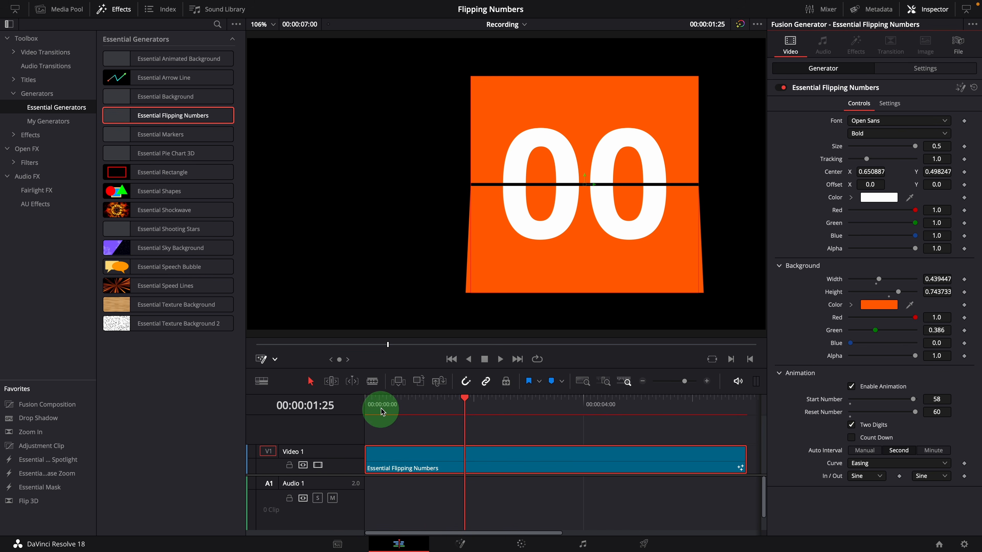
drag(381, 409, 579, 410)
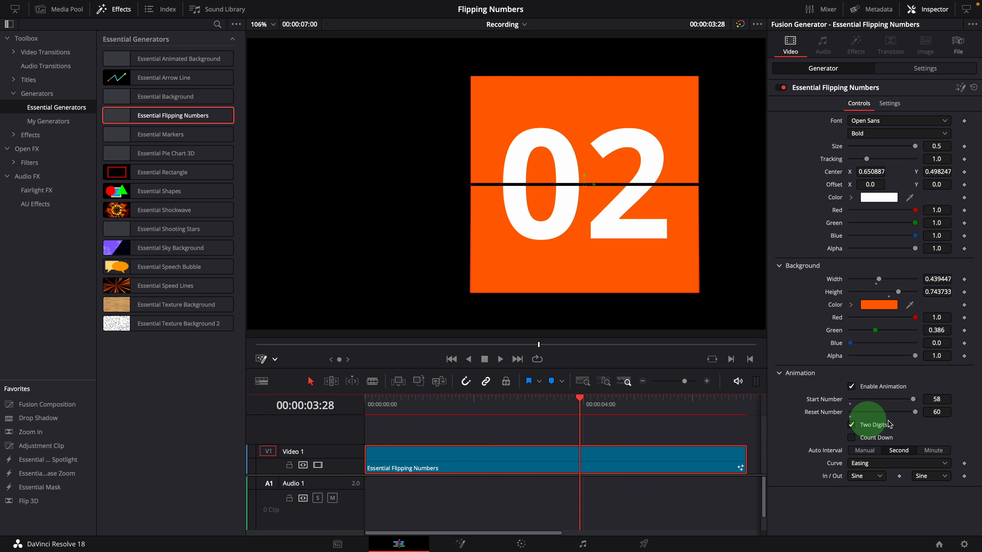
click(866, 429)
click(866, 429)
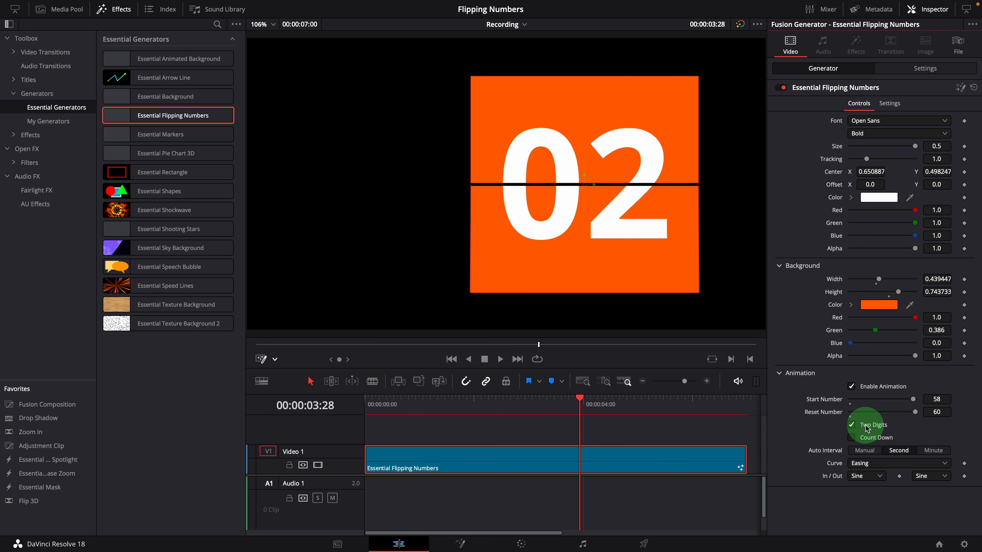
click(867, 429)
key(space)
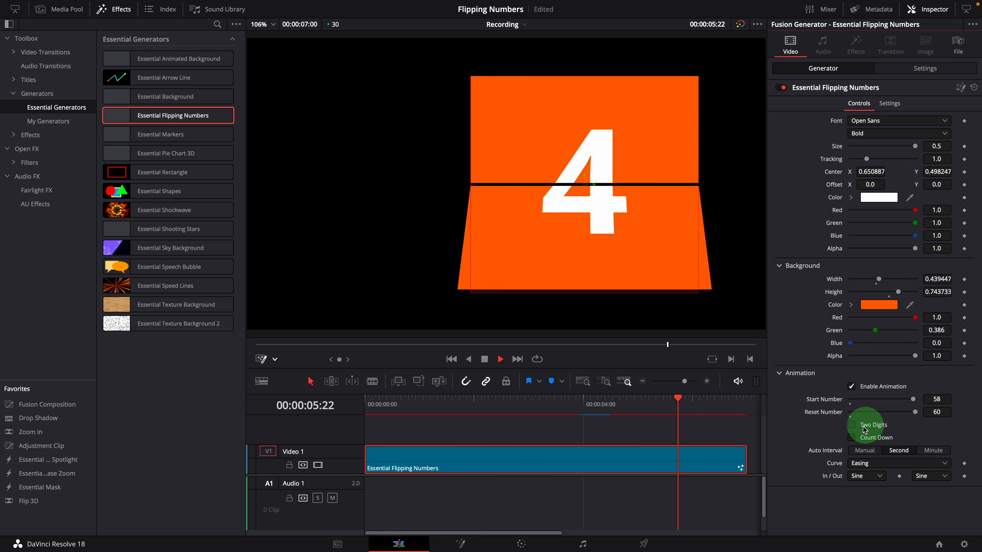
key(space)
click(863, 427)
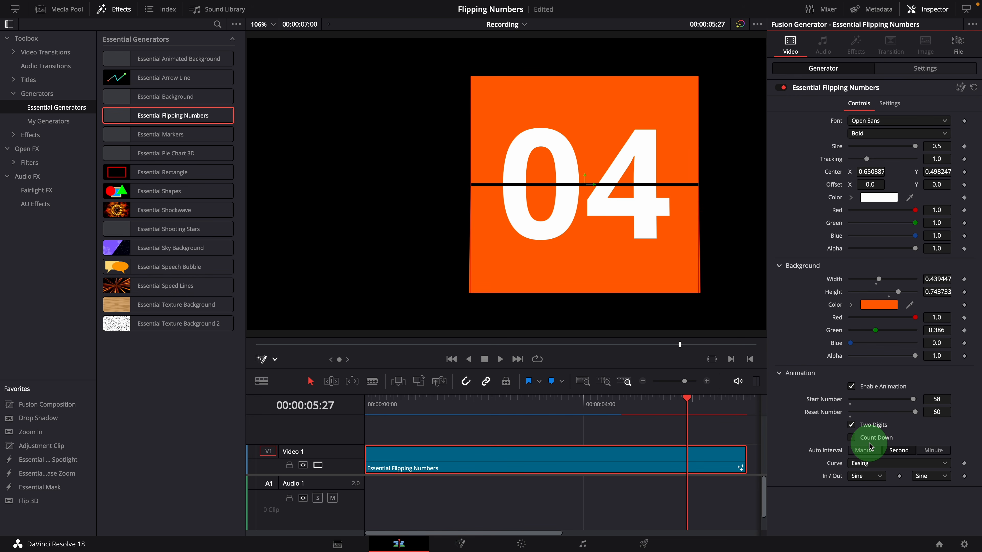
Step: Enable Count Down for the numbers and play the clip from the start
click(852, 437)
drag(379, 402, 368, 404)
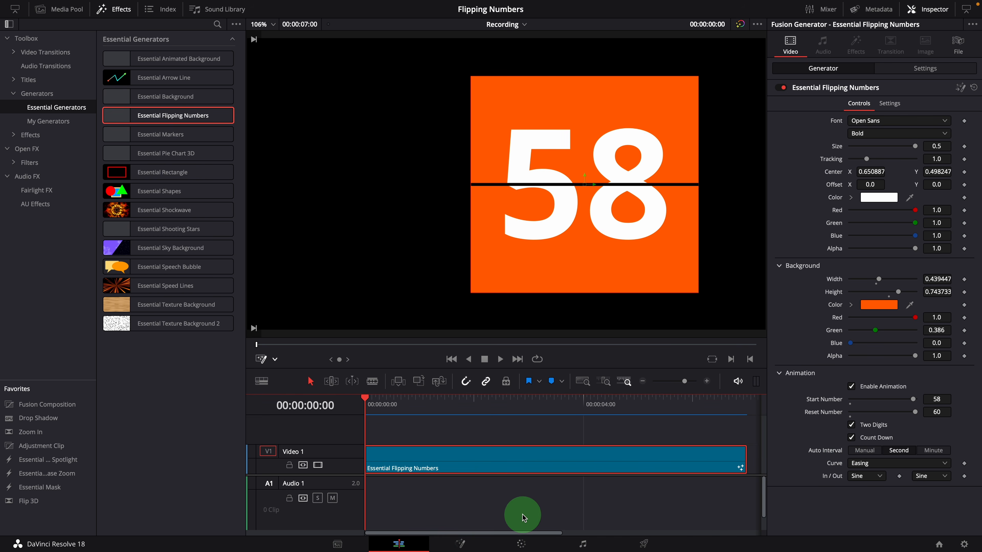
key(space)
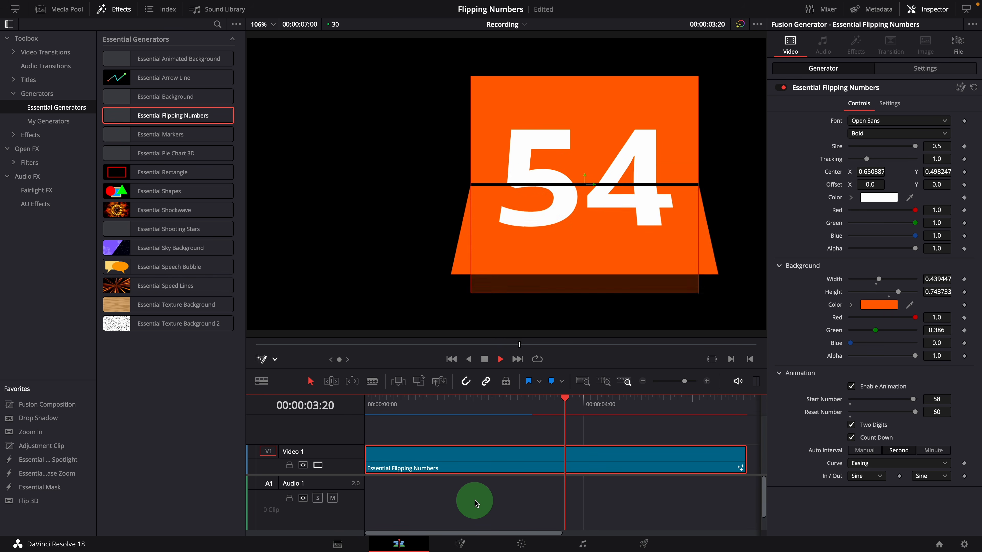
key(space)
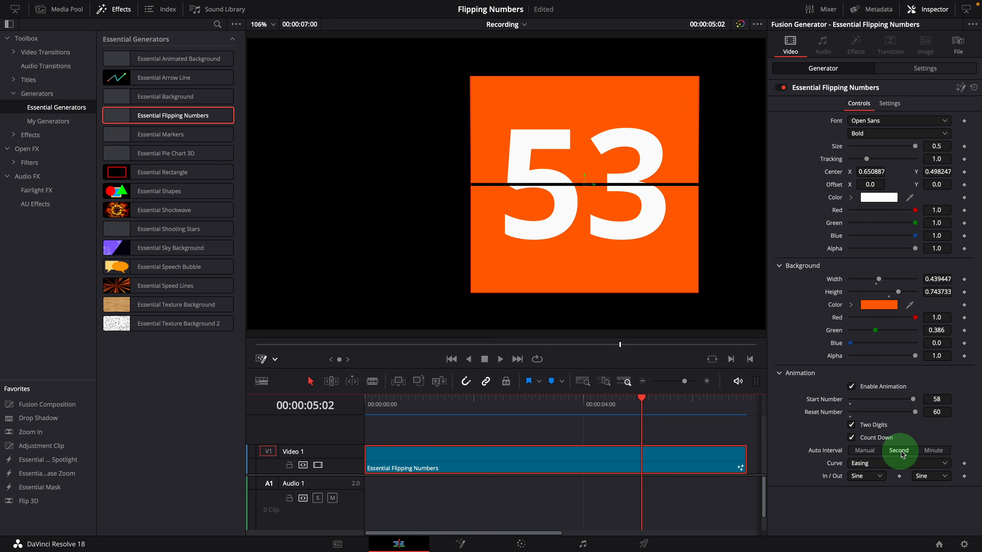
Step: Set the Auto Interval to Minute and change the clip duration to 00:01:00:00
click(930, 453)
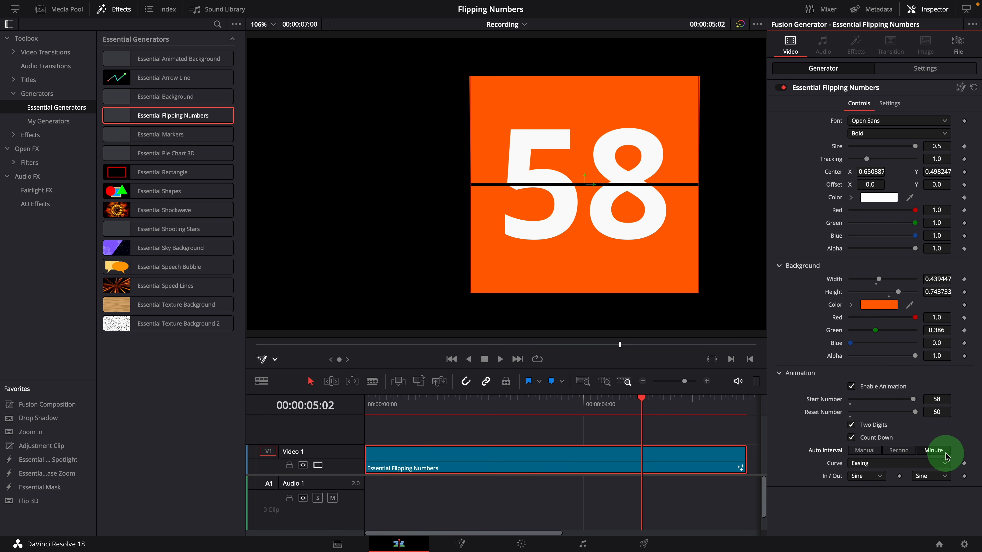
right_click(529, 457)
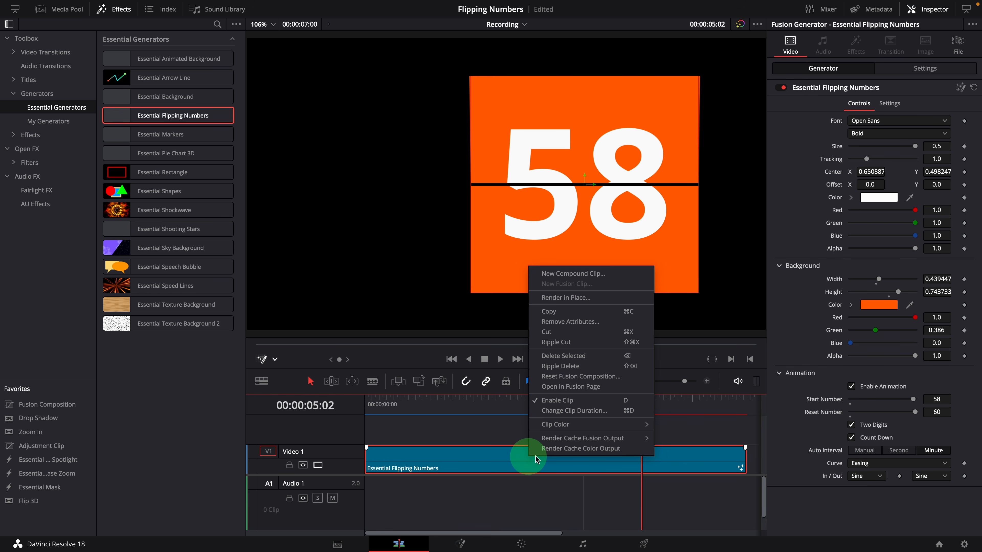
click(580, 412)
click(548, 379)
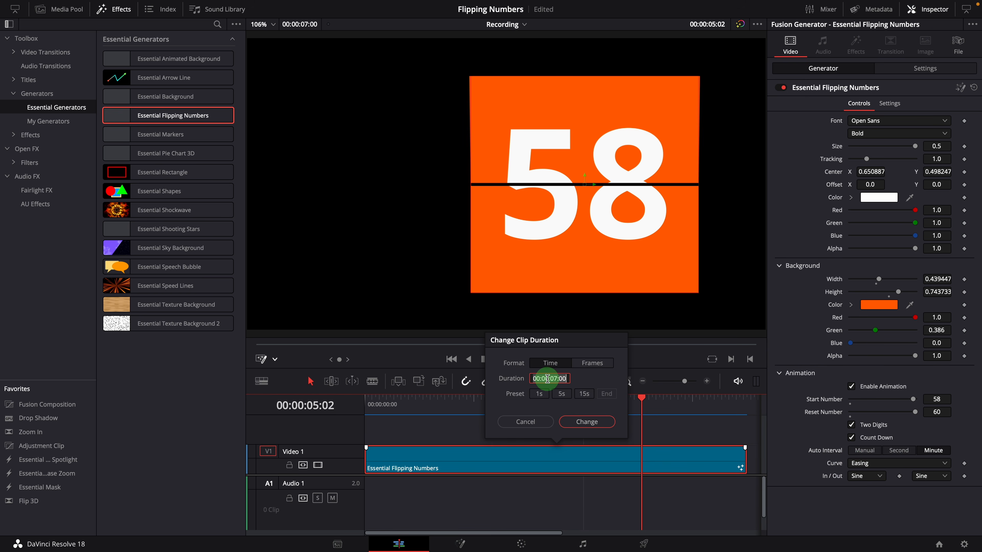
click(592, 426)
Step: Preview the one-minute clip around its midpoint and near its end to check when the number flips
drag(368, 402, 488, 430)
key(space)
click(563, 509)
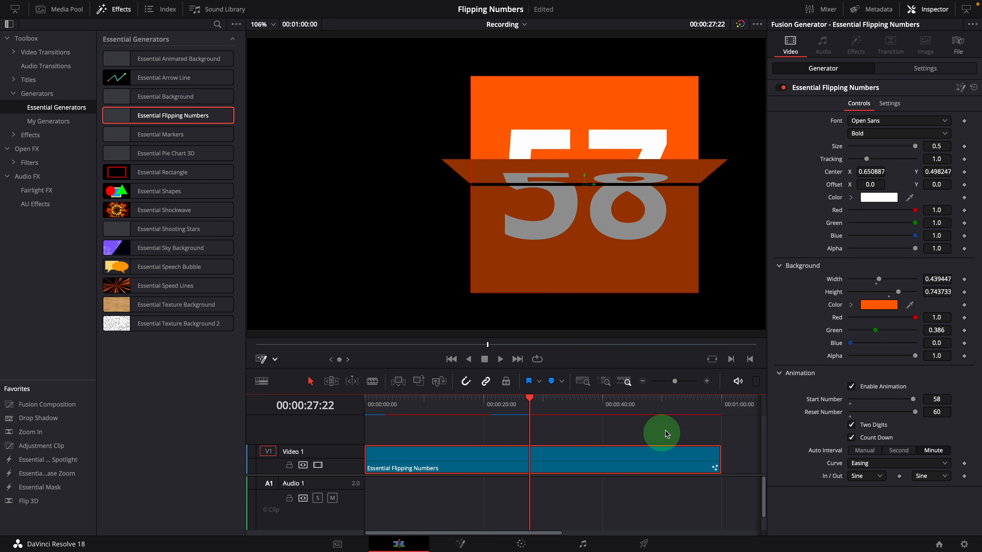
click(718, 416)
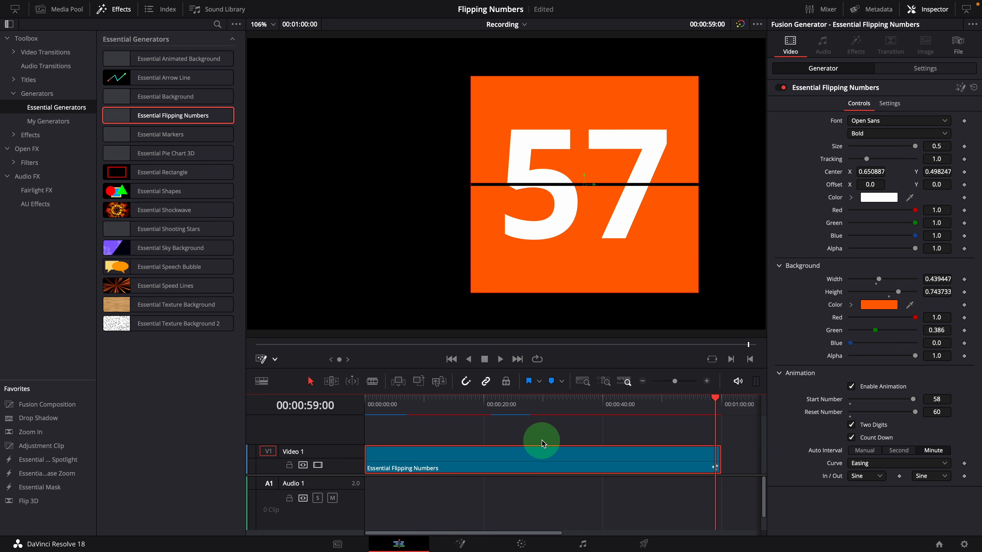
Step: Split the flipping numbers clip at 00:00:59:00, leaving a separate last one-second segment
click(714, 458)
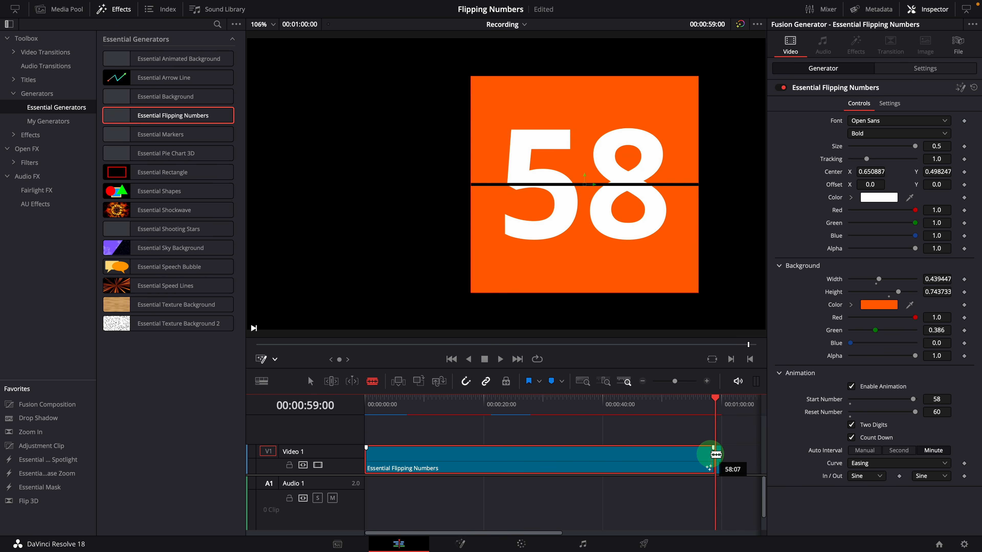
click(311, 382)
click(619, 412)
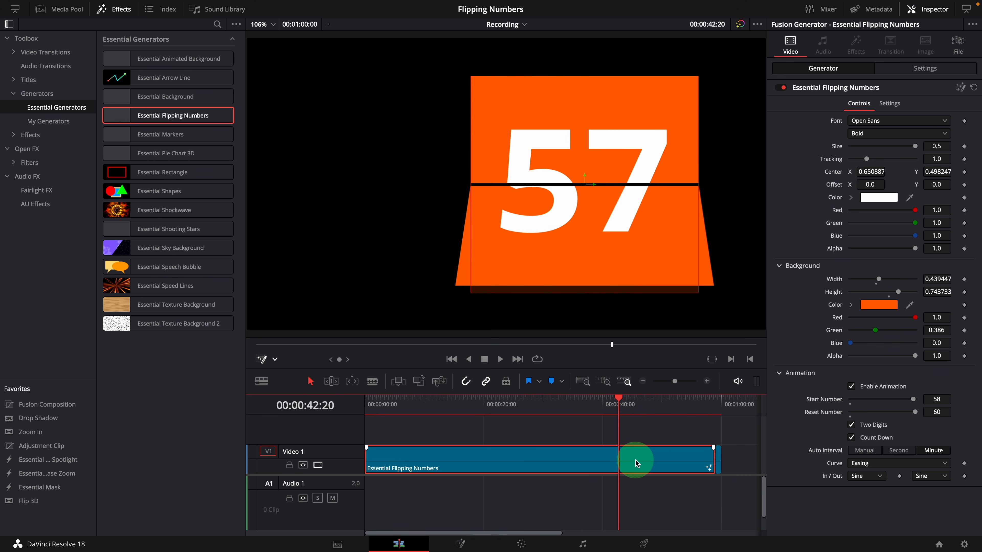
Step: Set the Auto Interval of the last one-second segment to Second and review the end of the timeline
click(851, 387)
drag(612, 409, 721, 405)
click(718, 454)
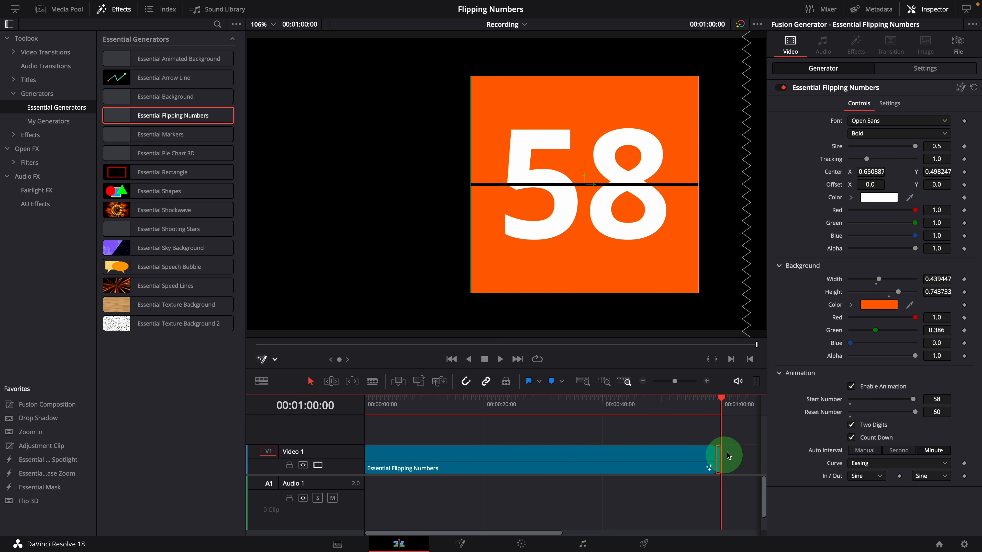
click(904, 451)
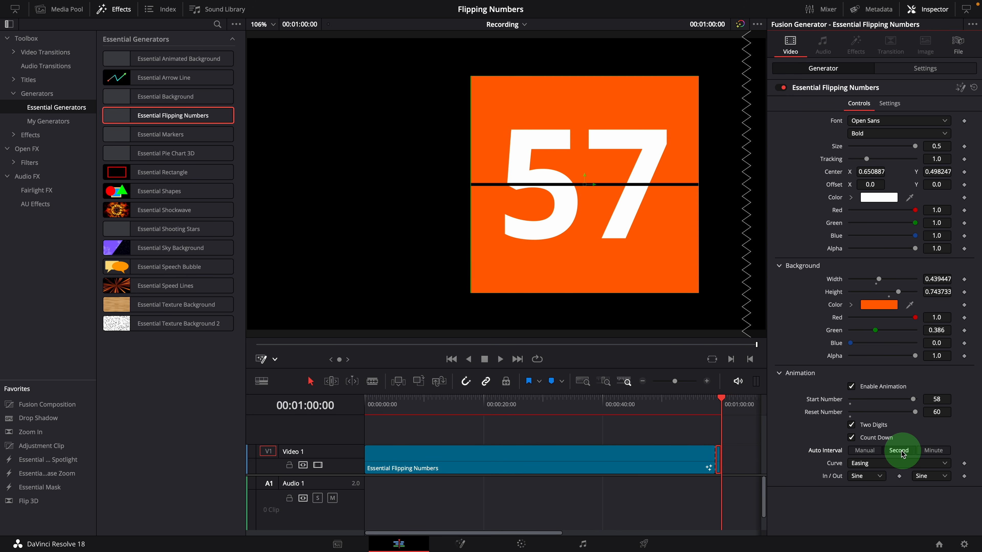
click(700, 401)
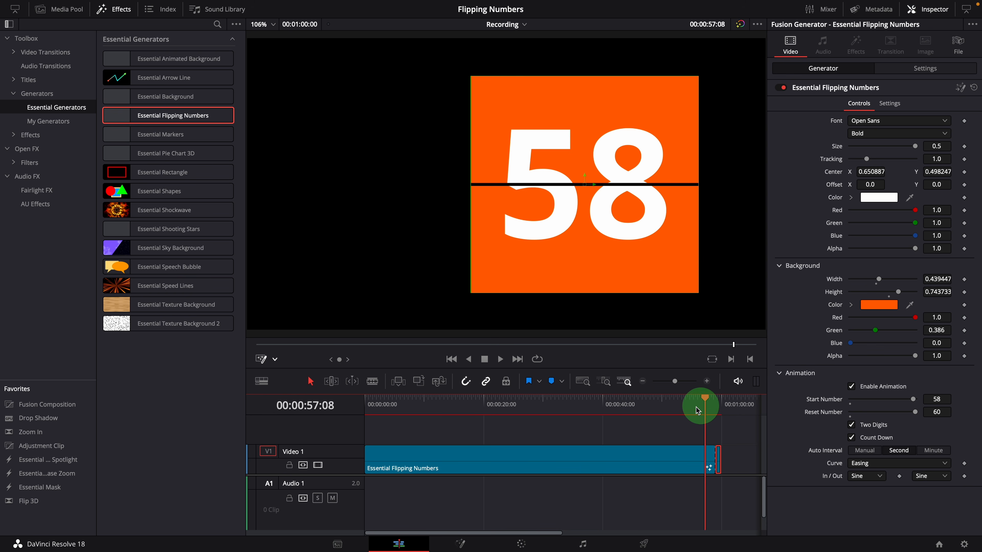
Step: Play back the last seconds of the one-minute timeline to check the flip in the final one-second segment
key(space)
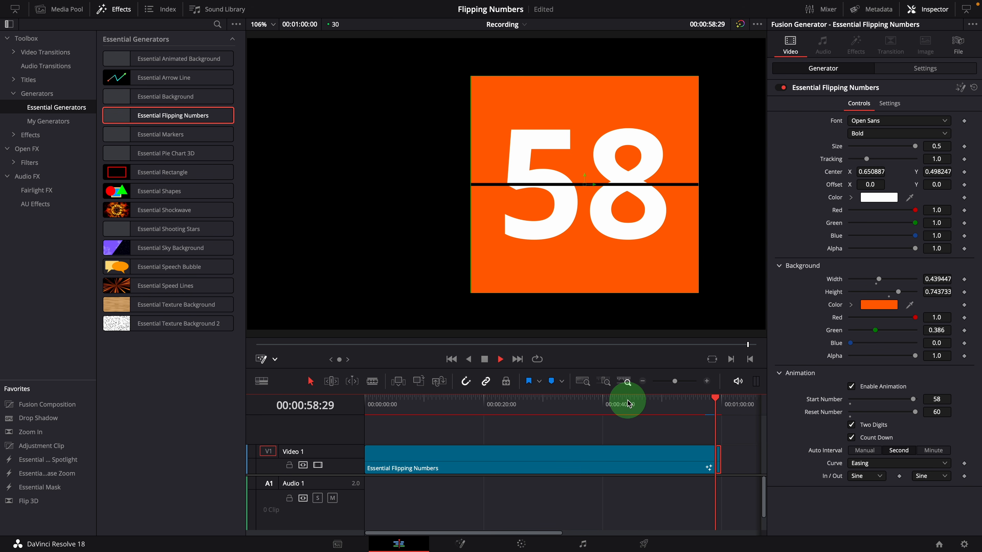
click(701, 410)
key(space)
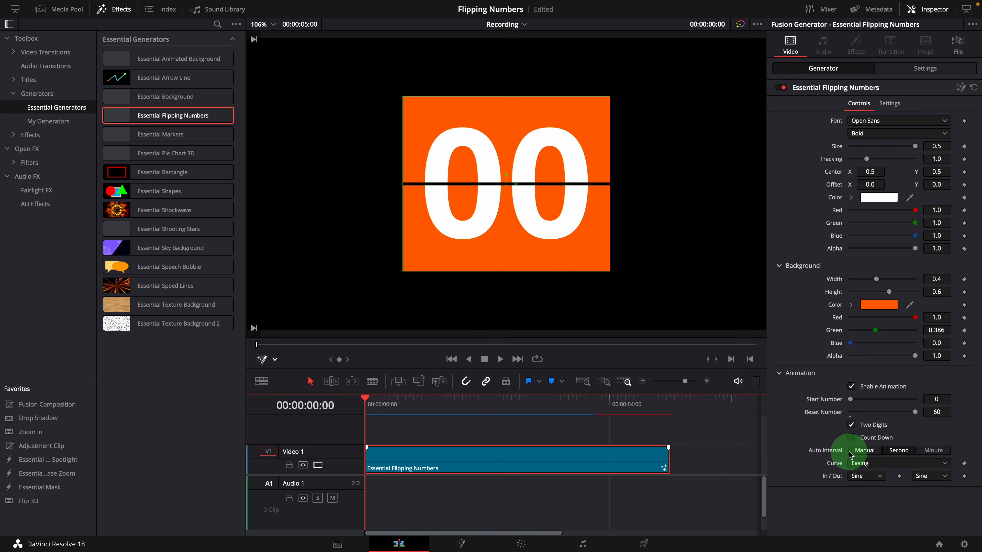
Step: Set the Auto Interval to Manual with an Interval of 0.5 and play the five-second clip from its start
click(865, 451)
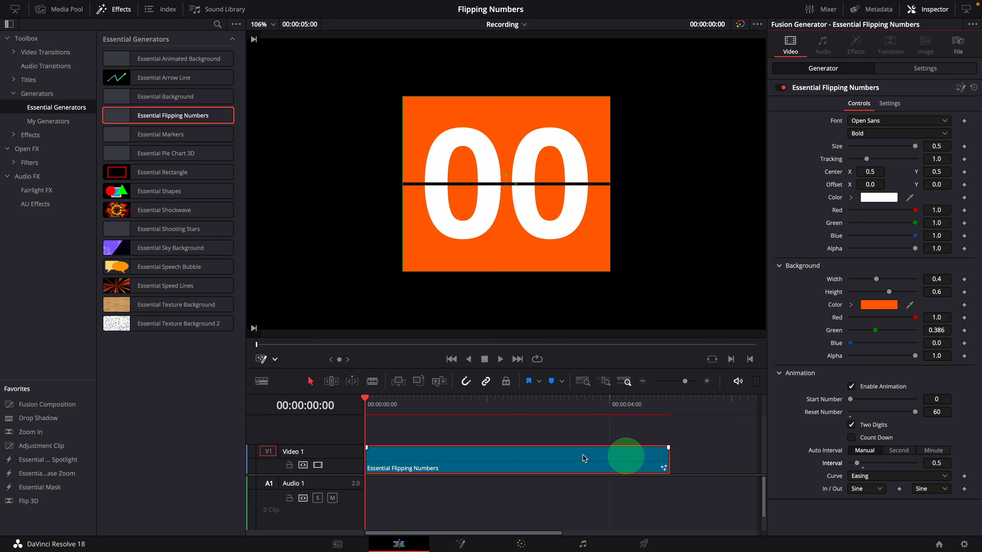
click(390, 424)
key(space)
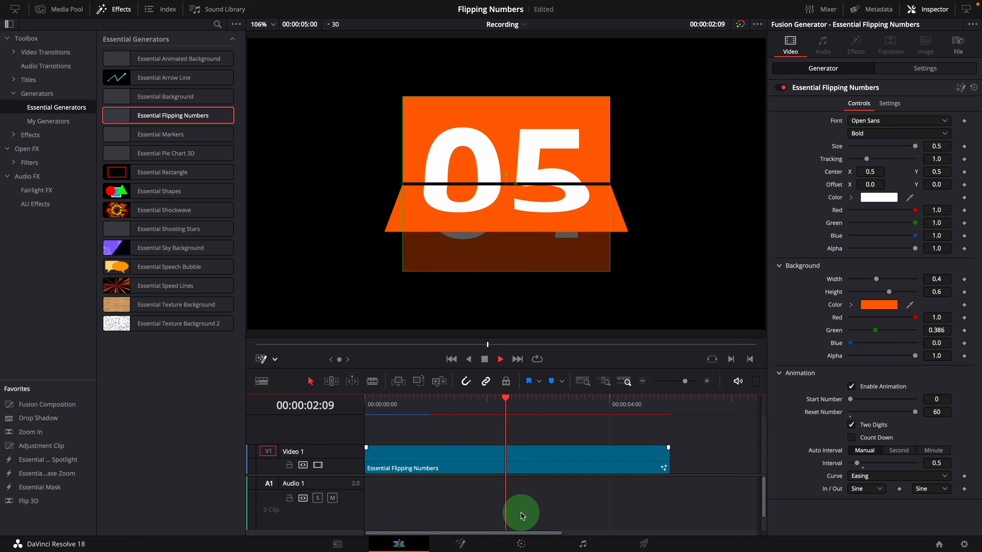
key(space)
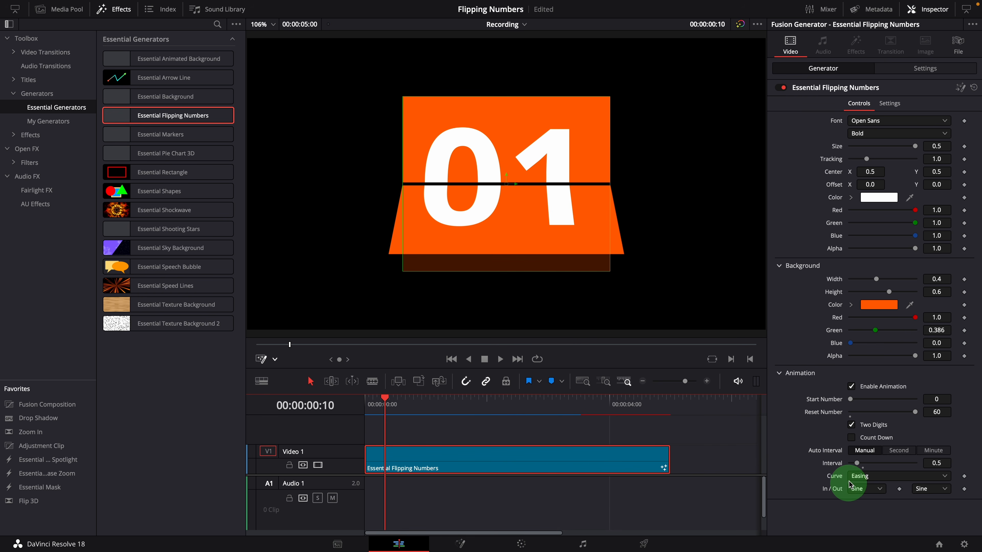
Step: Set the easing Out curve to Bounce and the Interval to 1.0, playing the clip to check the flip
click(922, 492)
click(877, 492)
click(877, 493)
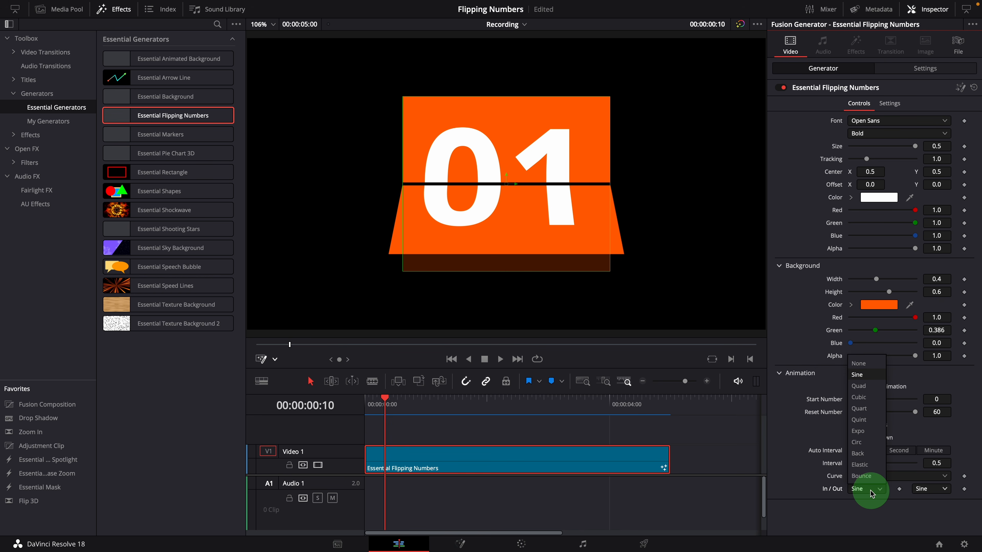
click(892, 505)
click(944, 493)
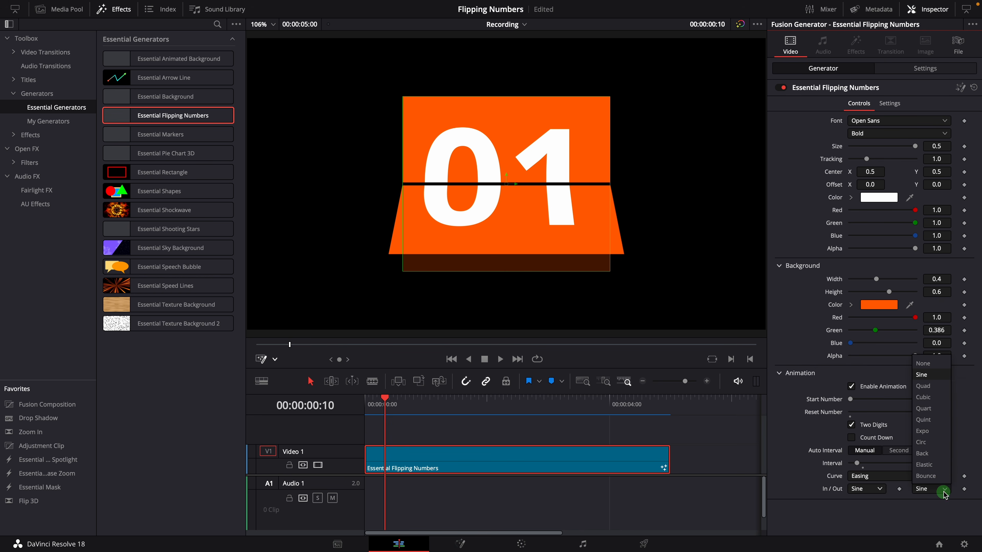
click(933, 482)
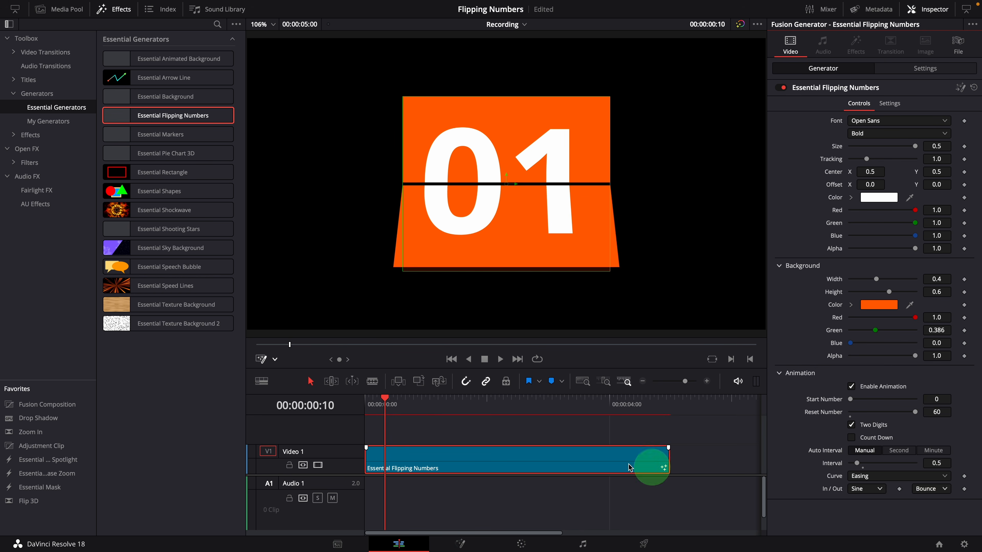
key(space)
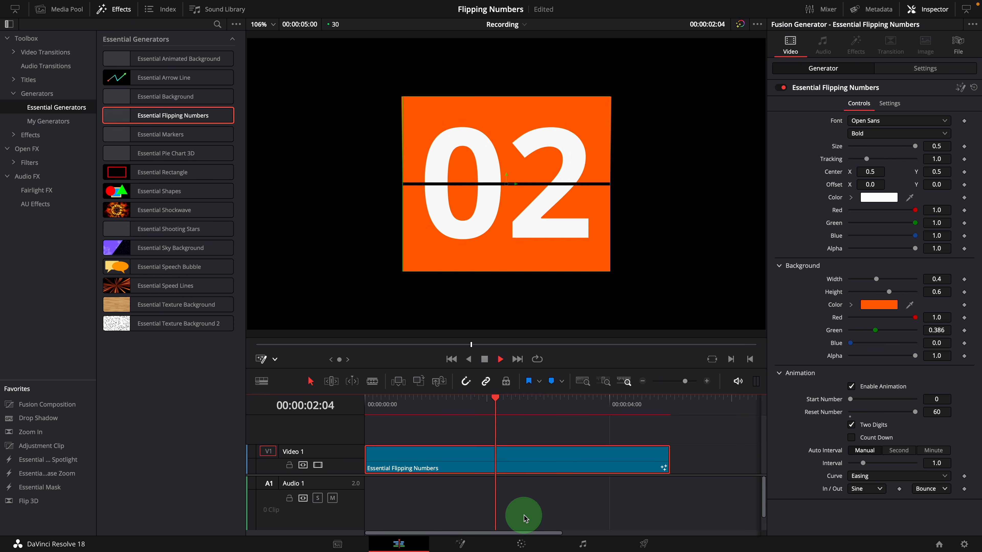
key(space)
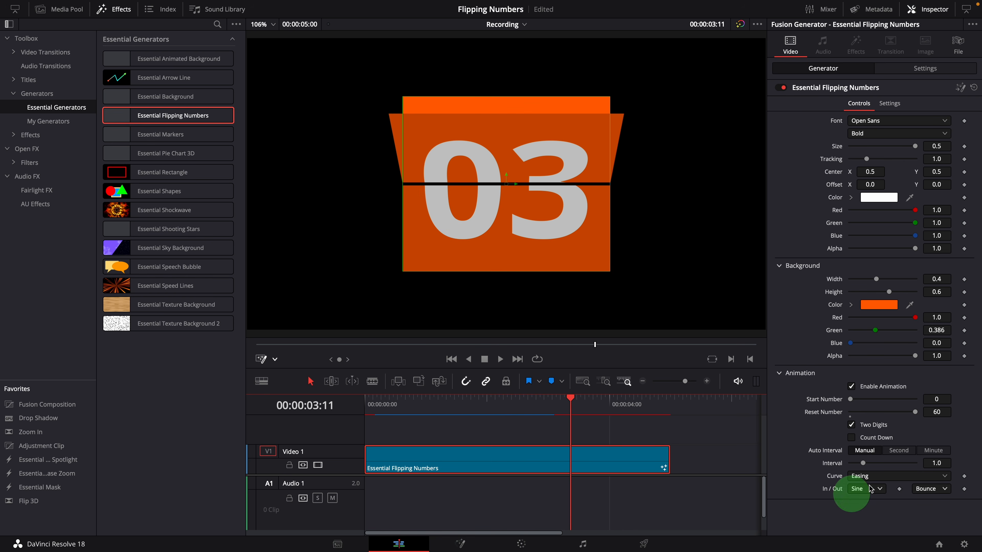
Step: Change the easing Out curve to Back, play the clip from the start, and set the In curve to None
click(947, 491)
click(927, 452)
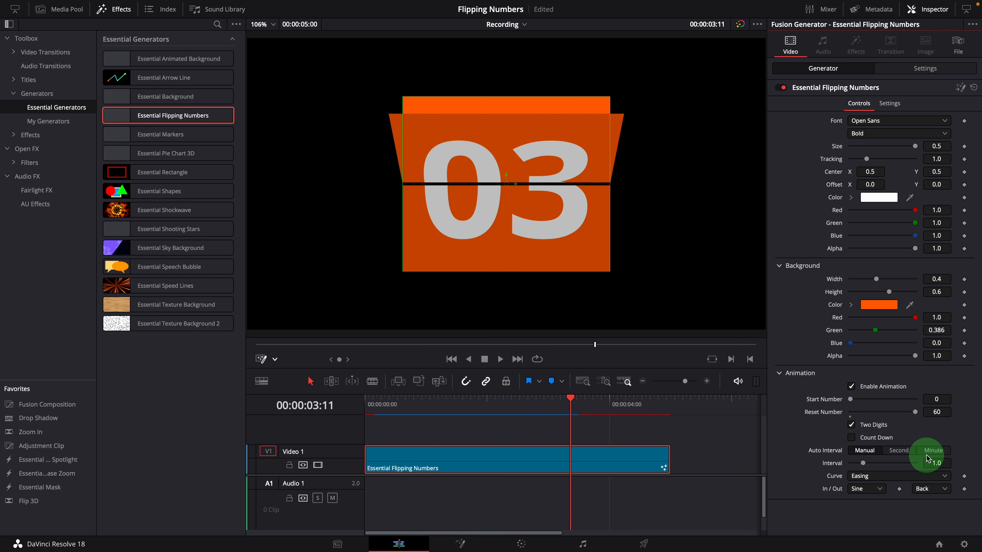
key(Home)
key(space)
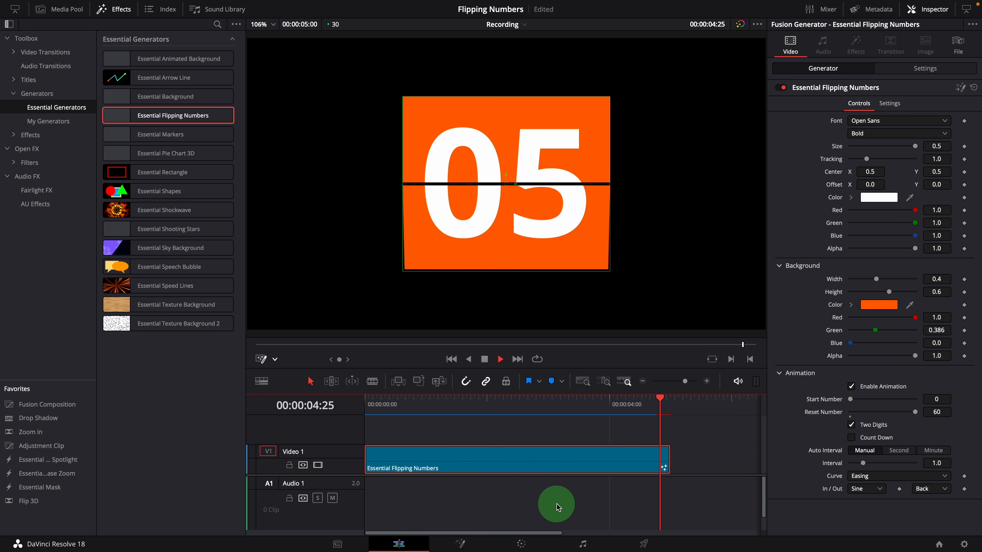
click(553, 412)
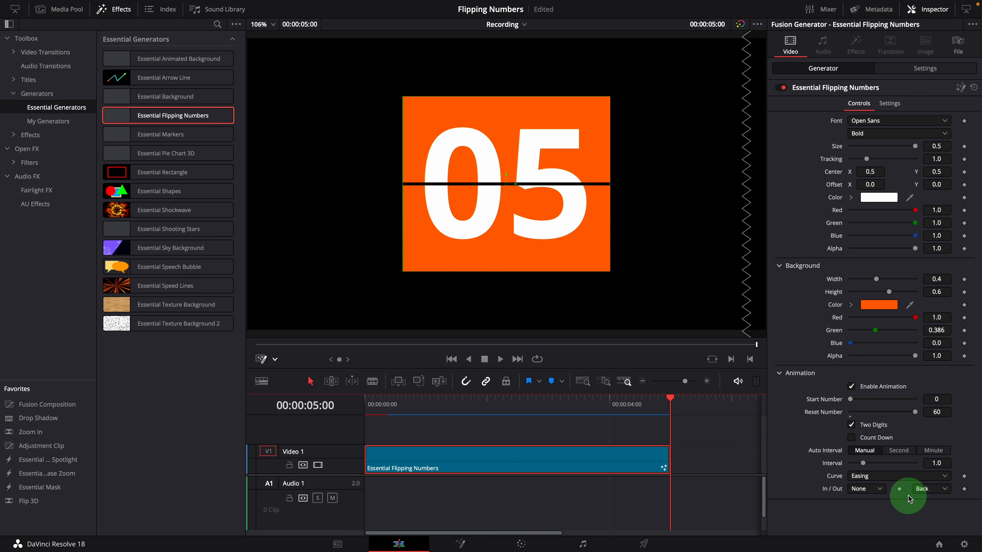
Step: Switch the animation curve to Custom, shape it into a zigzag with added points, and play the clip from the start
click(891, 480)
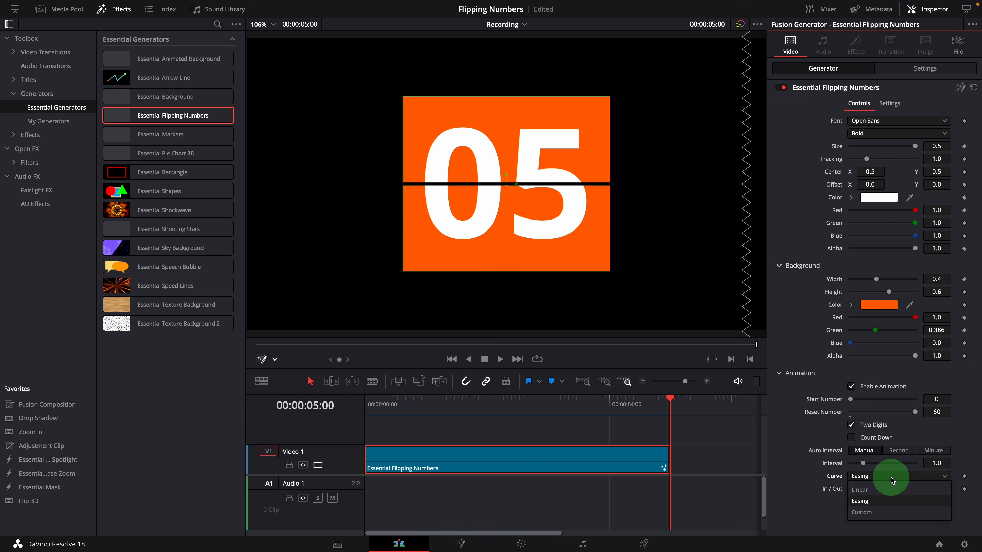
click(866, 513)
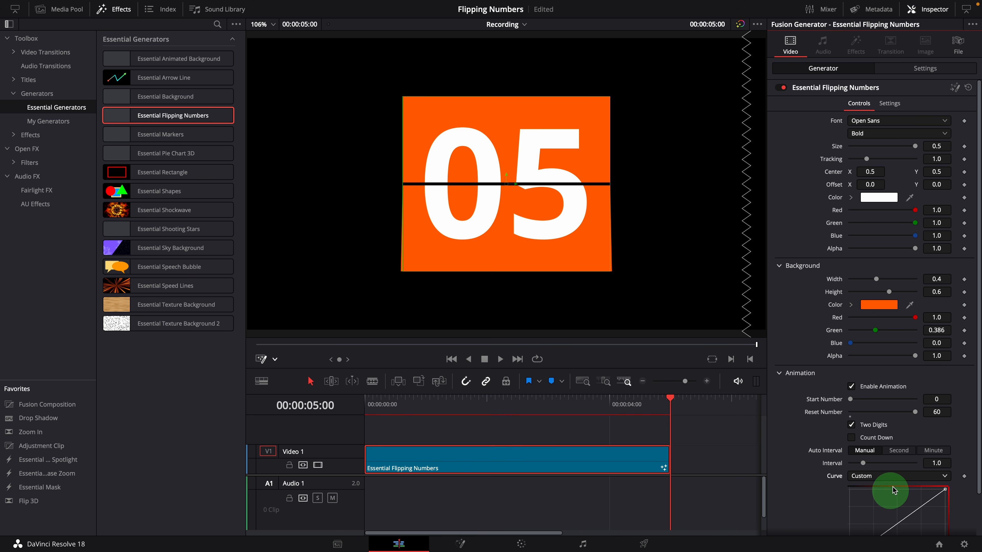
scroll(893, 489, down, 2)
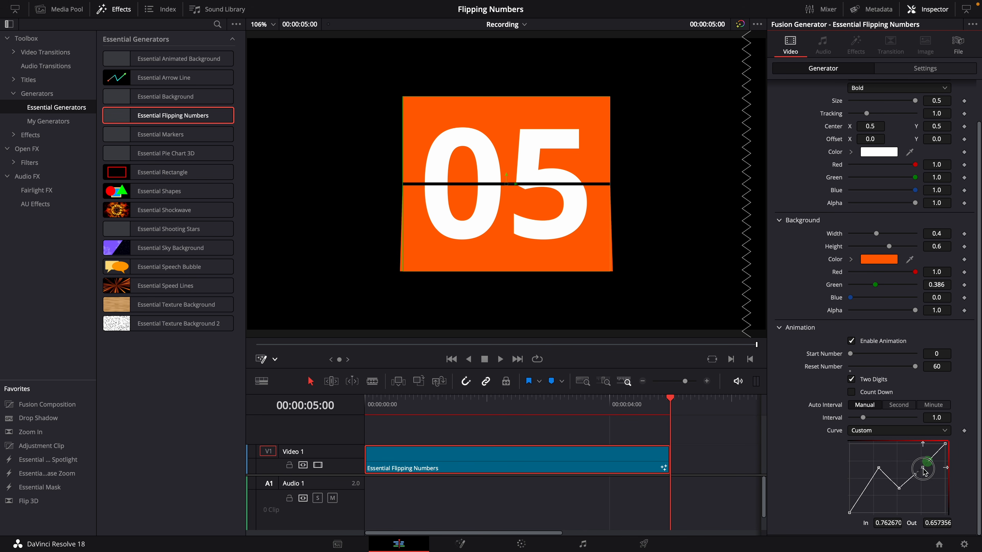
mouse_move(923, 468)
mouse_down()
mouse_move(907, 464)
mouse_move(925, 470)
mouse_up()
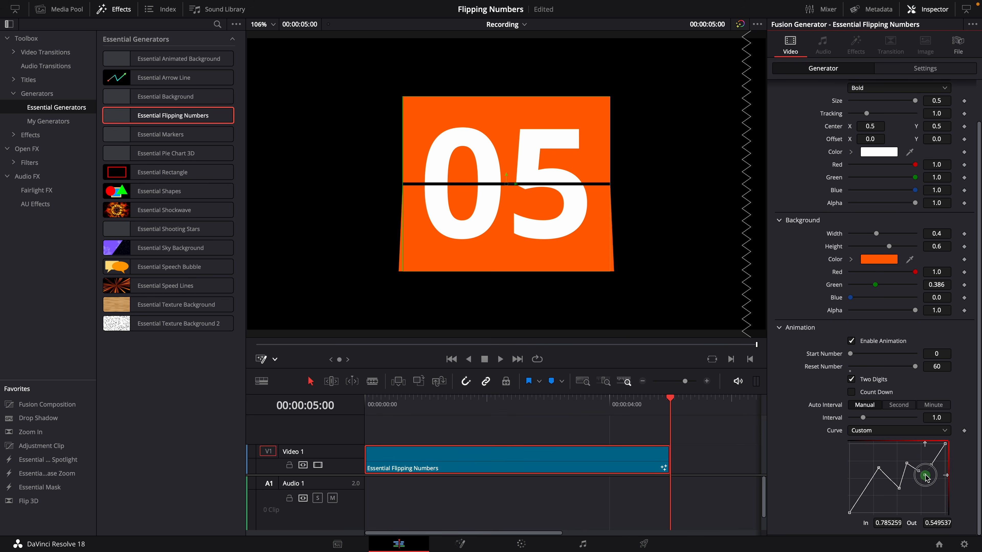
click(369, 403)
key(space)
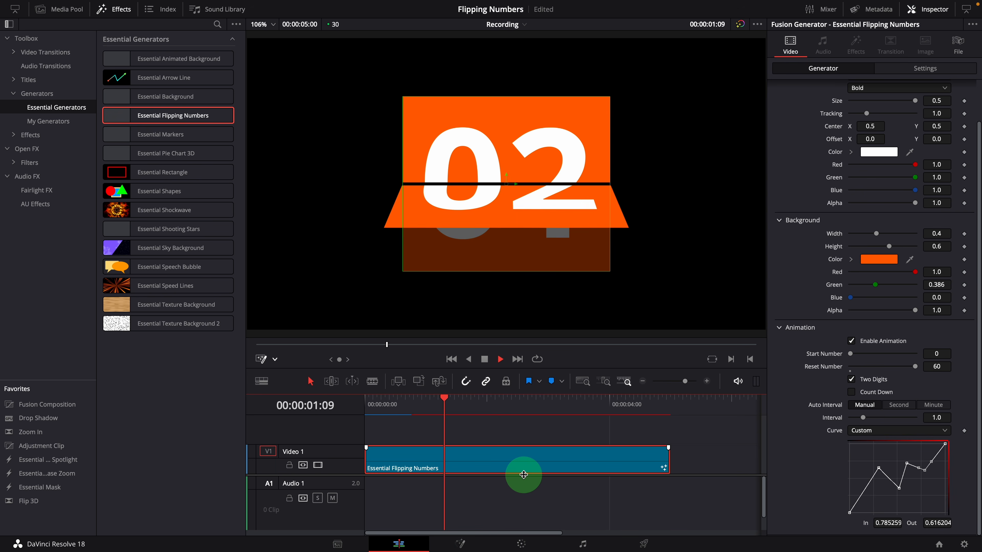
key(space)
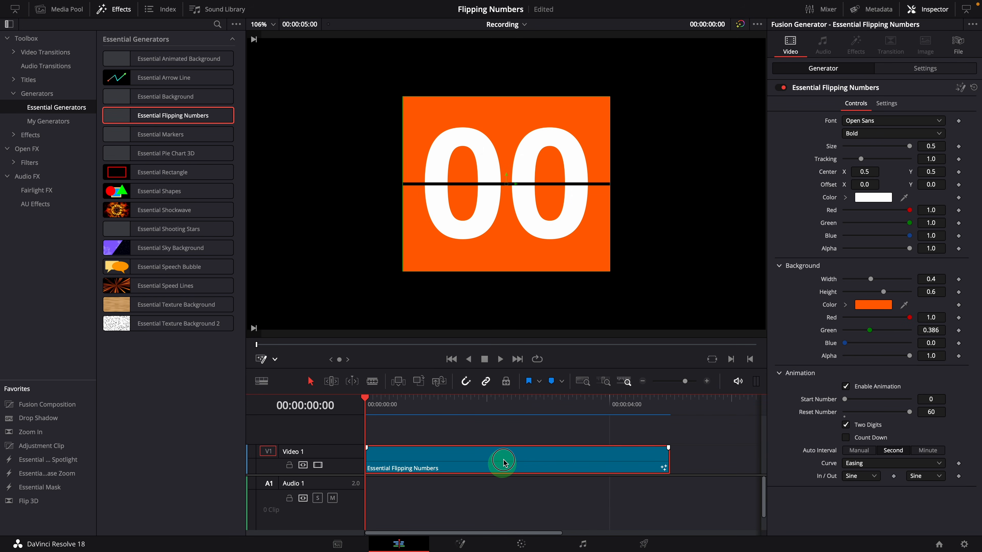
Step: Duplicate the clip onto Video 2 and place both panels side by side, with Center X 0.703155 for Video 2 and 0.296844 for Video 1
drag(504, 463, 500, 430)
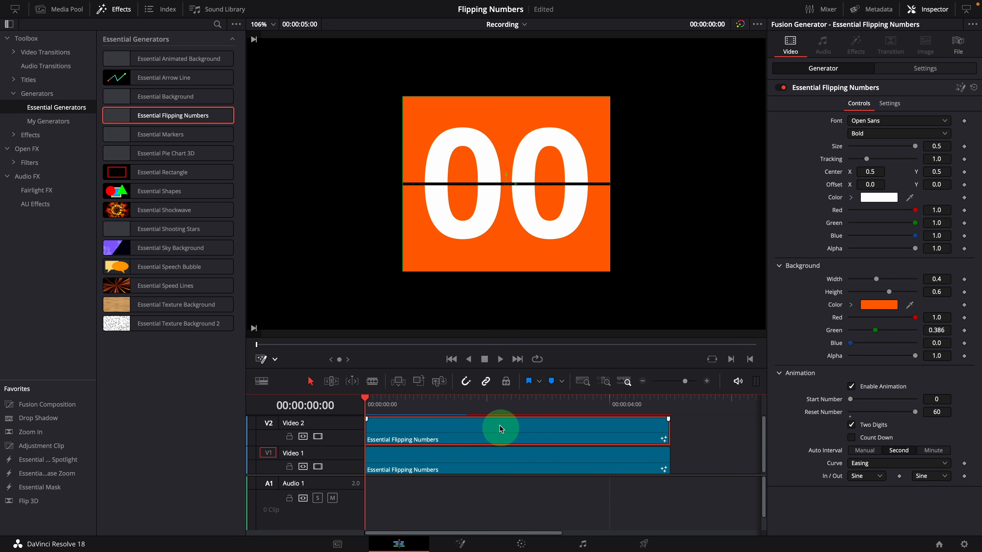
click(494, 402)
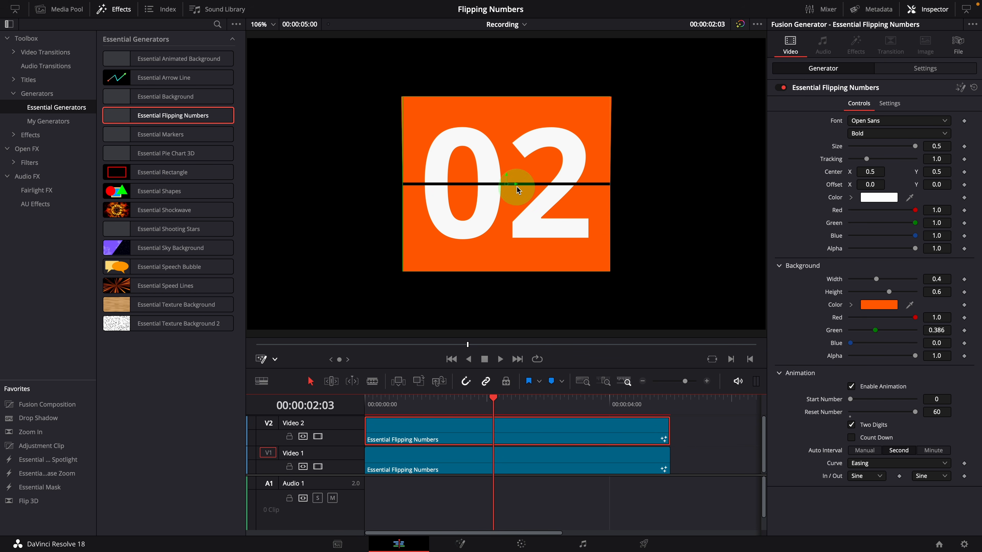
drag(506, 183, 651, 180)
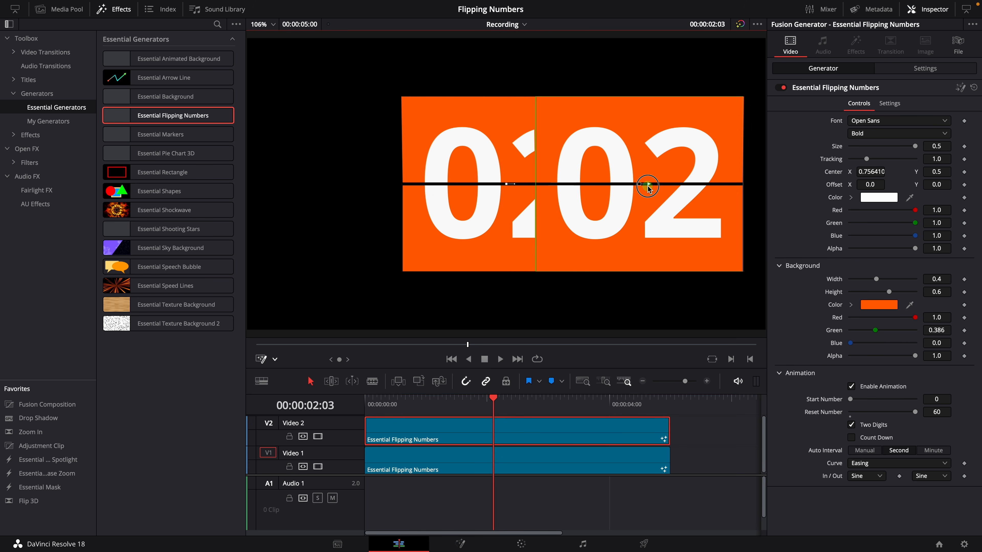
click(429, 468)
drag(516, 184, 402, 184)
click(425, 430)
drag(645, 185, 622, 185)
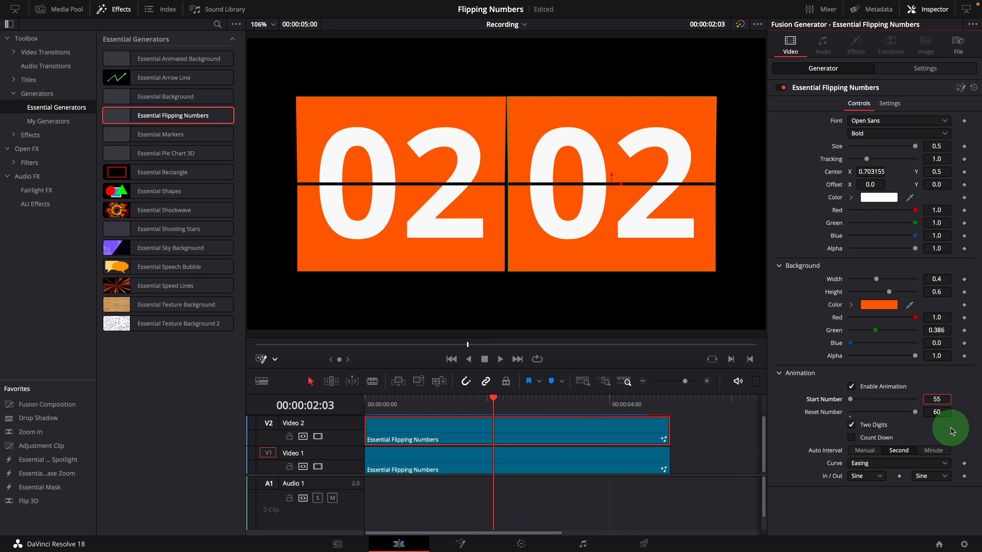
Step: Set the Start Number to 55 for the Video 2 clip and 9 for the Video 1 clip
click(481, 459)
key(Home)
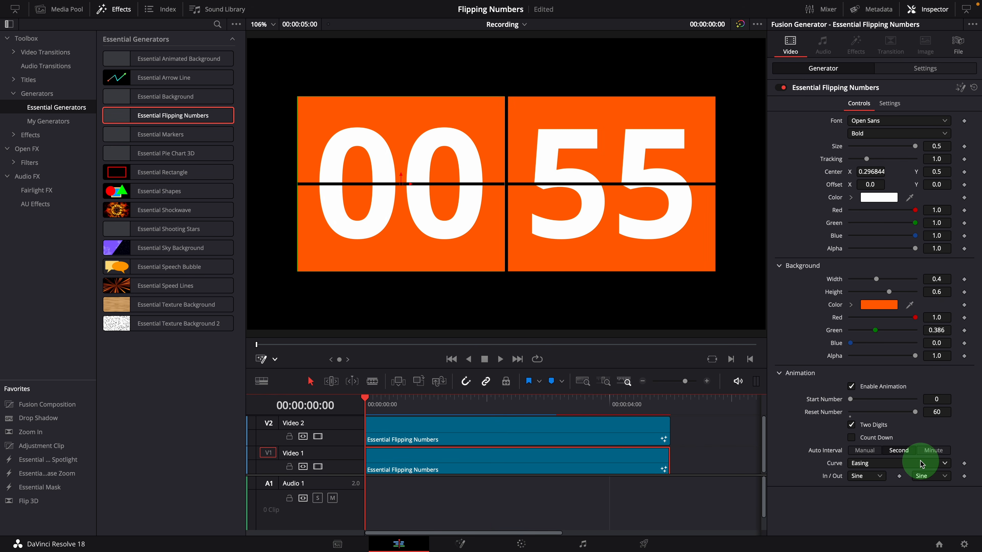
click(937, 400)
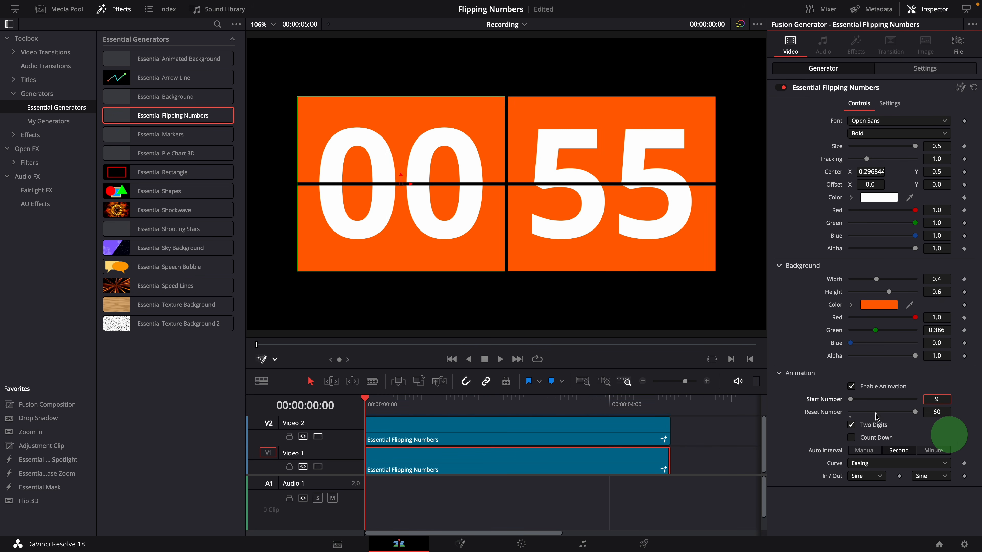
click(517, 459)
Step: Turn off Enable Animation for the Video 1 clip and play the timeline from the start
drag(383, 403, 365, 403)
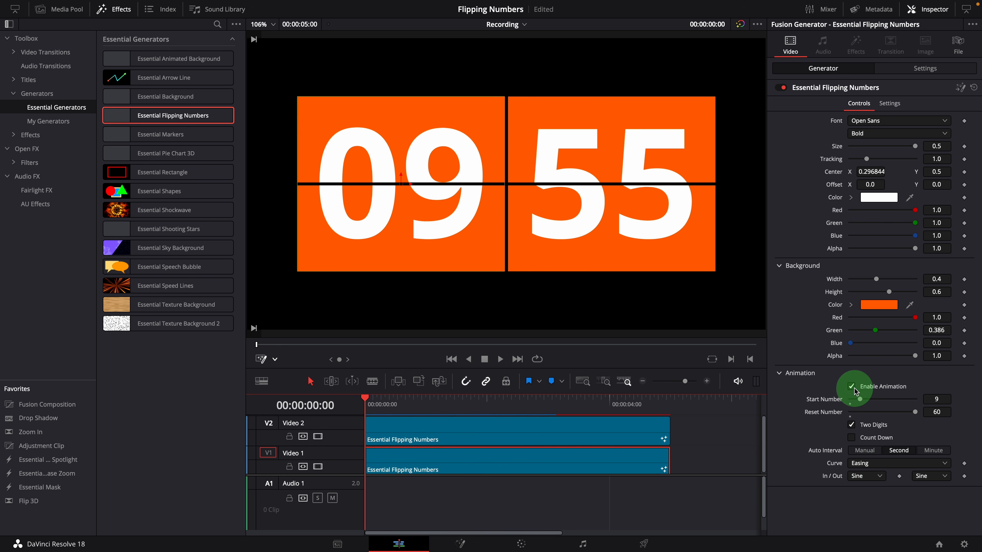
key(space)
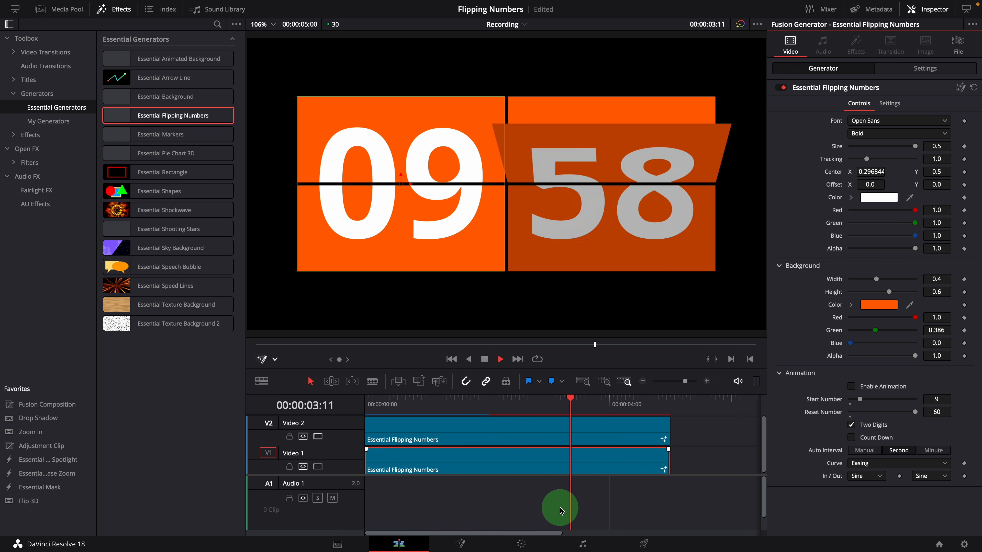
key(space)
Step: Split the Video 1 clip at 00:00:04:00, enable animation on its second segment, and play that segment
key(Left)
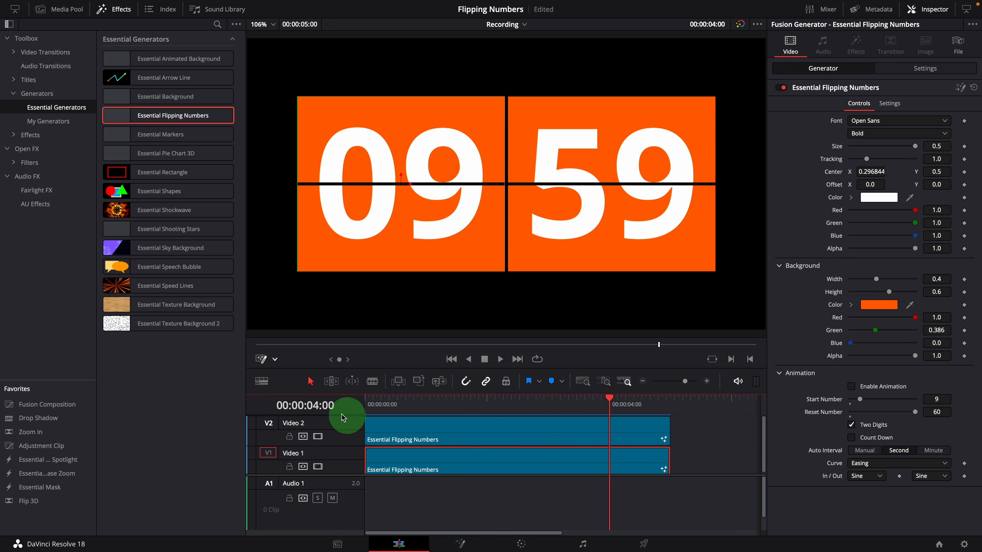
click(372, 381)
click(610, 466)
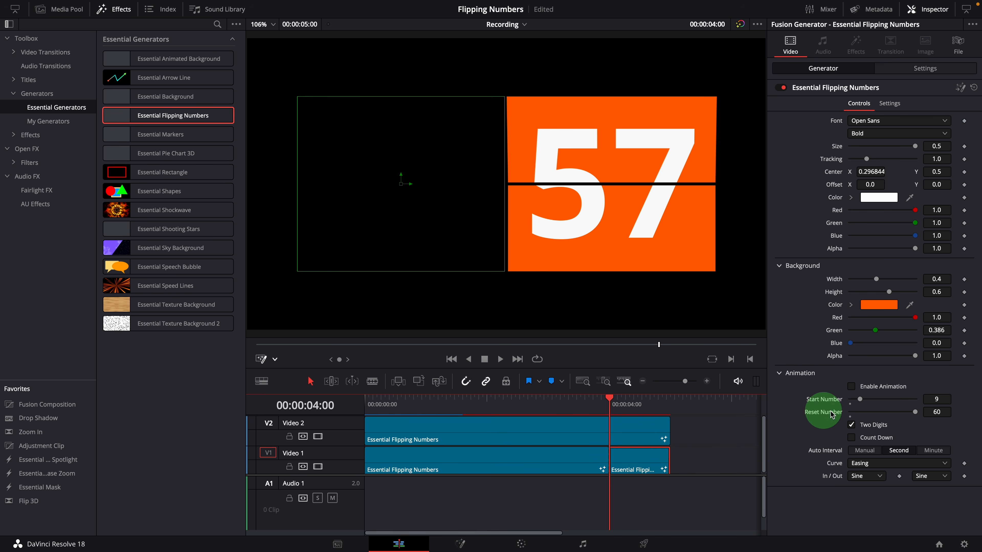
click(869, 392)
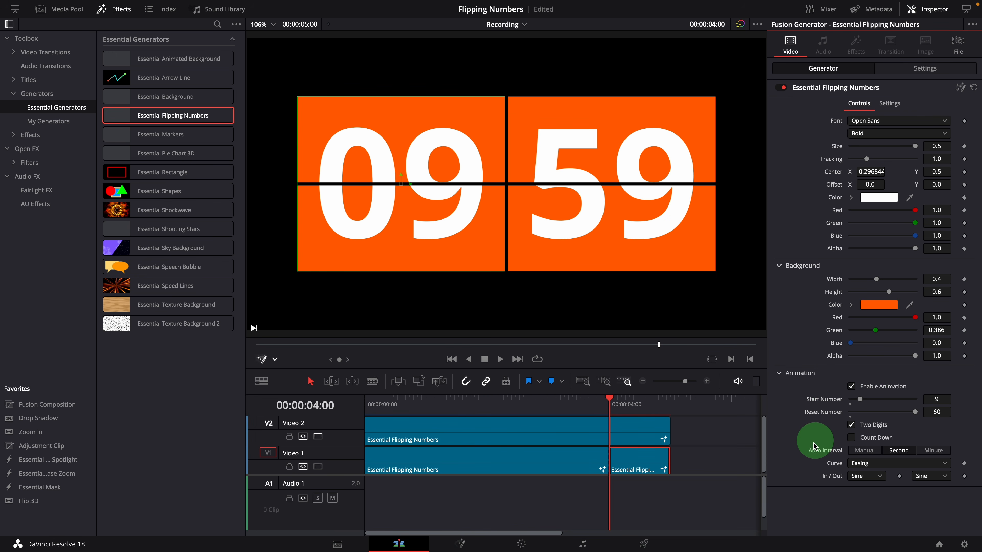
key(space)
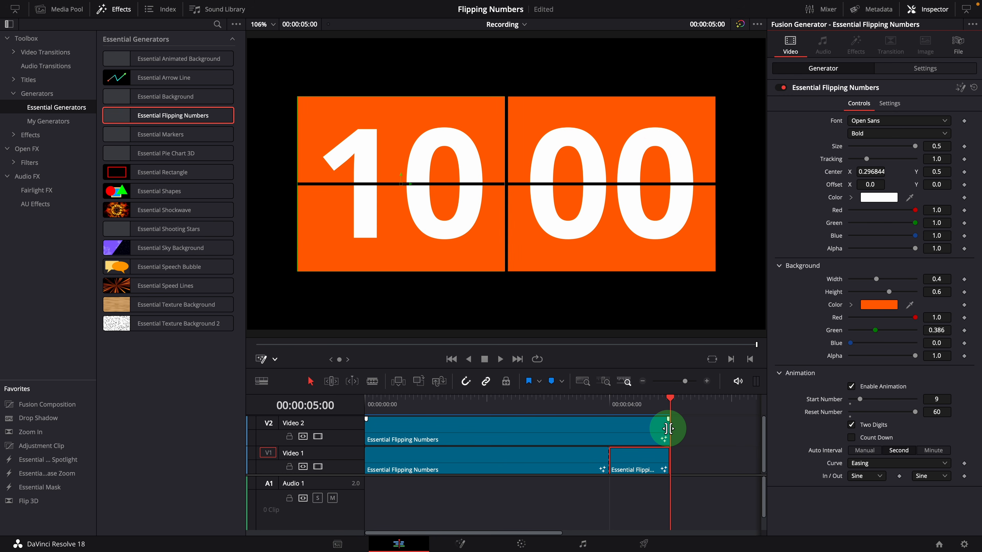
Step: Extend the ends of the Video 2 clip and the last Video 1 segment to a timeline duration of 00:00:07:05
drag(668, 429, 740, 429)
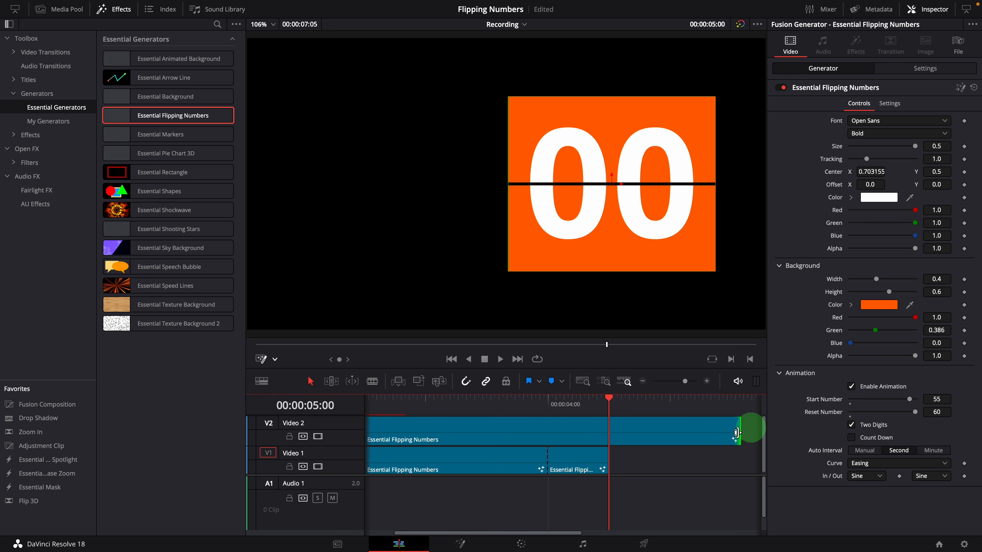
drag(602, 460, 740, 460)
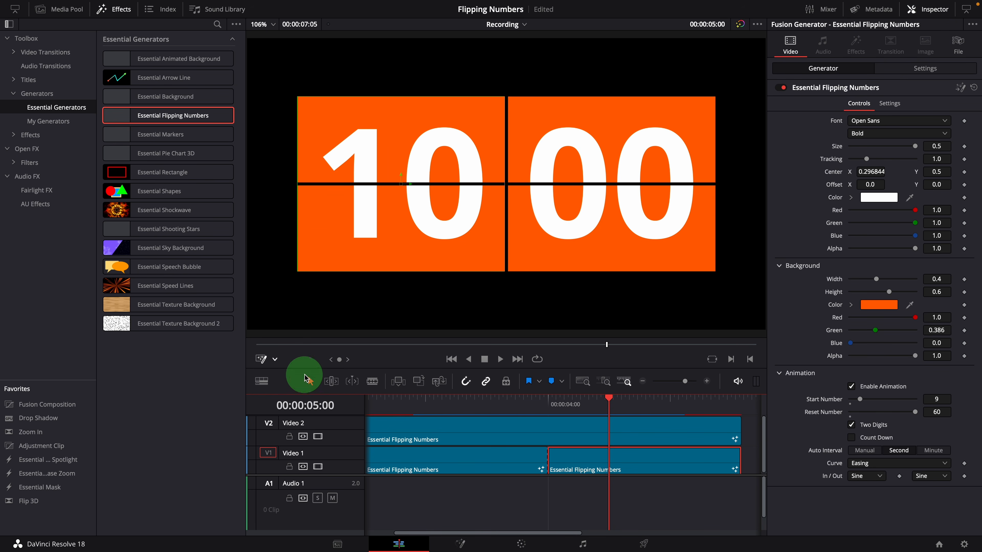
Step: Split the Video 1 clip at 00:00:05:00 and turn off Enable Animation for the segment after the cut
click(373, 381)
click(611, 458)
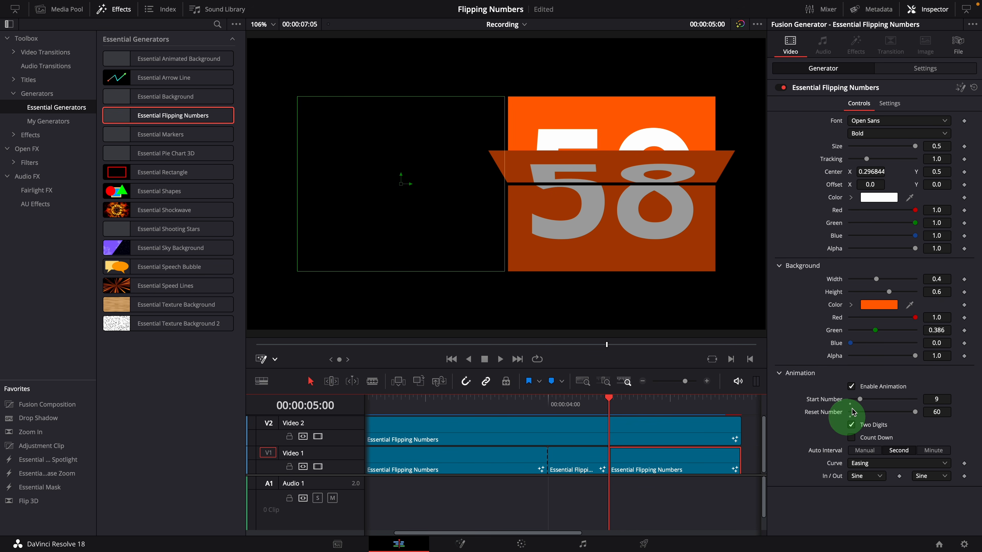
click(865, 392)
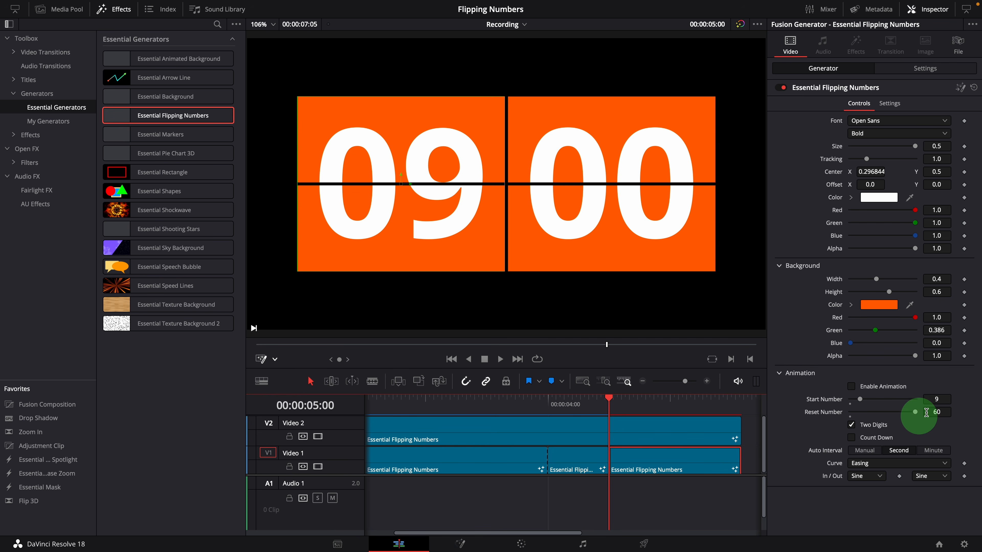
Step: Set the last Video 1 segment's Start Number to 10 and play the timeline from 00:00:04:00
click(931, 429)
click(551, 401)
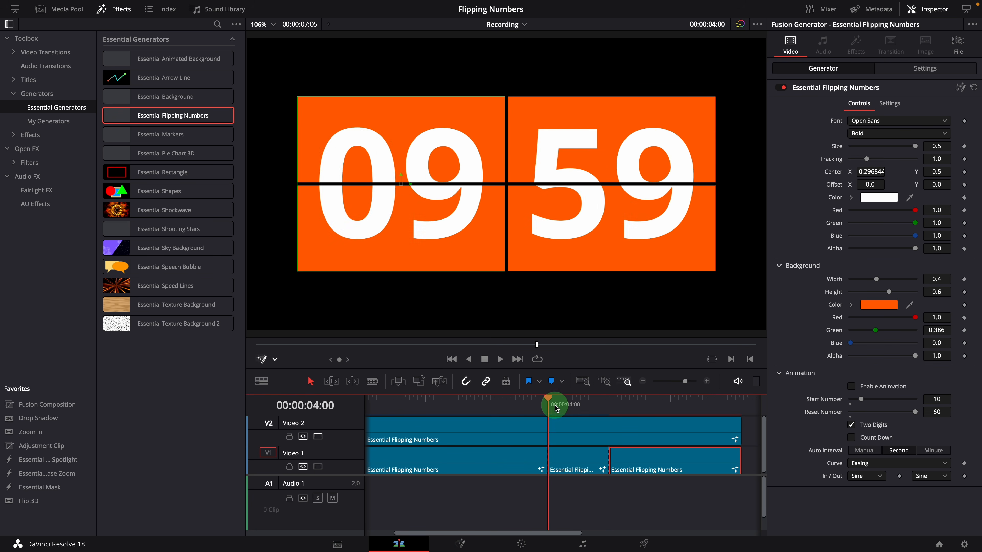
key(space)
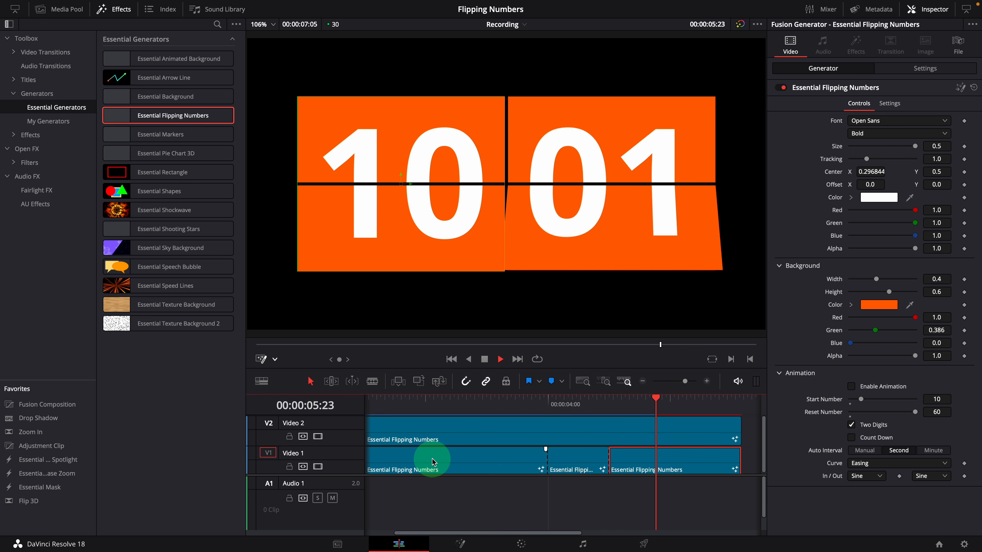
Step: Fit the whole timeline in view and play the finished flip clock from the start
key(shift+z)
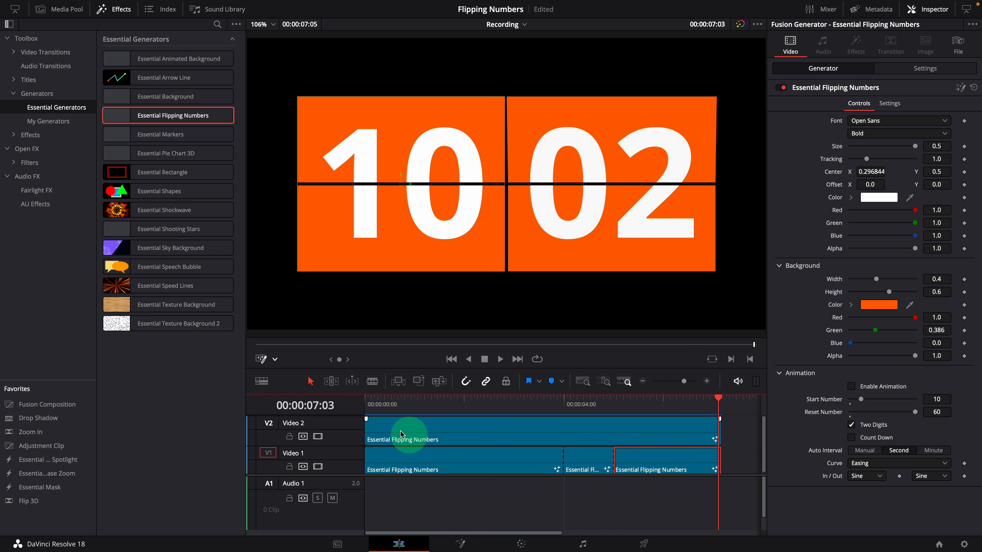
click(372, 406)
click(451, 502)
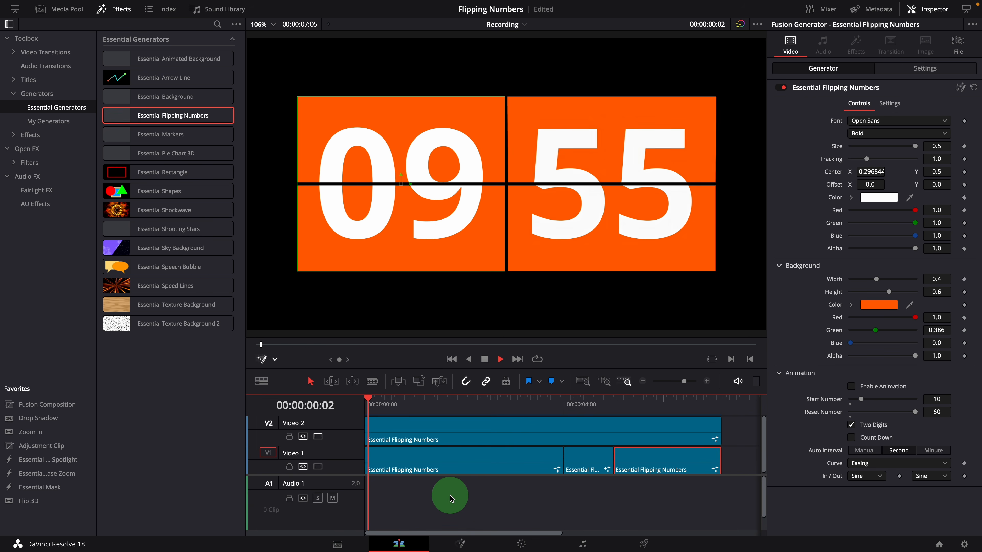
key(space)
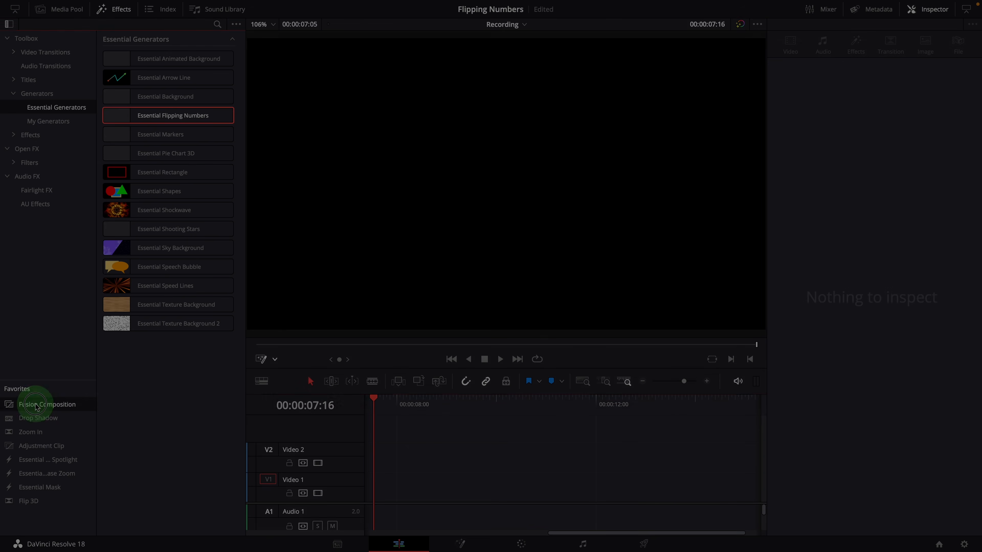
Step: Add a Fusion Composition clip to the empty Video 1 track and open it on the Fusion page
drag(30, 405, 388, 482)
click(464, 399)
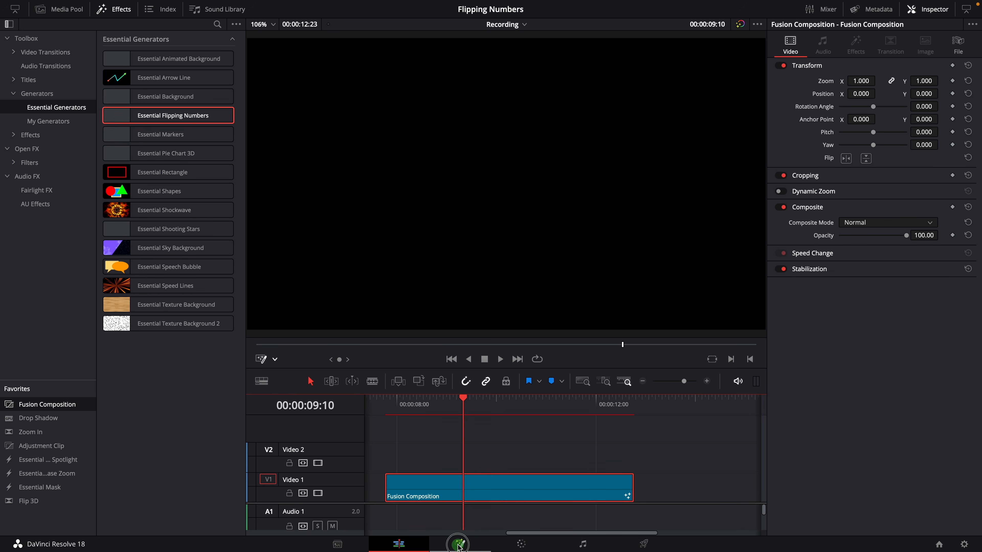
click(459, 545)
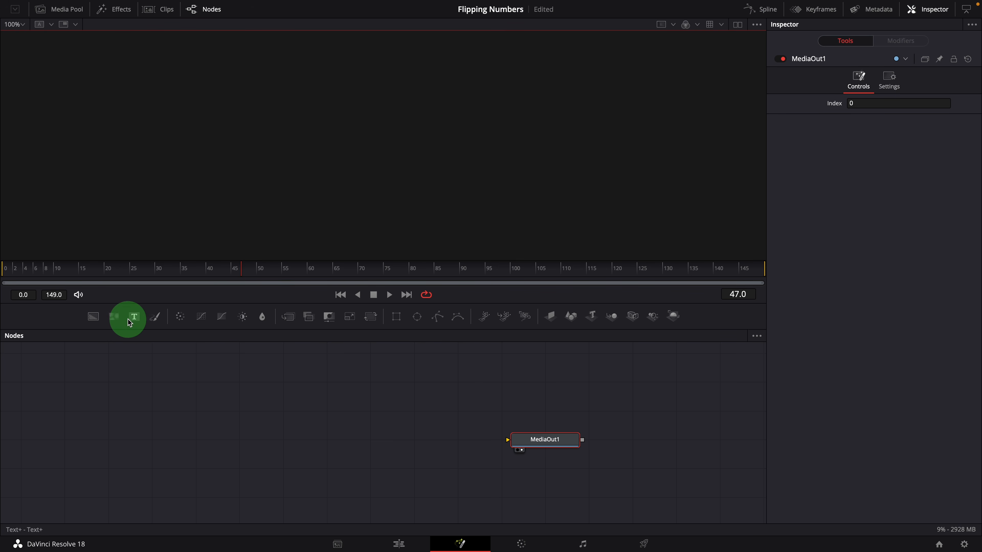
Step: Add a Text+ node with size 0.5 and drive its text with the expression floor(time/30)
drag(248, 383, 247, 385)
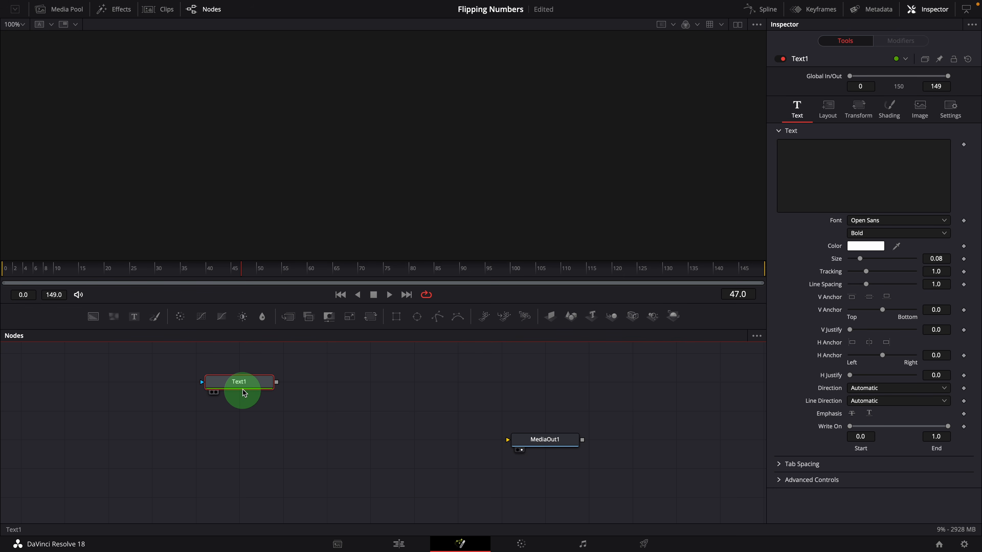
click(859, 263)
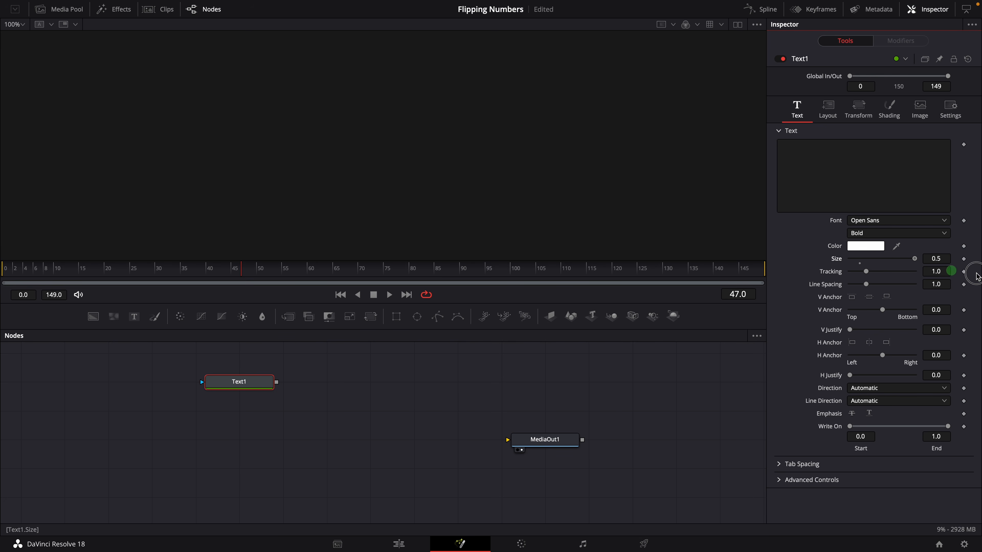
click(823, 162)
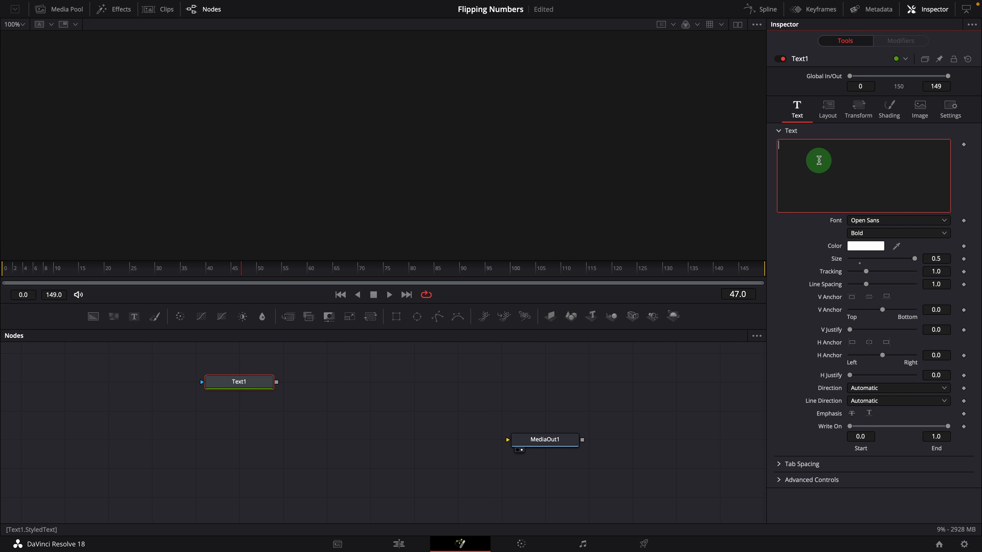
right_click(805, 167)
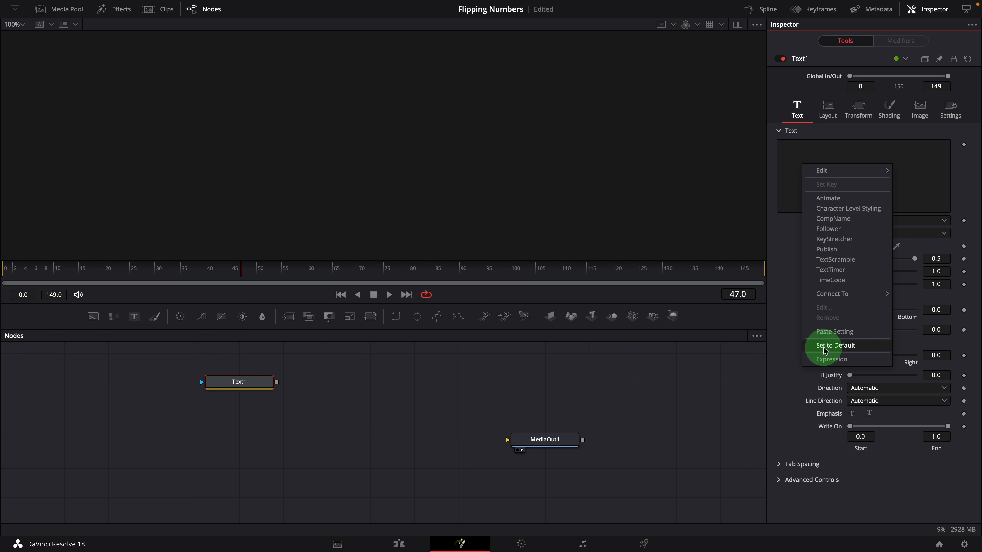
click(821, 359)
click(818, 225)
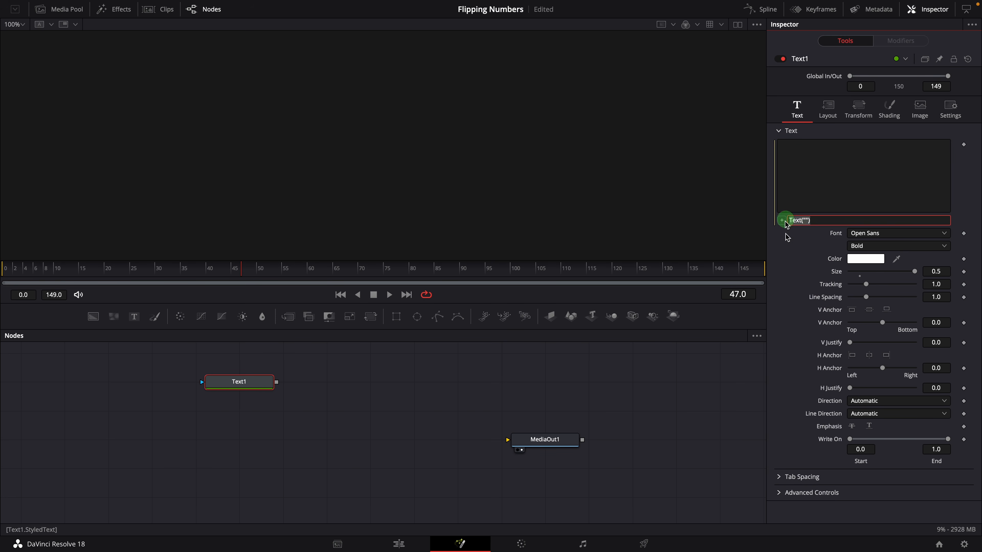
text(floor(time/30)
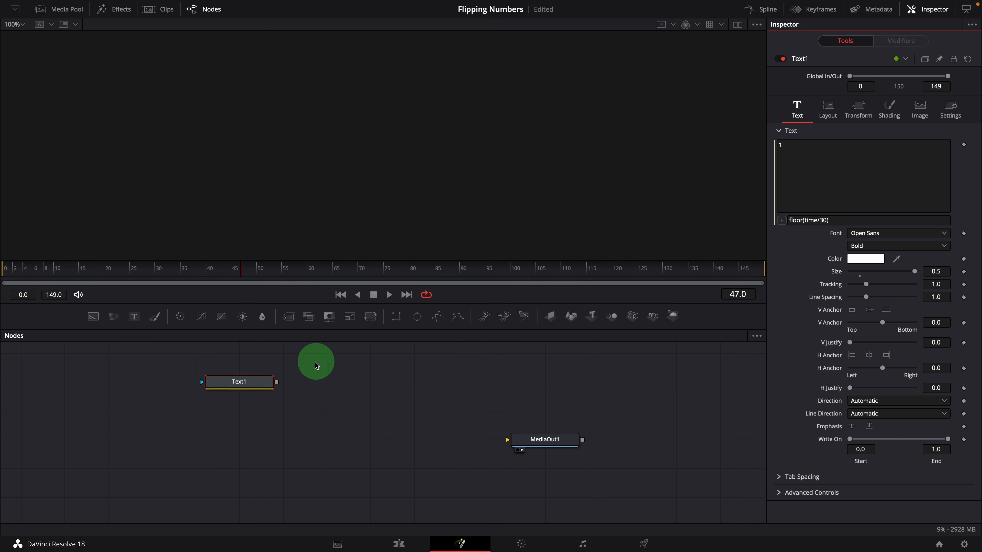
Step: Show the Text1 node in the viewer and play the composition from frame 0 to check the counting
click(252, 381)
drag(252, 380, 352, 211)
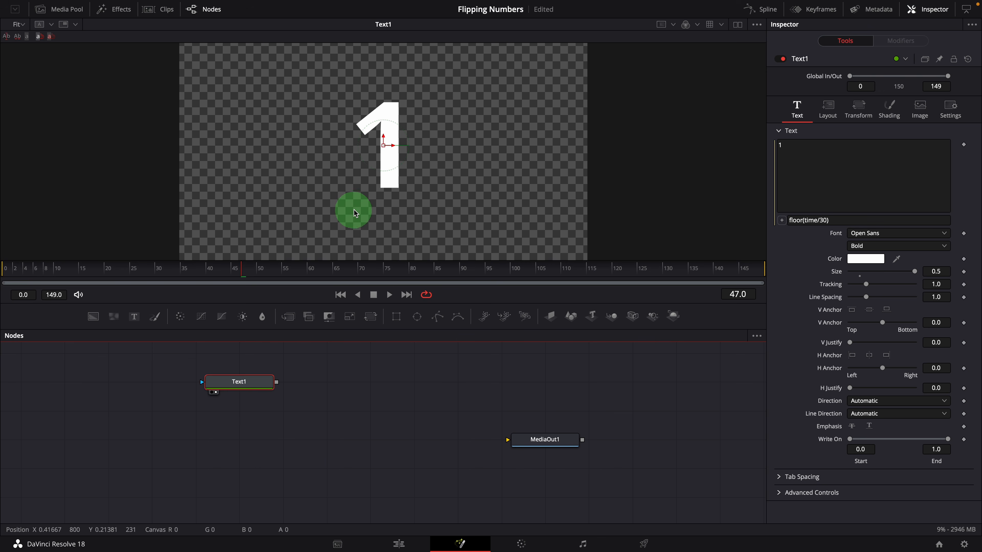
click(6, 276)
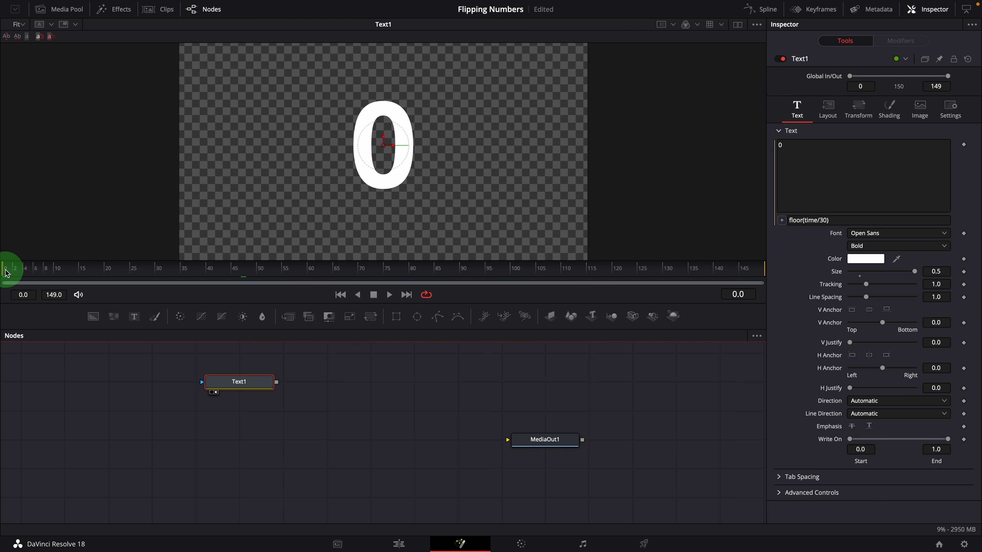
key(space)
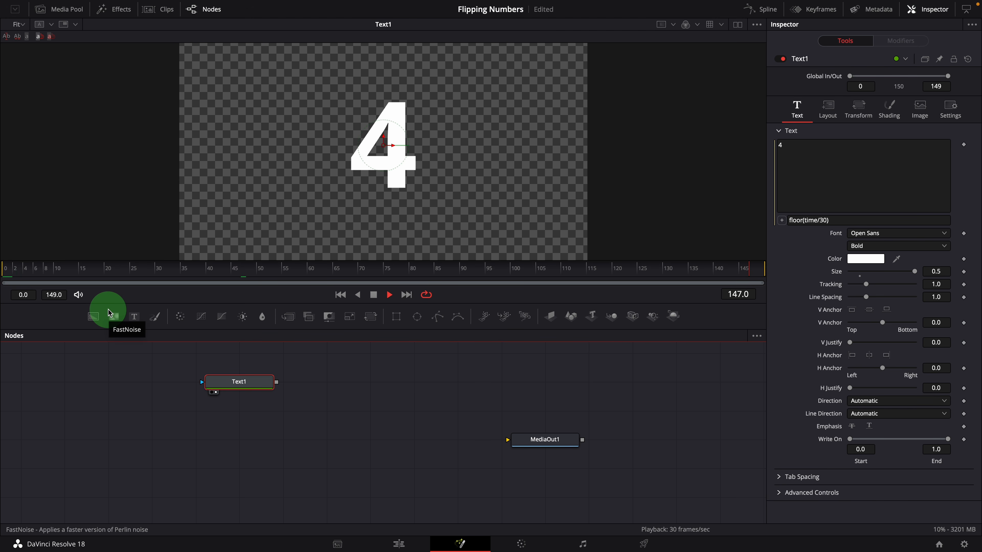
key(space)
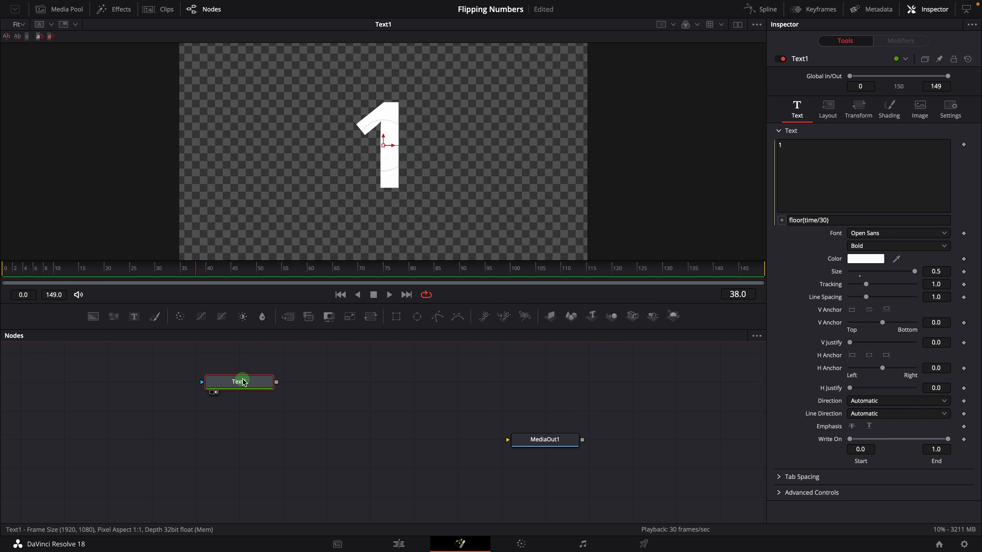
Step: Try a filled box behind the Text1 number with shading element 5, and disable that element again
click(889, 111)
click(905, 144)
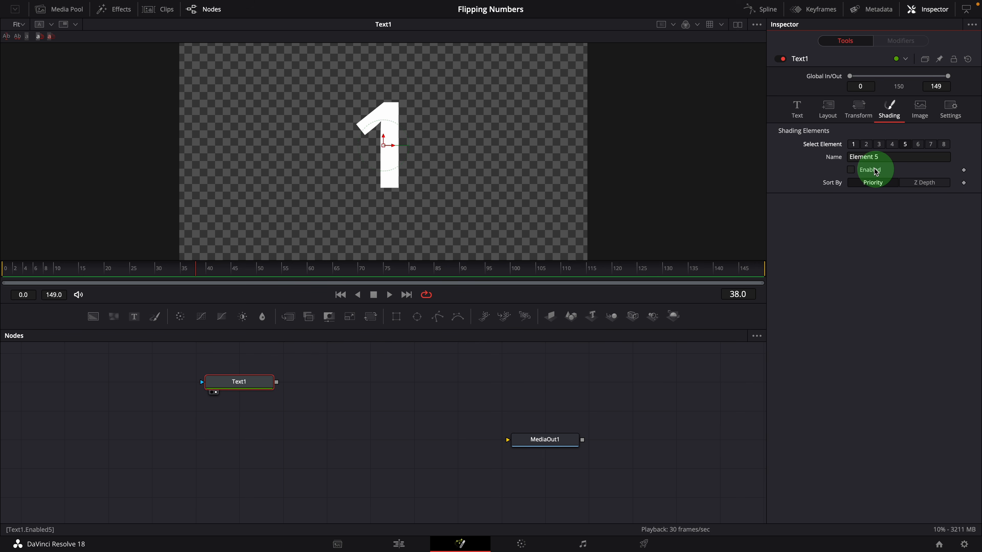
click(876, 172)
click(881, 239)
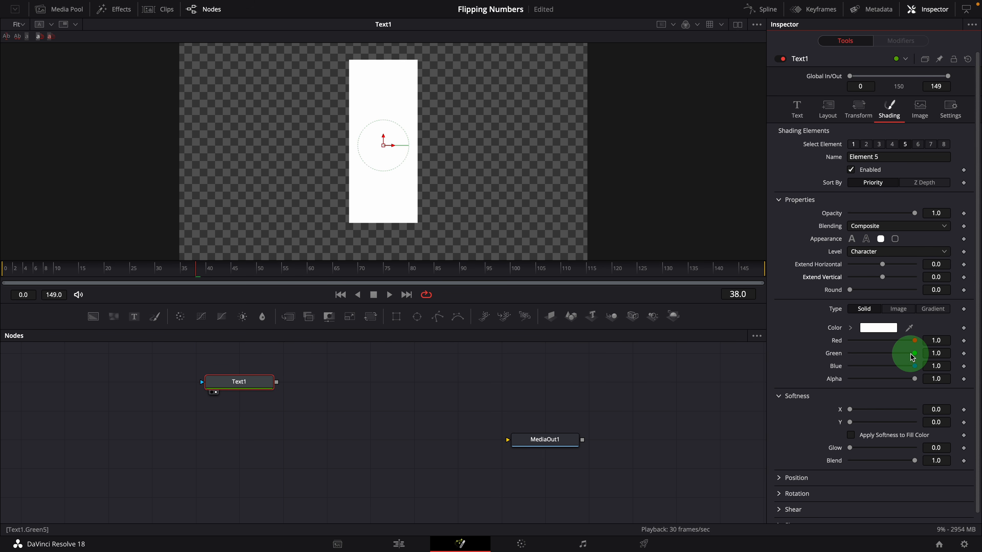
mouse_move(912, 356)
mouse_down()
mouse_move(851, 354)
mouse_move(924, 359)
mouse_up()
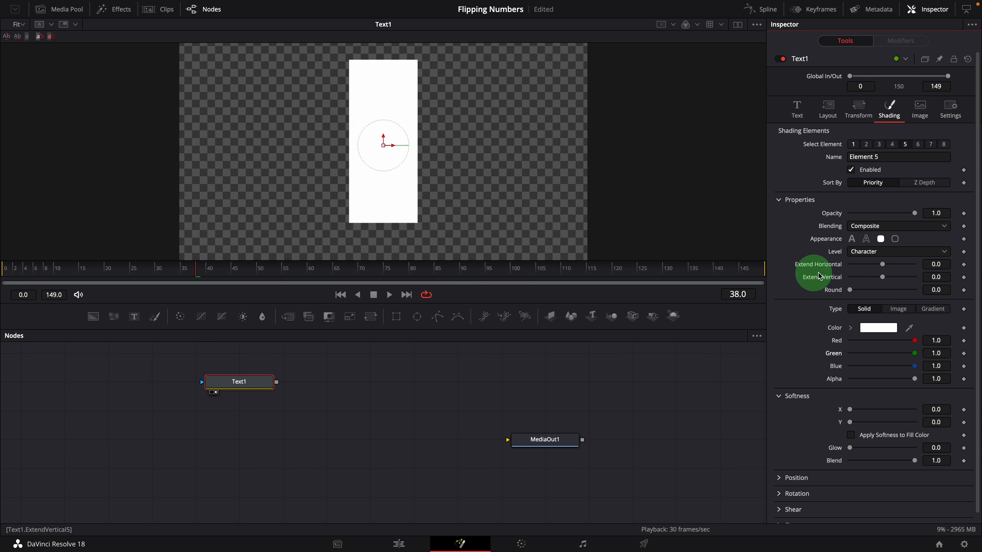
click(851, 169)
click(854, 144)
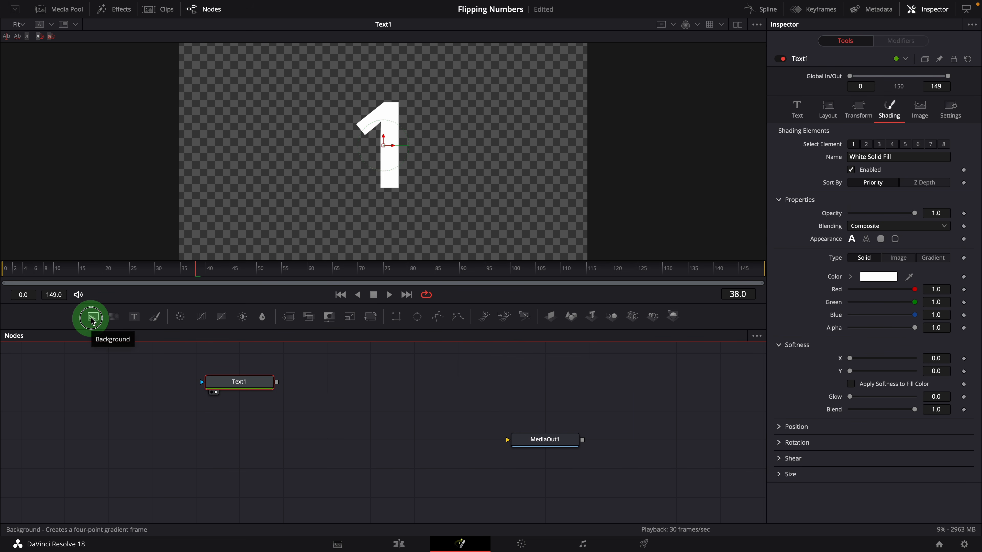
Step: Add a Background node masked by a Rectangle and place both nodes below Text1
drag(91, 319, 276, 473)
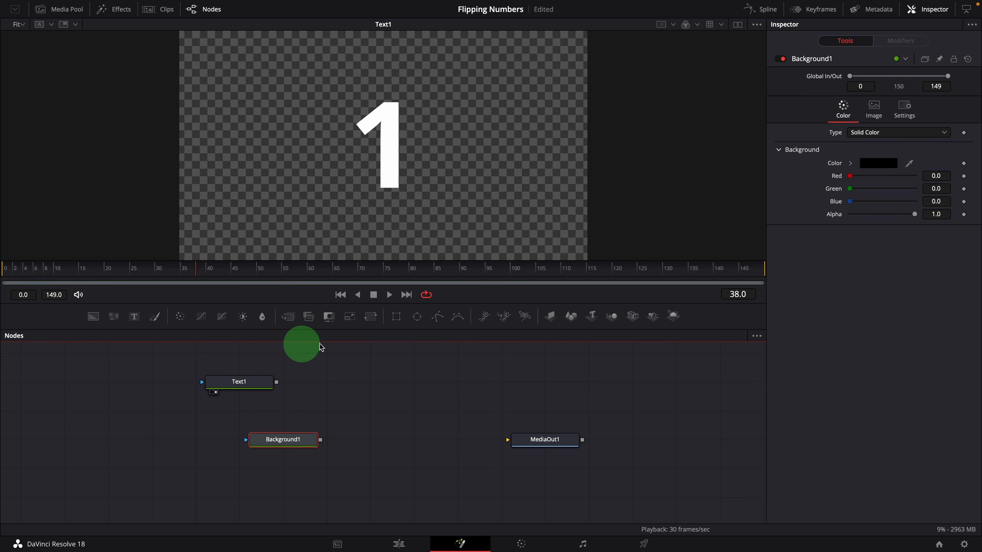
click(397, 321)
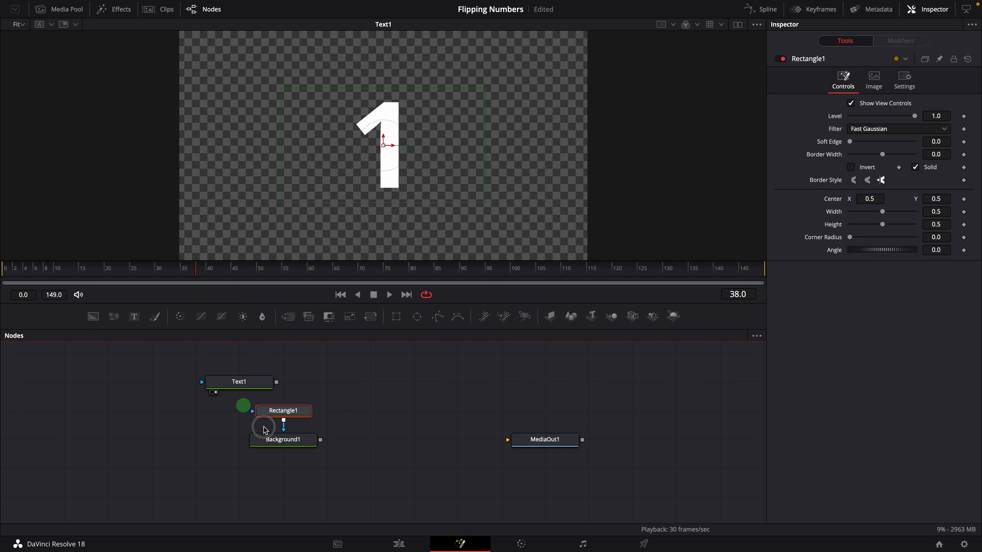
drag(264, 429, 301, 443)
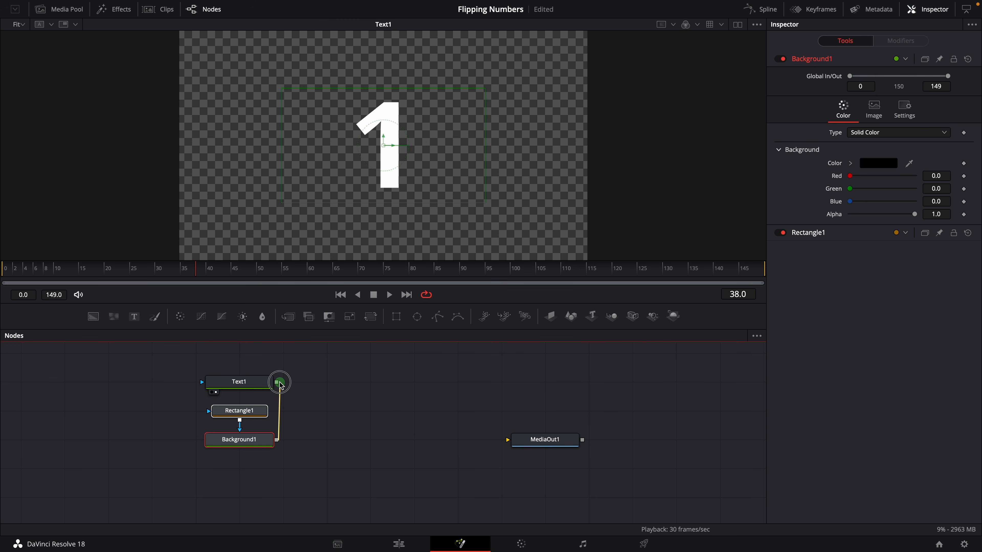
Step: Merge Background1 with Text1, show the merge in the viewer, and swap its inputs to put the text in front
drag(277, 385, 278, 385)
click(318, 452)
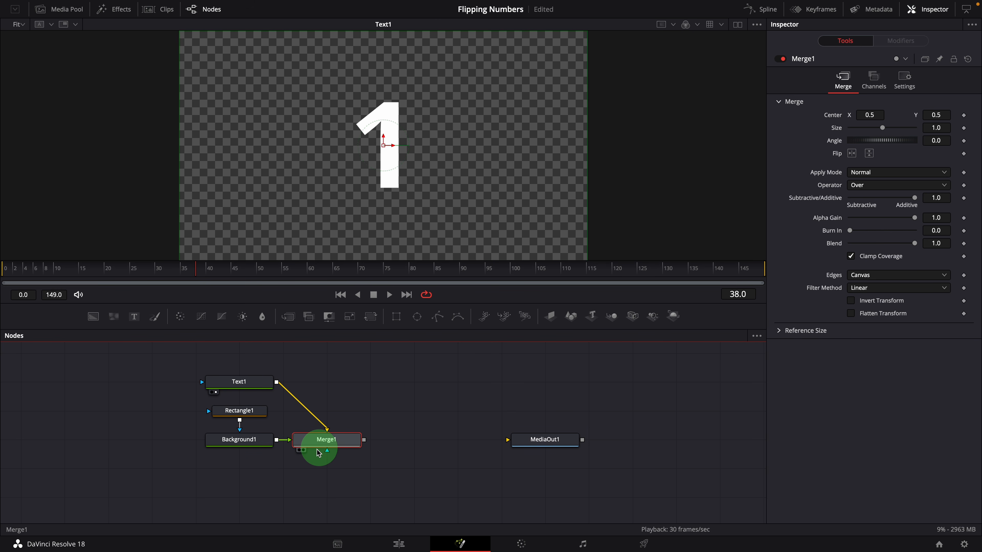
drag(324, 449, 353, 441)
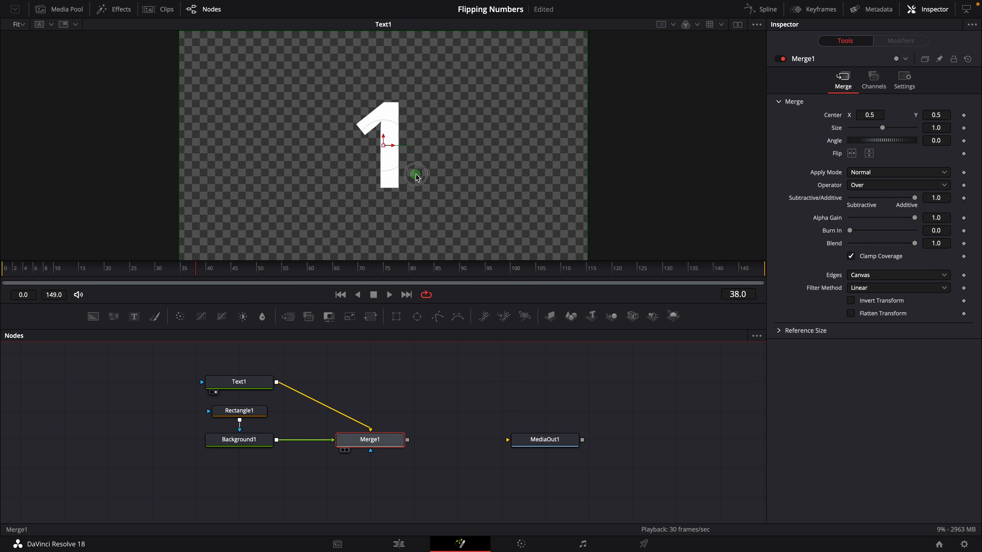
key(1)
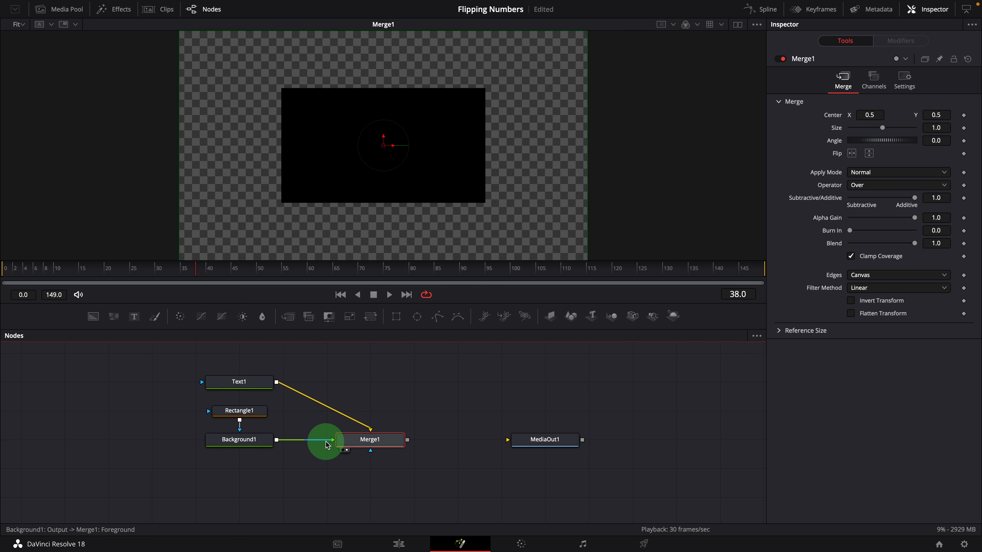
right_click(364, 446)
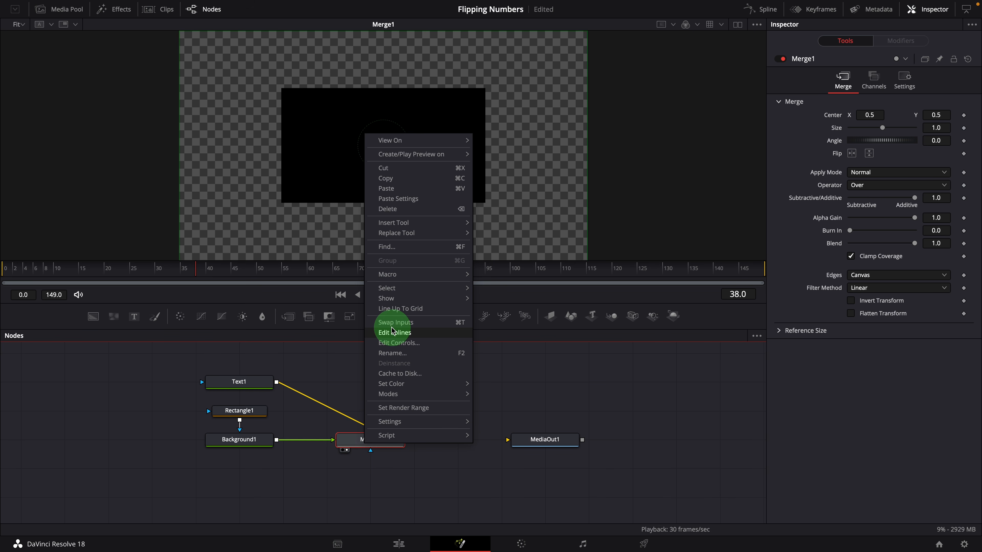
click(425, 326)
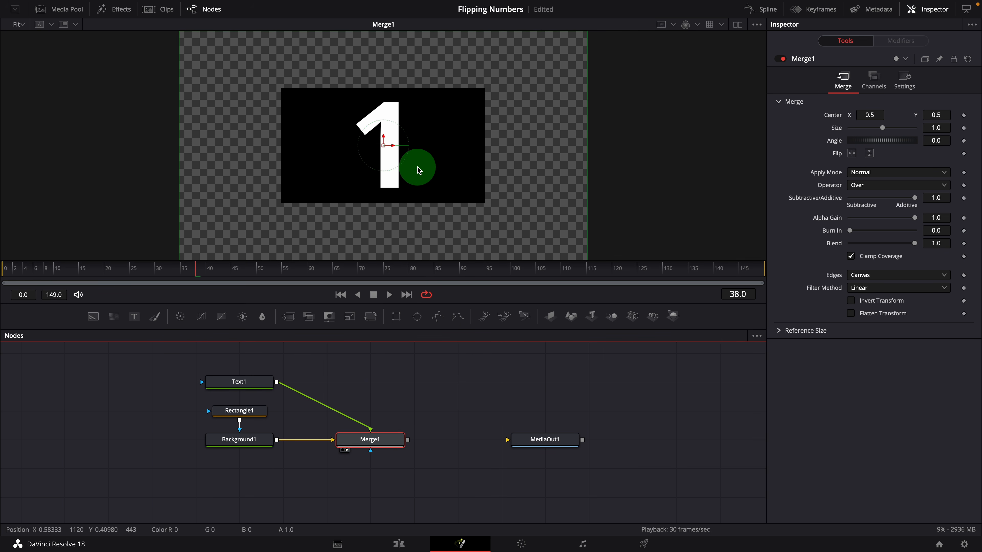
Step: Change the Background1 colour to Tangerine
click(251, 438)
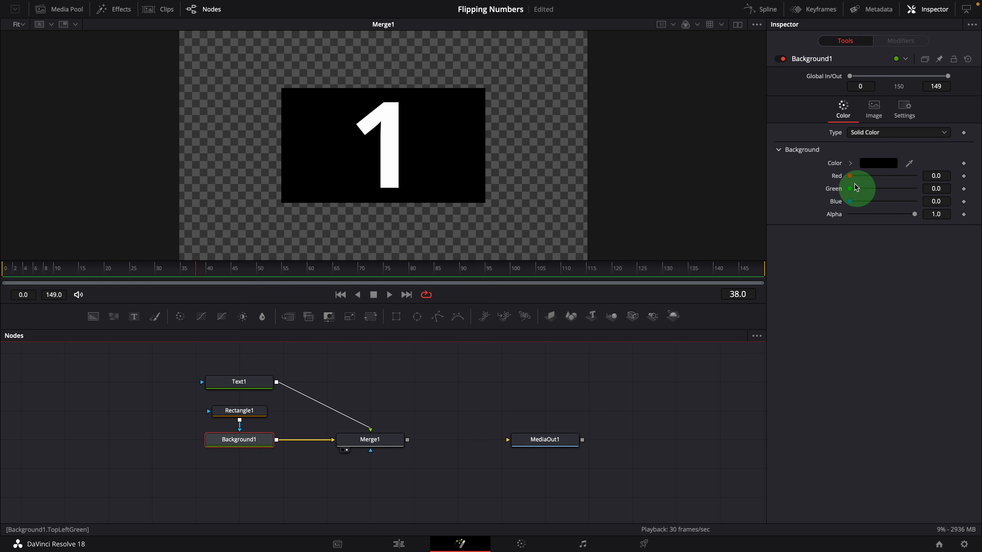
click(876, 162)
click(757, 226)
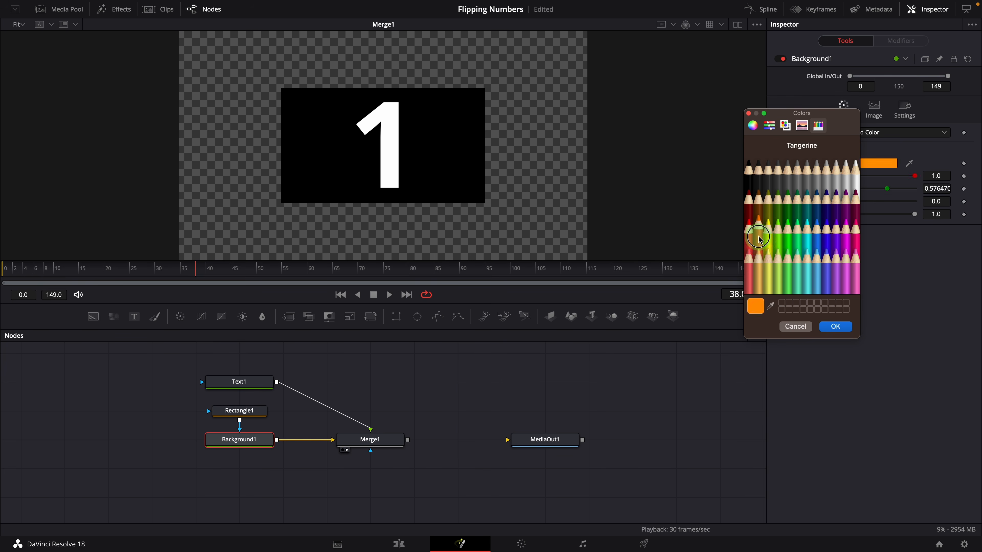
click(843, 328)
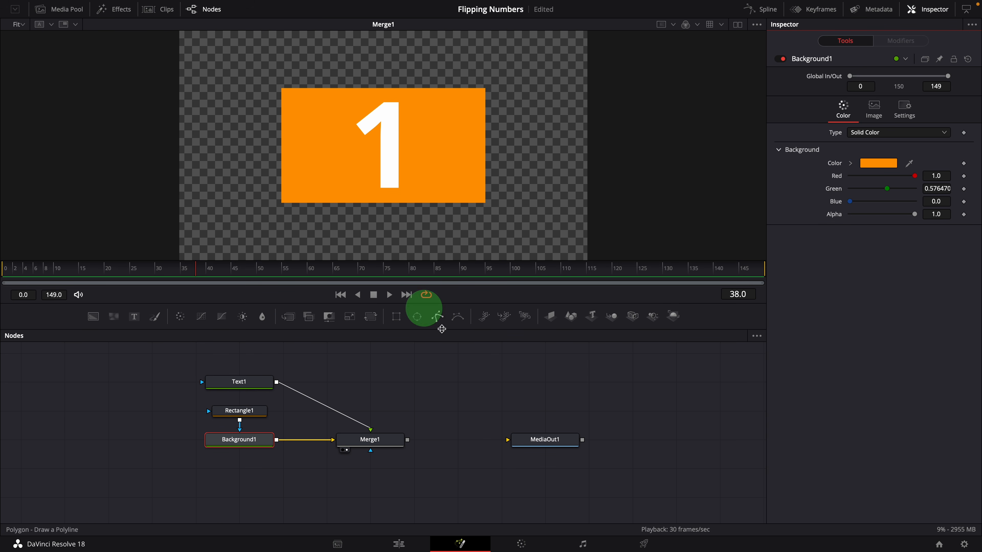
Step: Narrow the Rectangle1 mask to a width of about 0.29 around the number
click(252, 417)
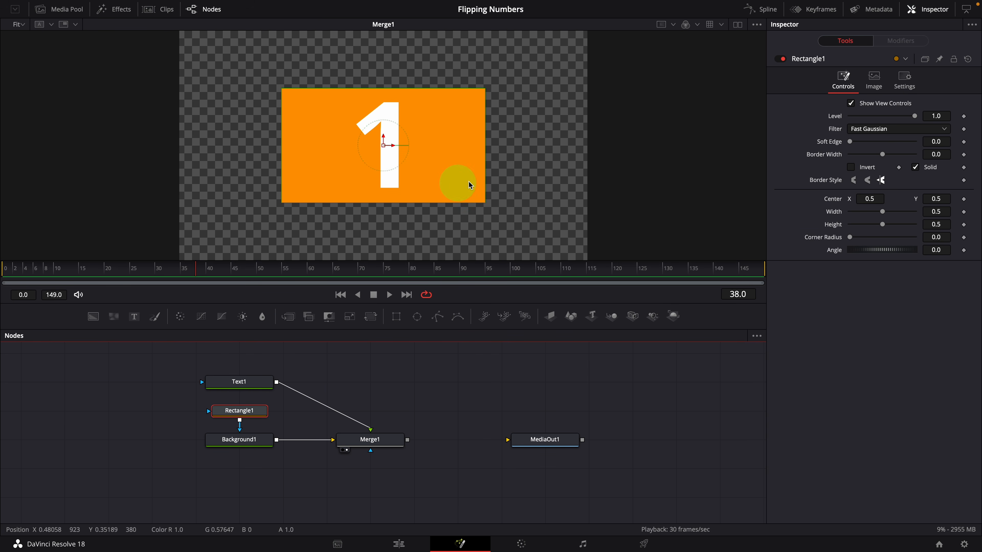
drag(487, 193, 444, 195)
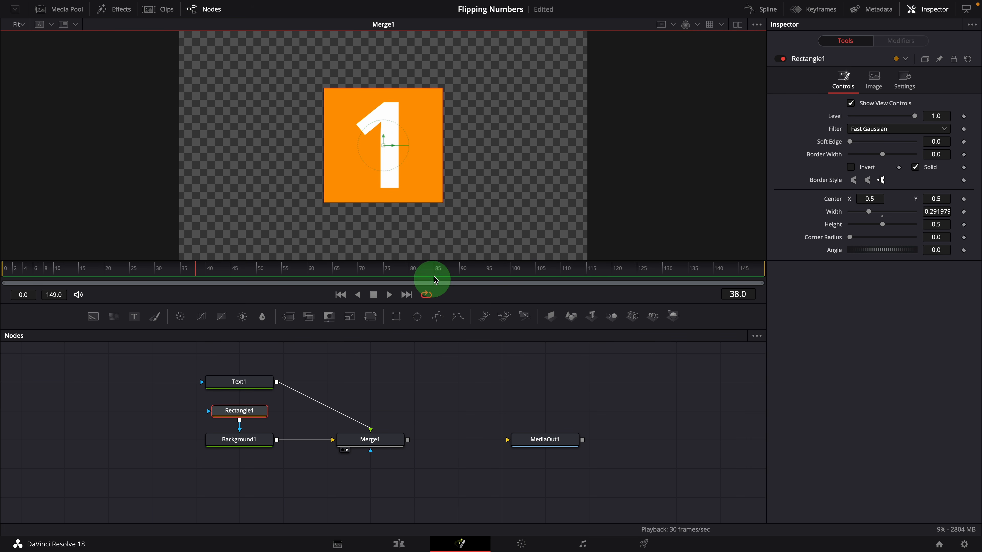
click(386, 446)
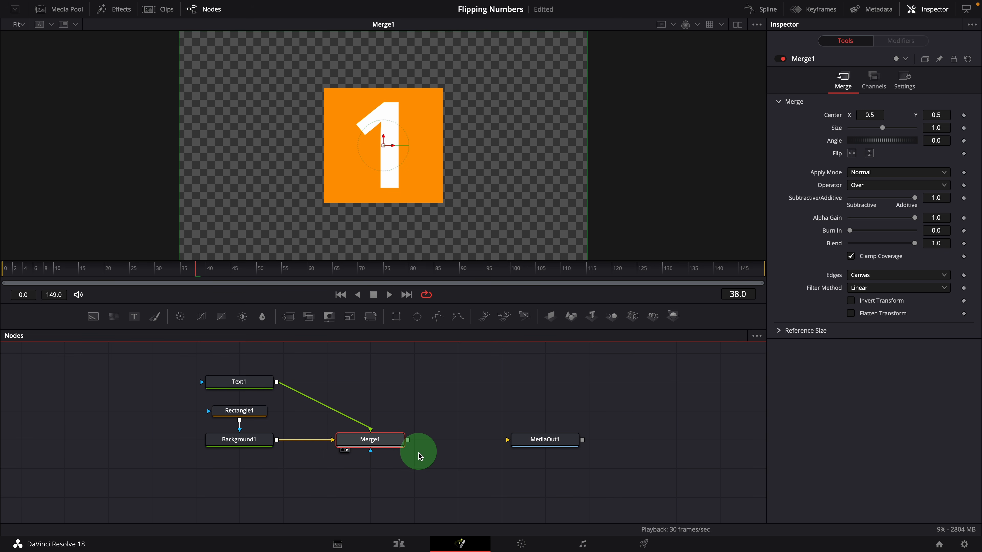
Step: Add a DVE node after Merge1, connect it to MediaOut1, and show MediaOut1 in the viewer
key(shift+space)
text(dve)
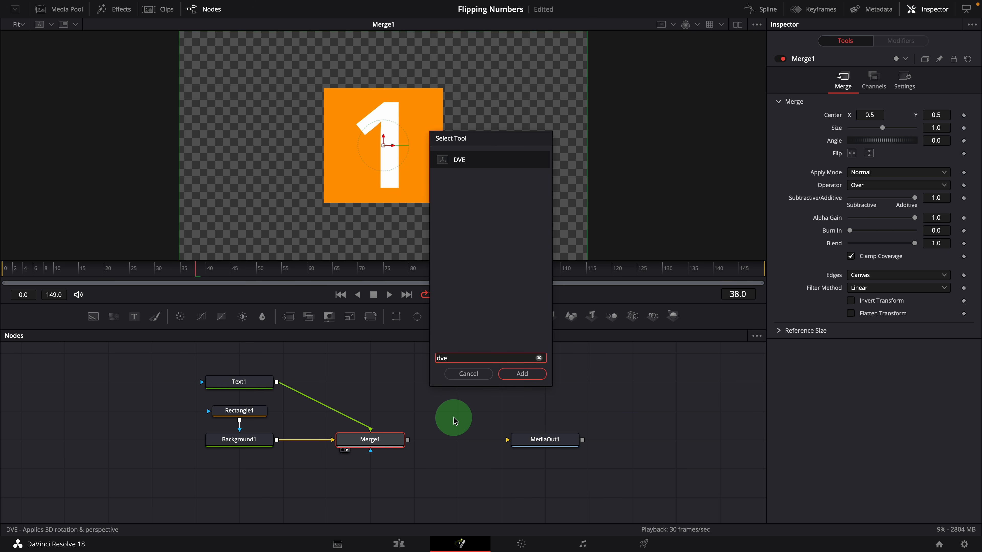
click(443, 159)
click(522, 374)
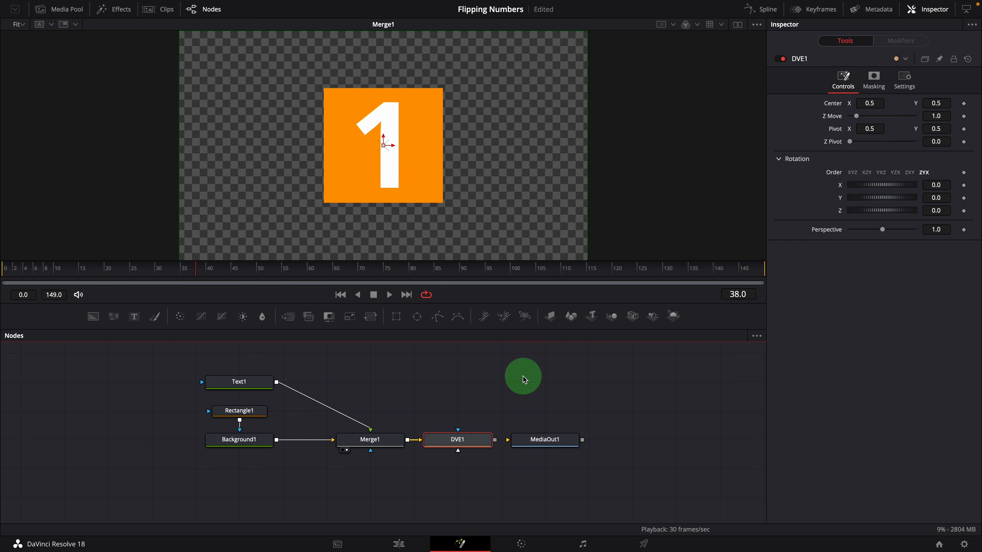
drag(547, 441, 634, 441)
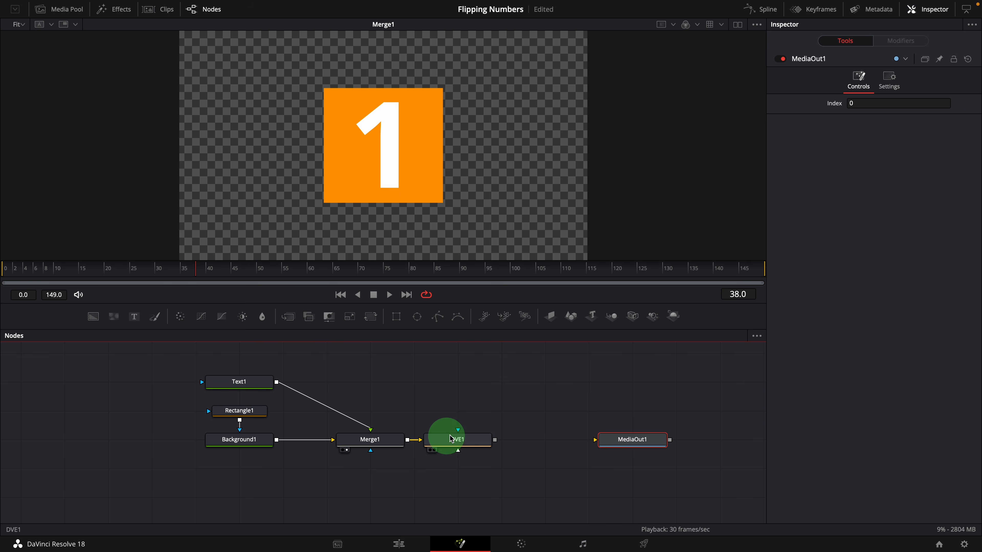
drag(495, 440, 640, 452)
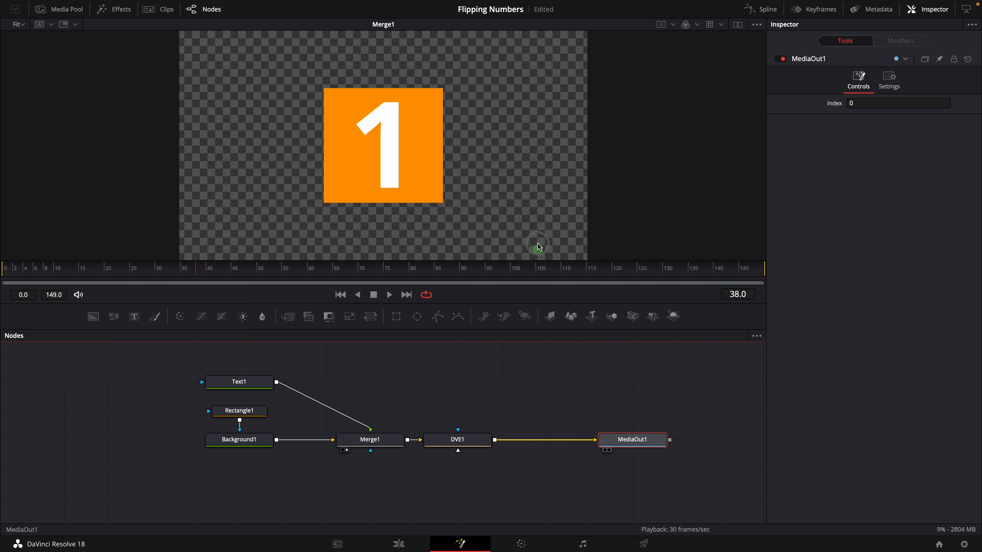
drag(537, 243, 537, 241)
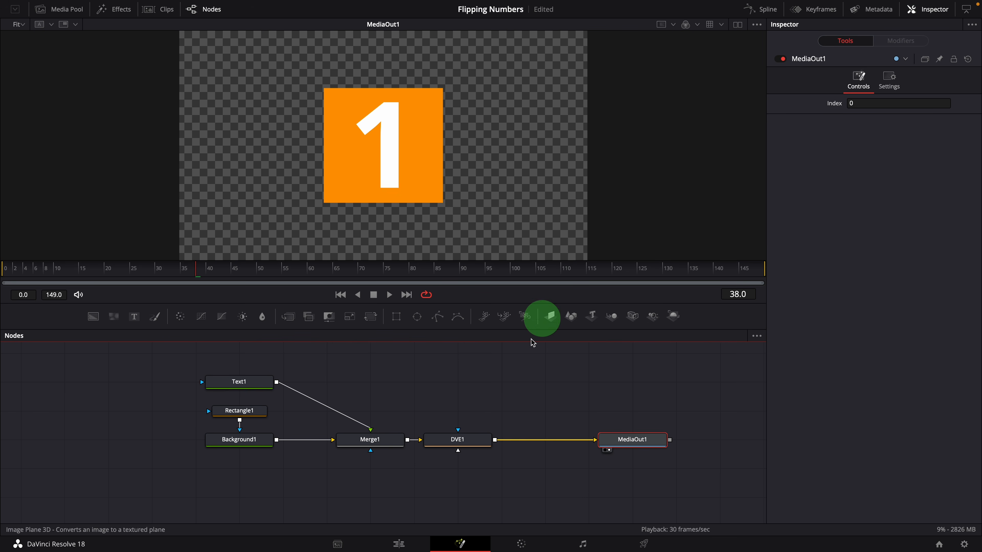
Step: Try tilting the number tile about its X axis with DVE1's rotation
drag(478, 451, 440, 448)
click(438, 443)
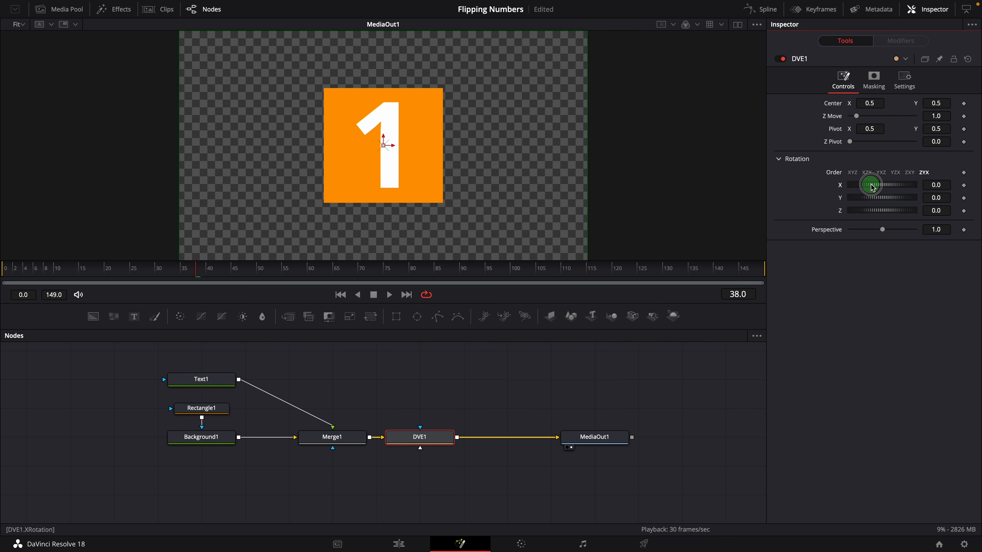
drag(873, 185, 837, 187)
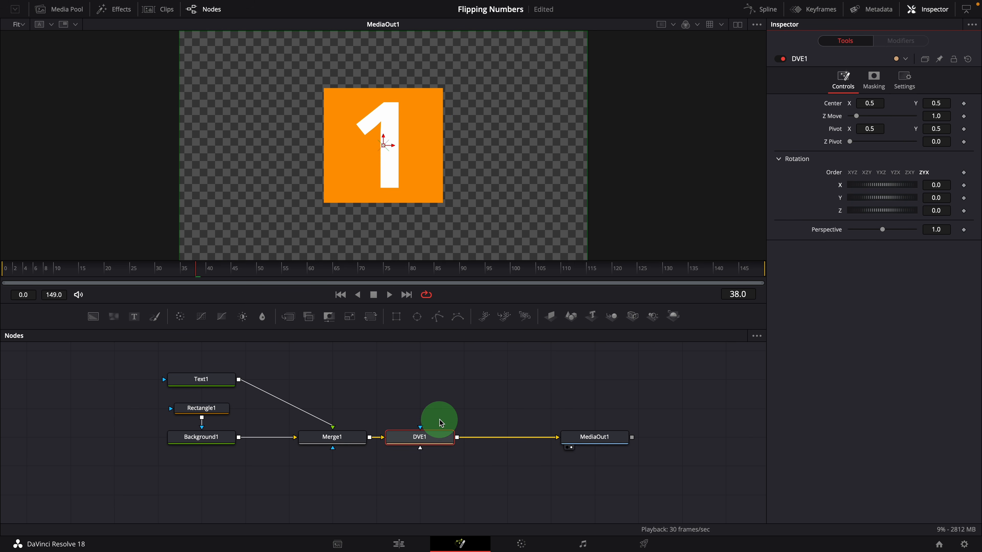
Step: Add a custom number control named Animate Value to DVE1's Controls page, as a SliderControl with a range of 0 to 1
right_click(432, 437)
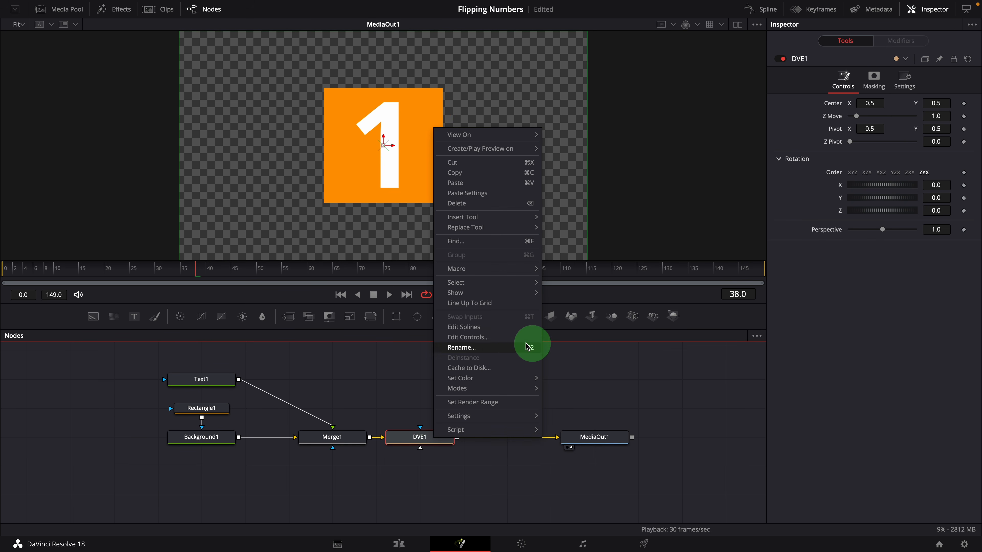
click(511, 338)
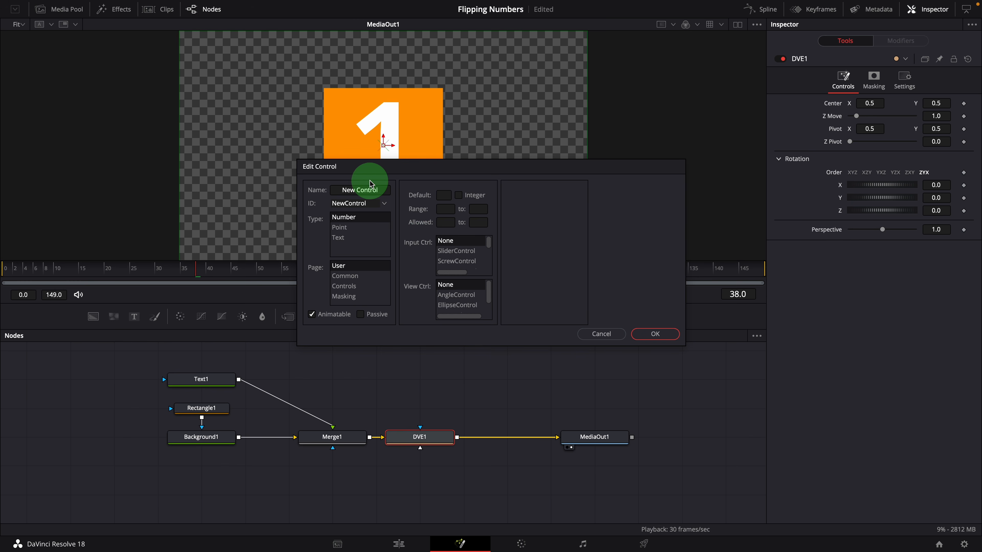
drag(379, 186, 385, 190)
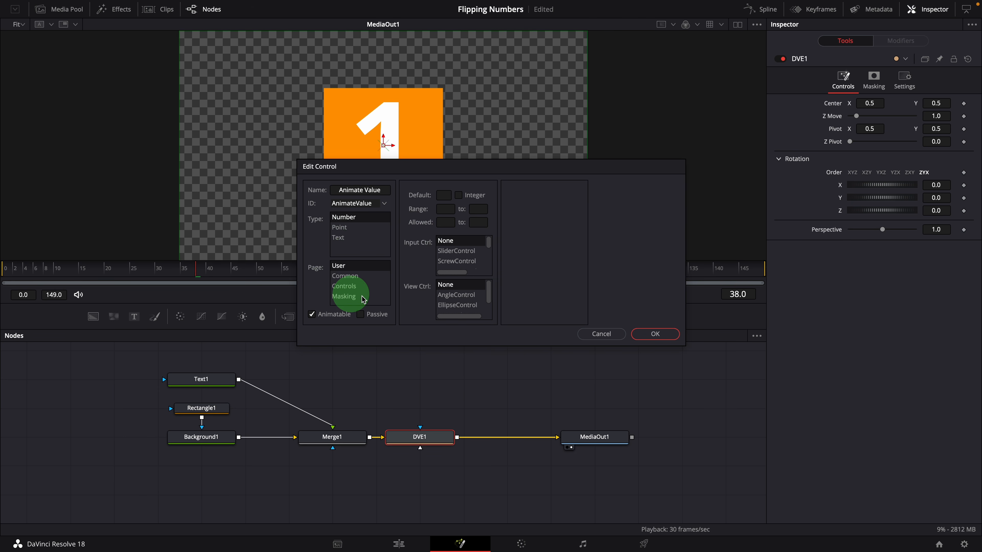
click(344, 286)
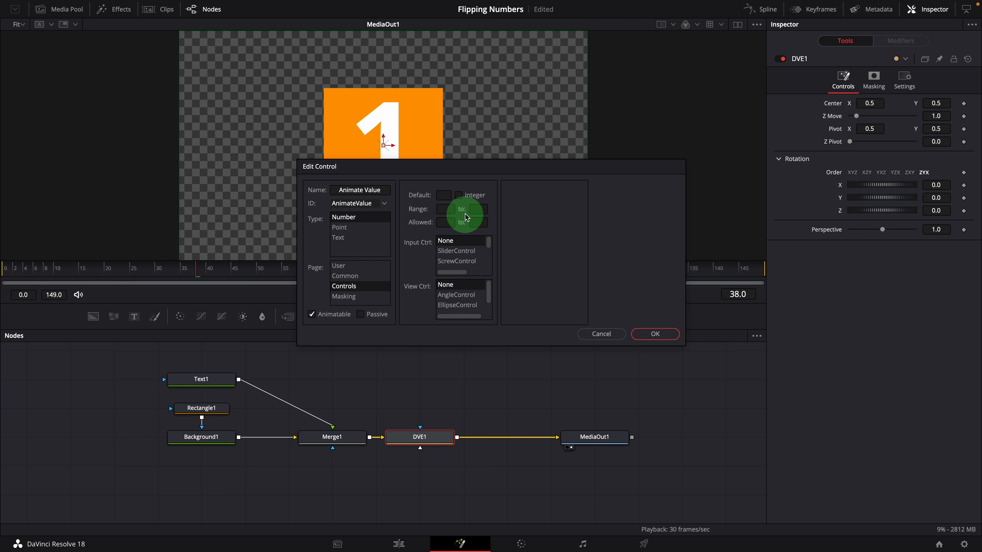
click(455, 207)
text(0)
click(478, 209)
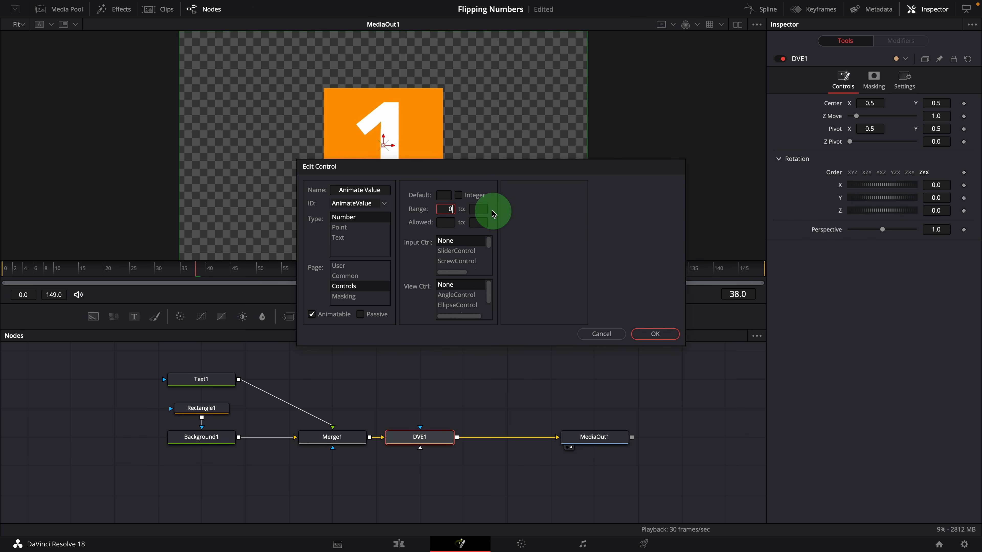
text(1)
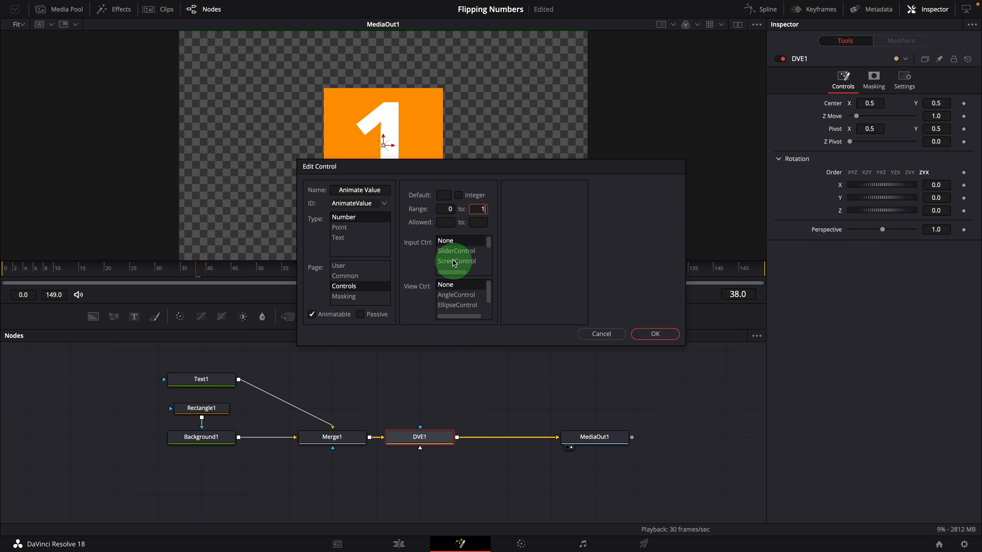
click(455, 251)
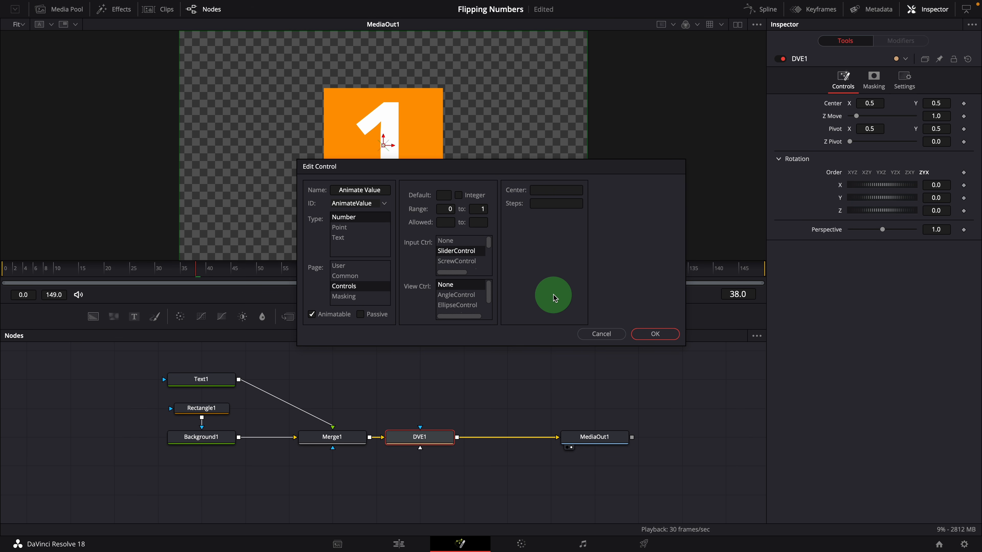
click(657, 335)
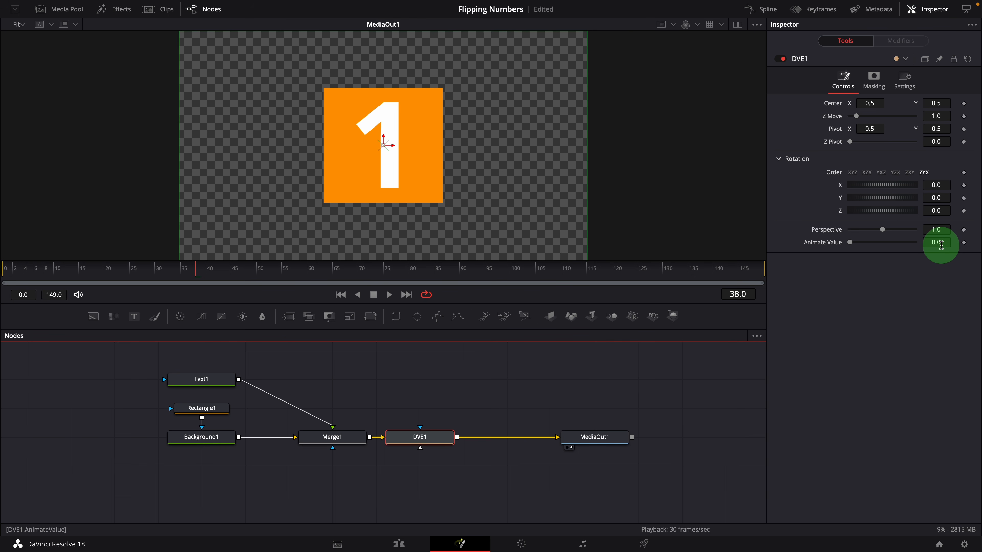
Step: Modify DVE1's Animate Value with Anim Curves and set the curve source to Custom
right_click(832, 245)
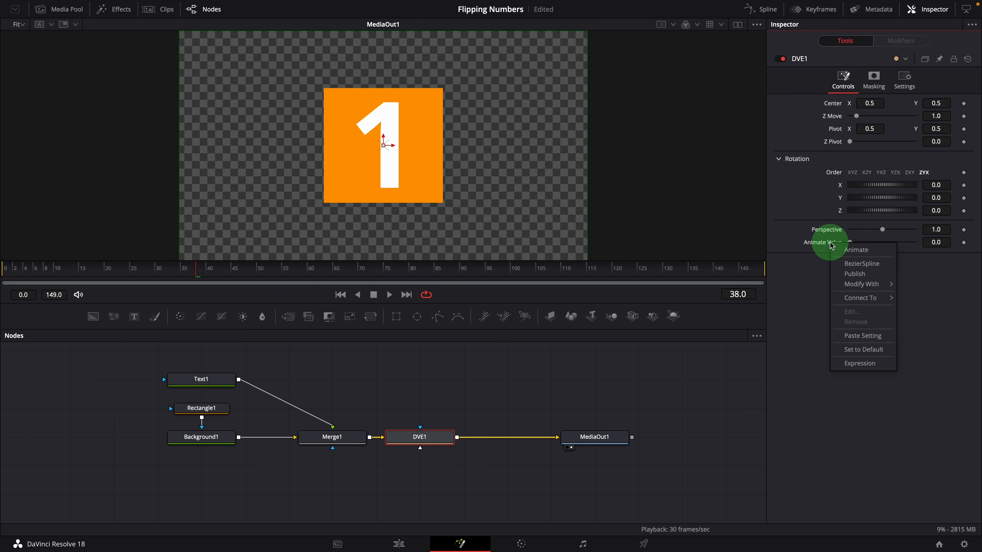
mouse_move(835, 286)
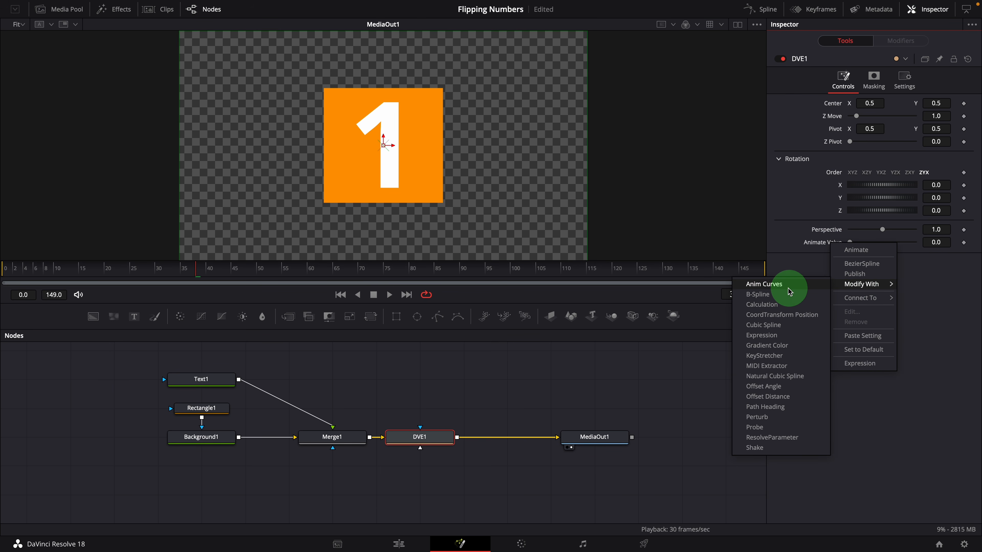
click(767, 289)
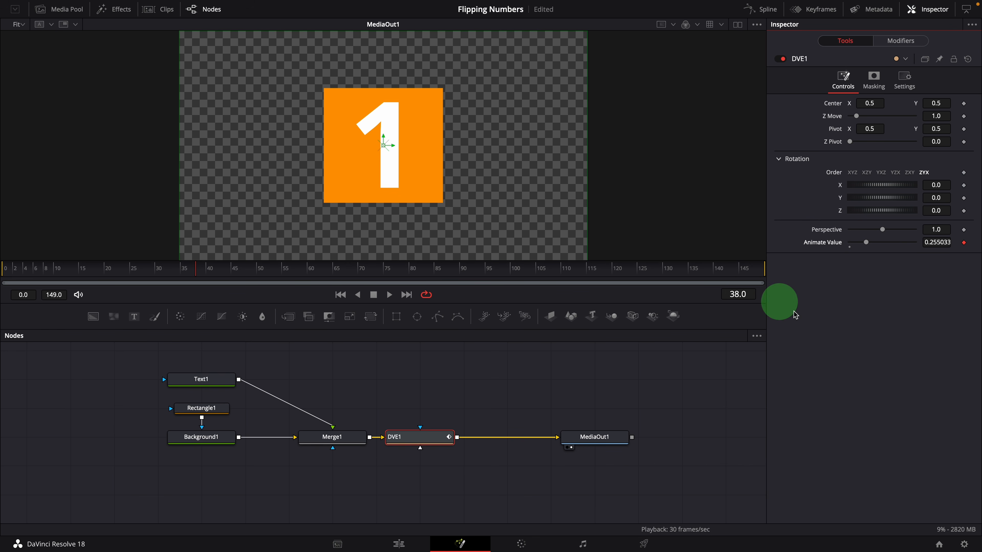
click(899, 44)
click(901, 329)
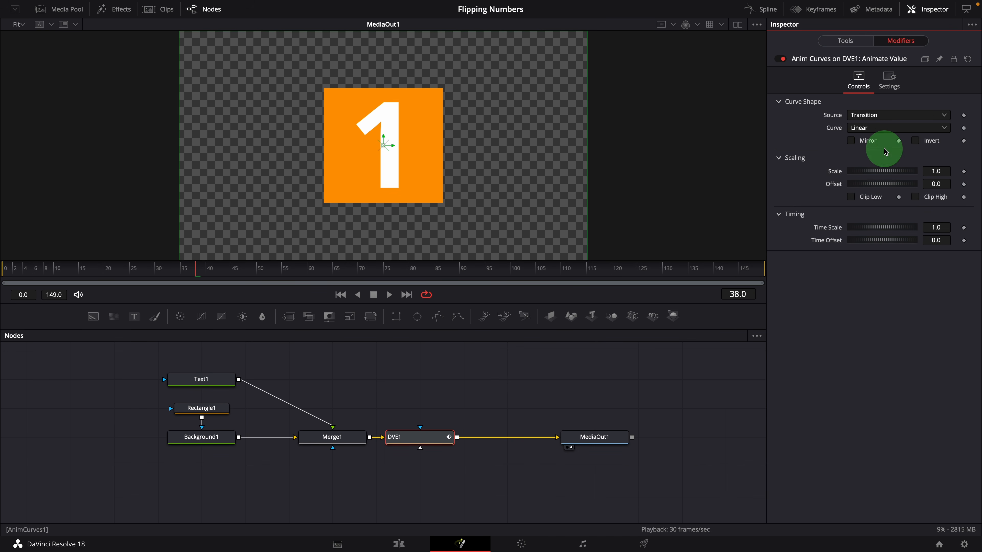
click(877, 115)
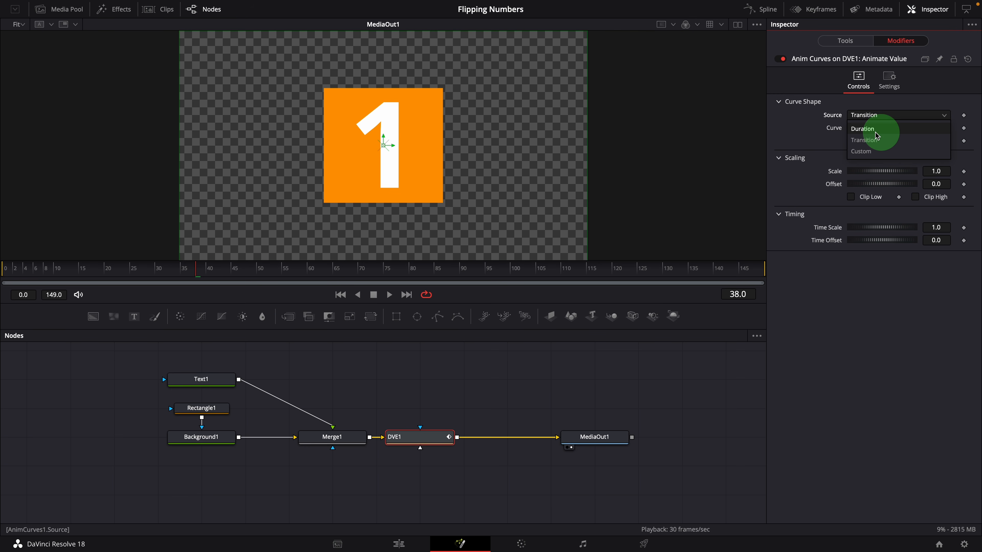
click(863, 153)
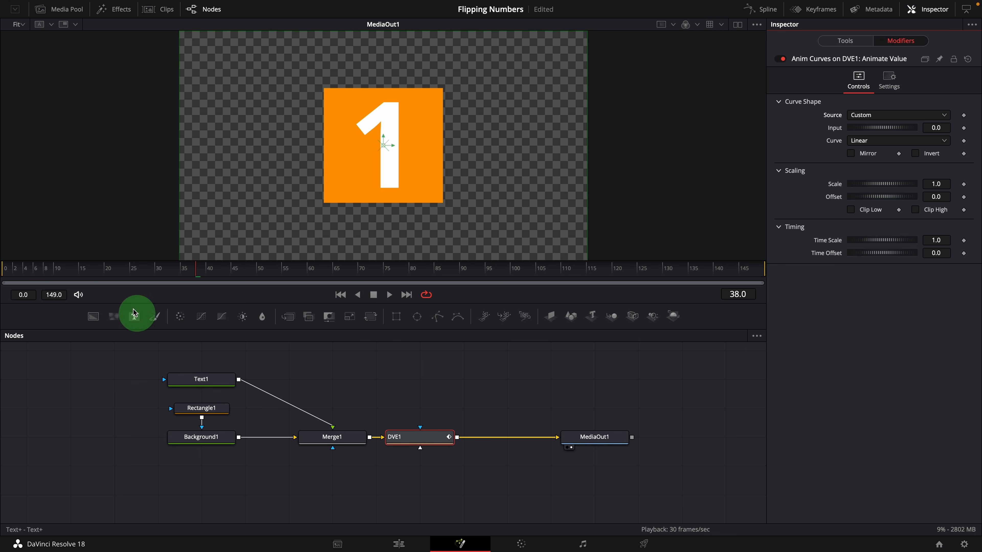
Step: Keyframe the Anim Curves Input from 0 at frame 0 to 1 at frame 30
click(14, 269)
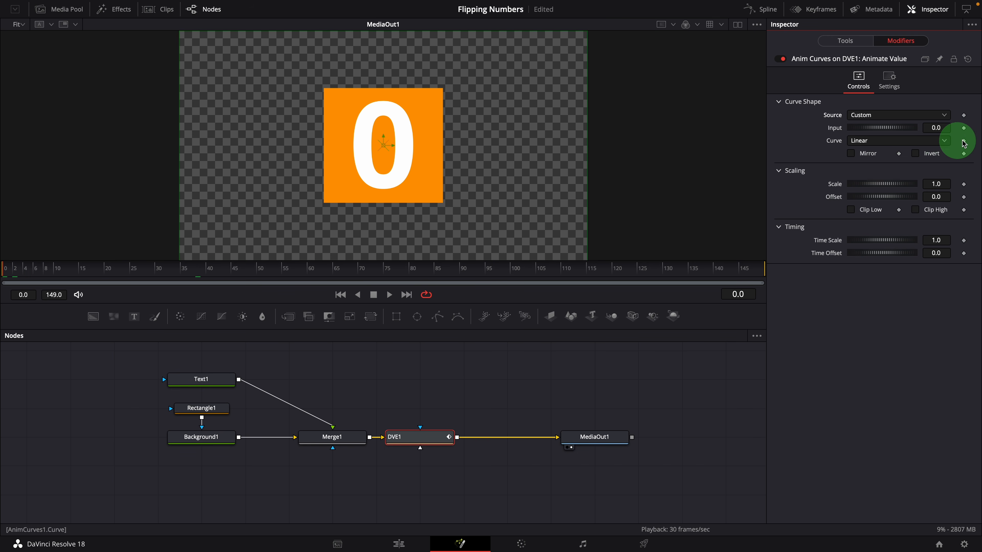
click(964, 129)
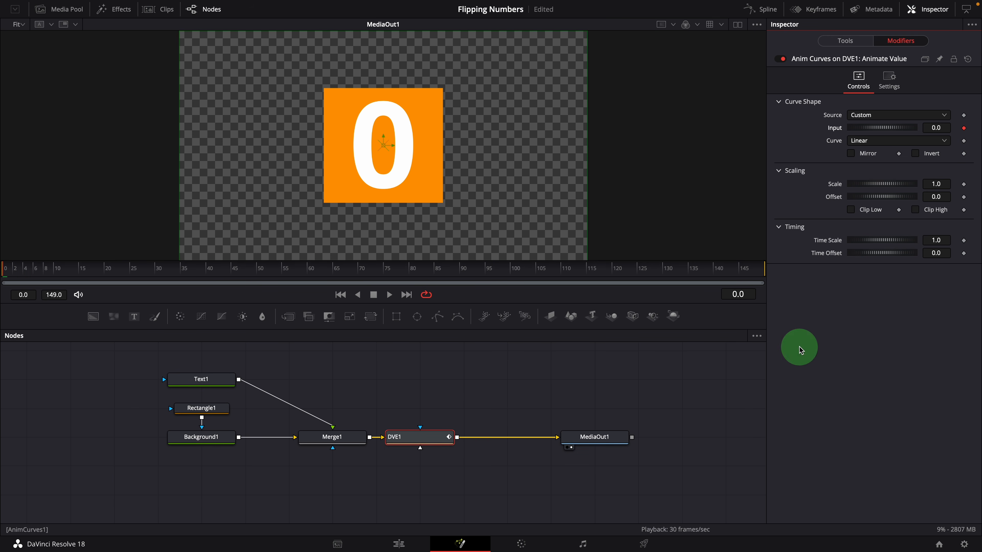
click(156, 271)
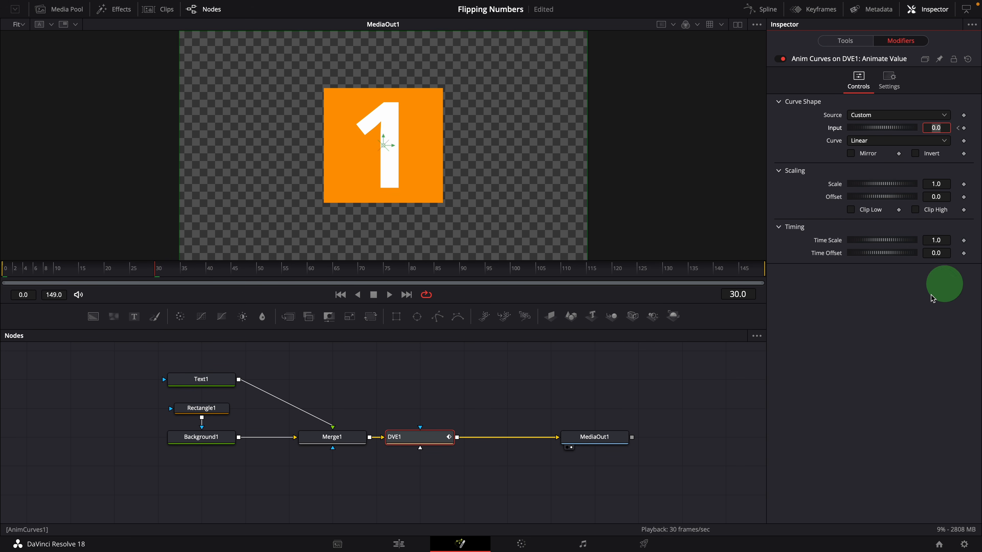
text(1)
key(Return)
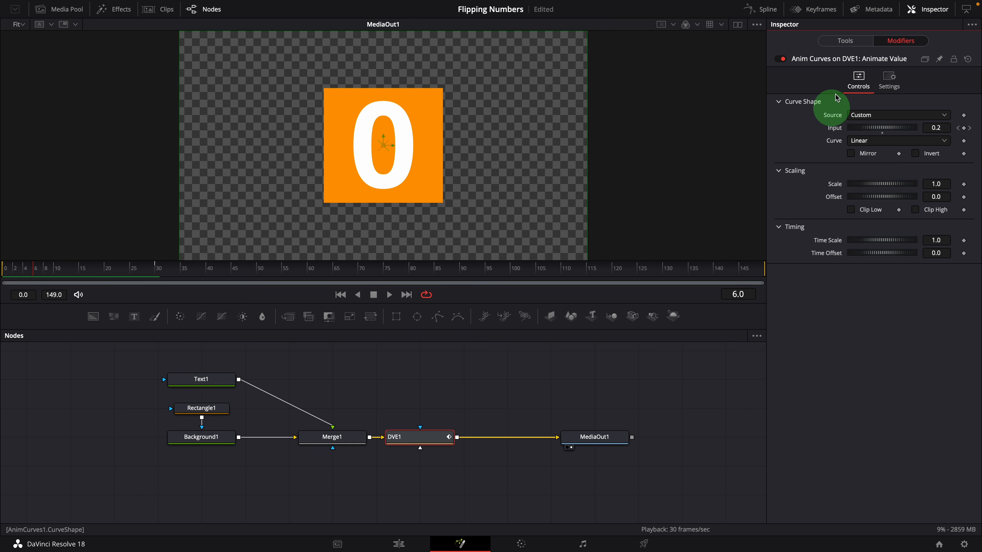
Step: Scrub from the start to frame 35 to check how DVE1's Animate Value changes over time
click(845, 42)
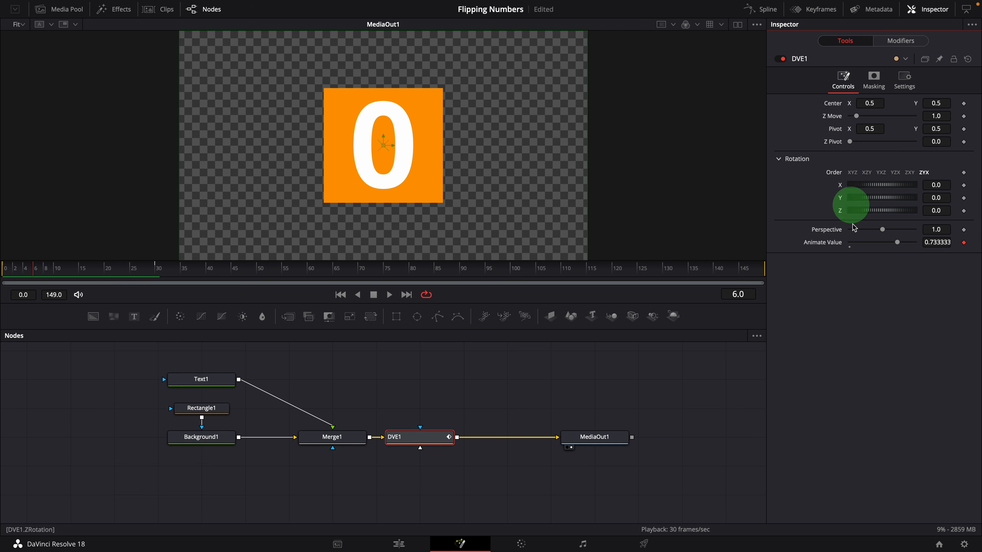
click(8, 272)
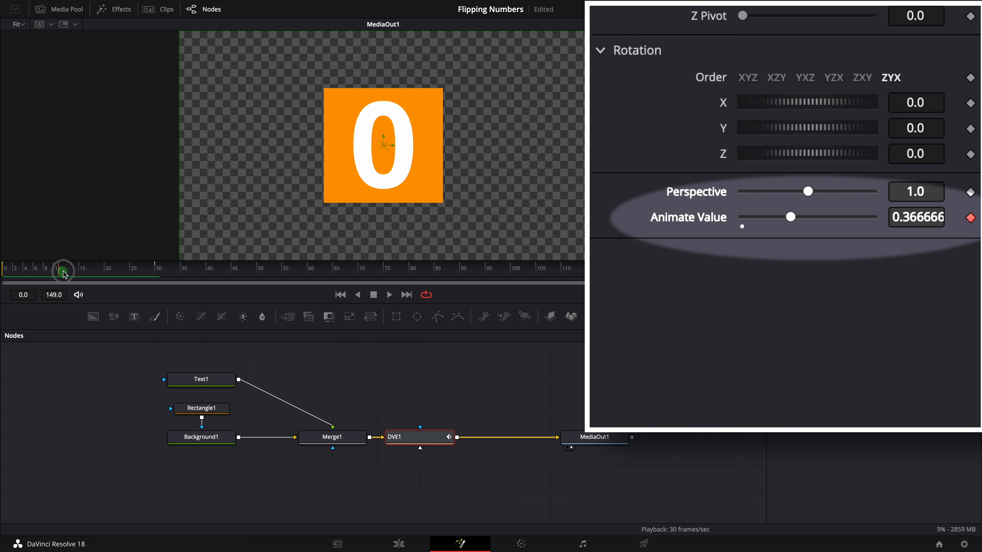
drag(99, 274, 181, 272)
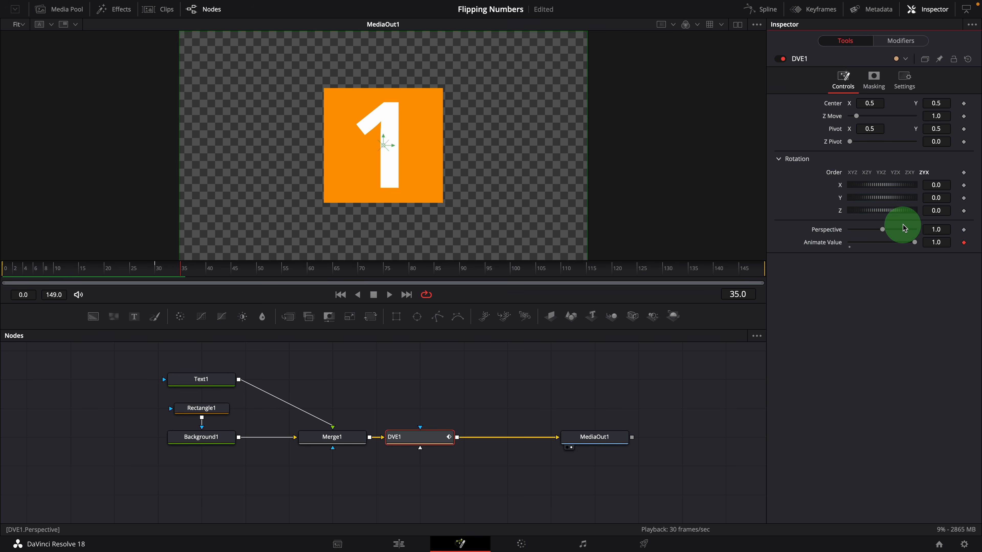
Step: Drive DVE1's X rotation with the expression min(AnimateValue*180,90) and scrub the first frames to check the tilt
click(940, 184)
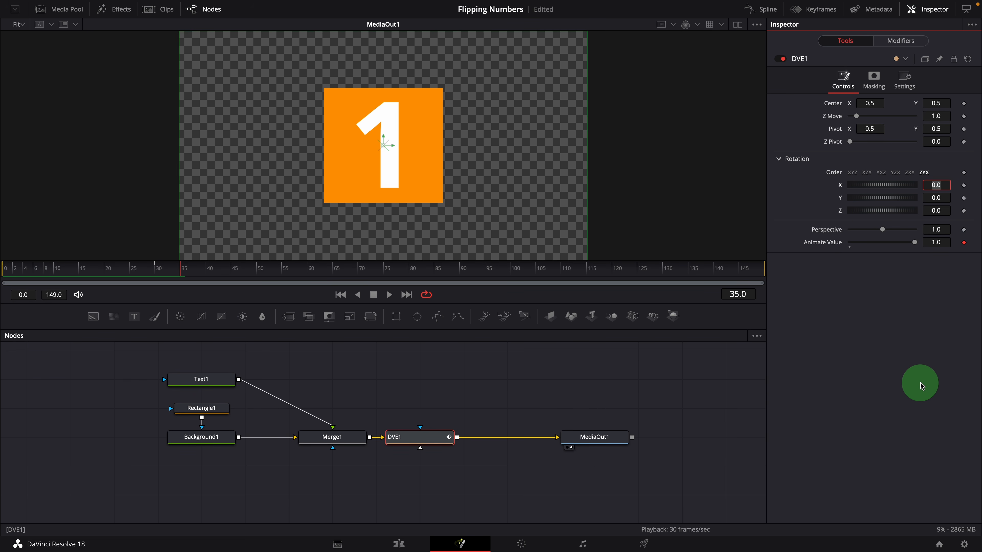
text(=)
key(Return)
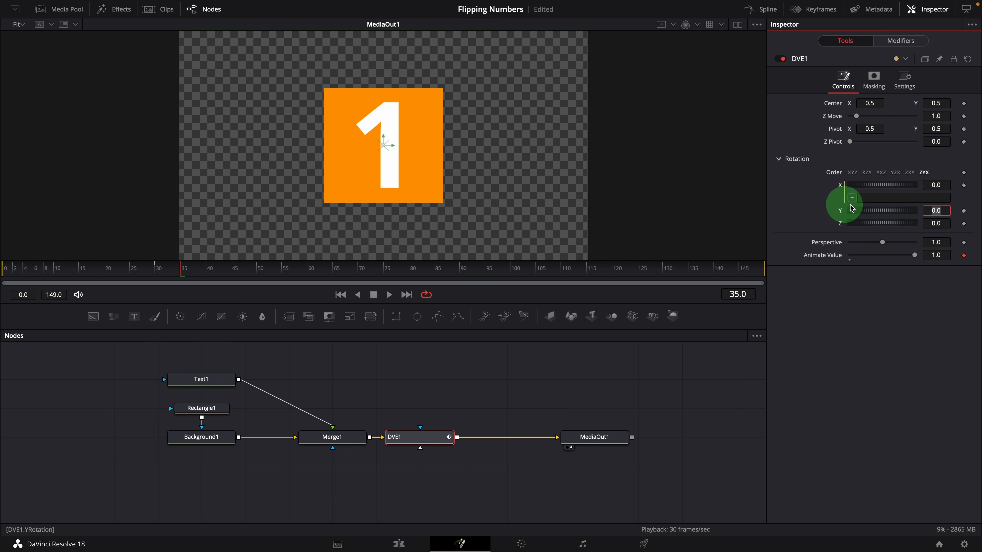
click(889, 197)
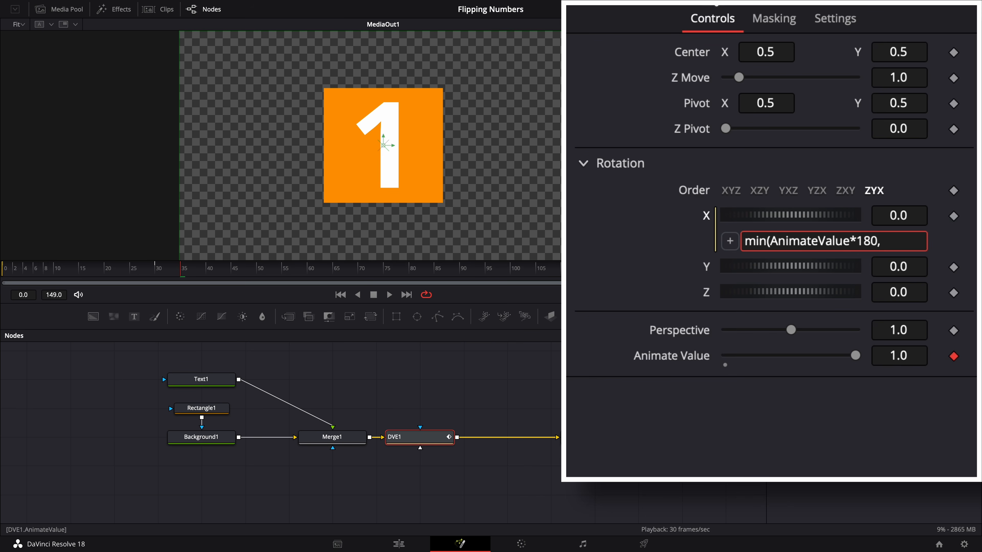
key(Tab)
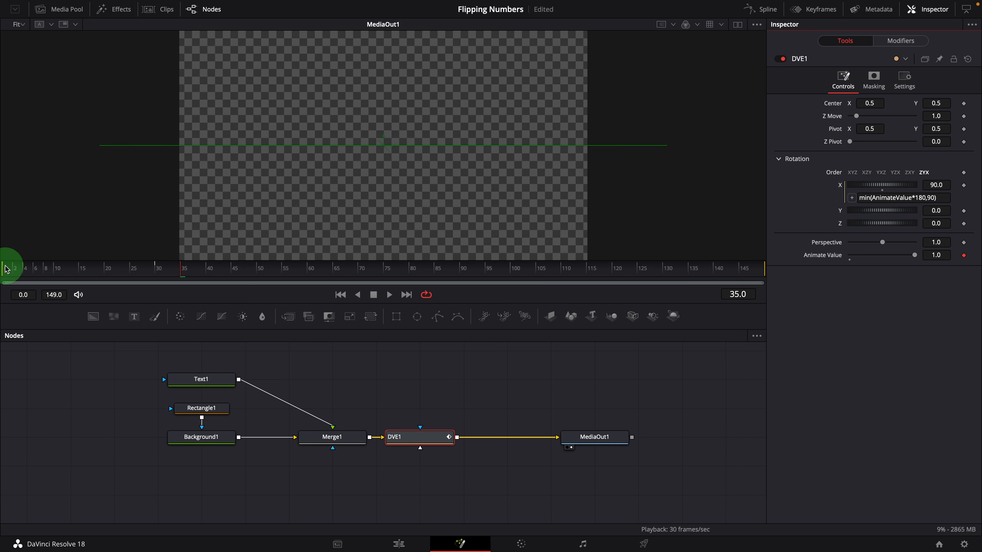
mouse_move(6, 270)
mouse_down()
mouse_move(84, 270)
mouse_move(15, 274)
mouse_up()
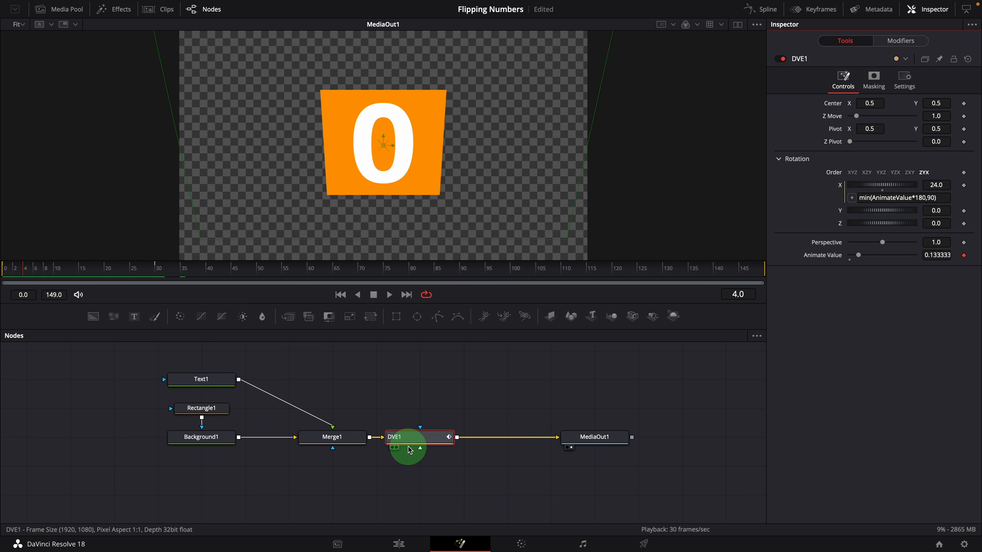
Step: Add a second Rectangle mask to DVE1 and place it above the node
click(397, 317)
click(421, 417)
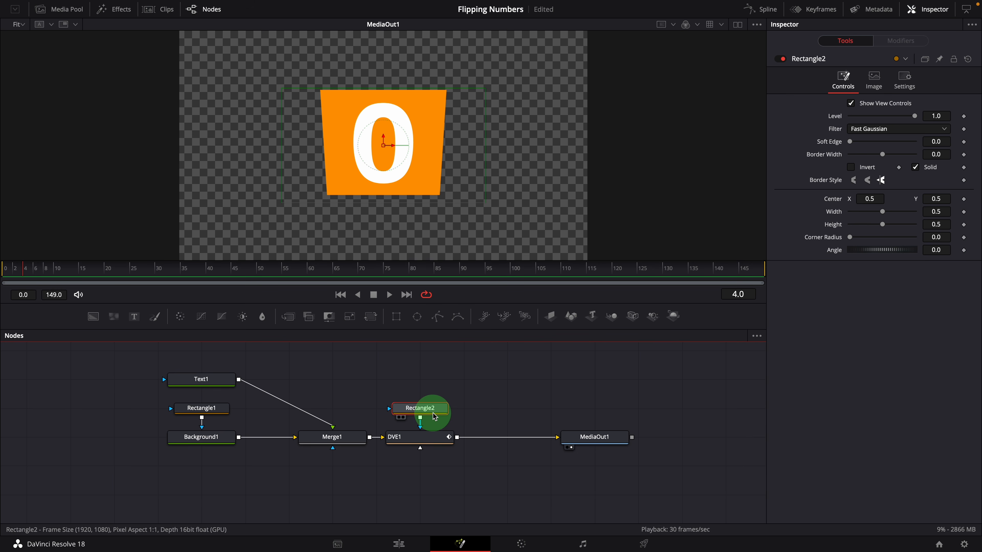
mouse_move(433, 413)
mouse_down()
mouse_move(485, 412)
mouse_move(432, 418)
mouse_up()
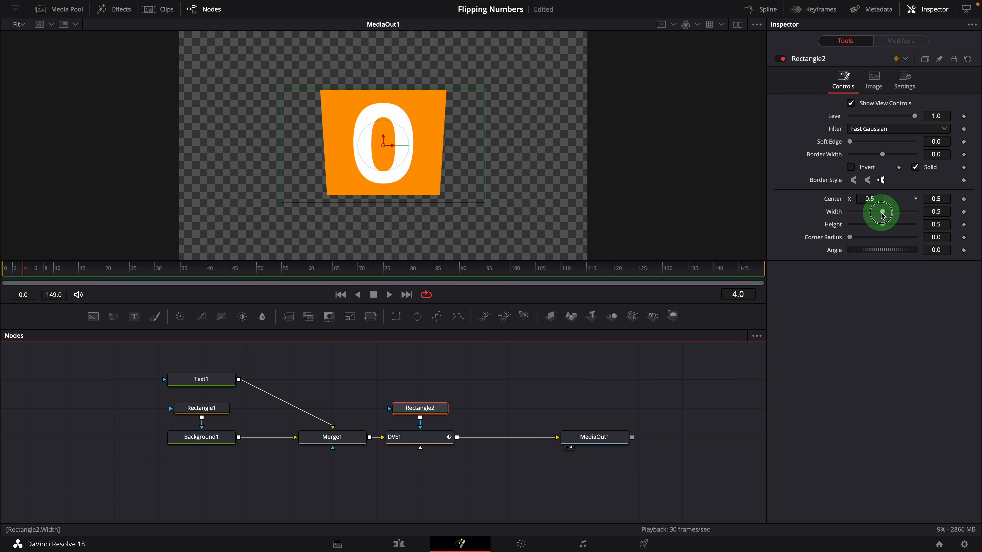
Step: Set Rectangle2's width to 1.0 and its center Y to 0.75, and scrub to frame 15 to check the masked flip
drag(883, 216, 921, 218)
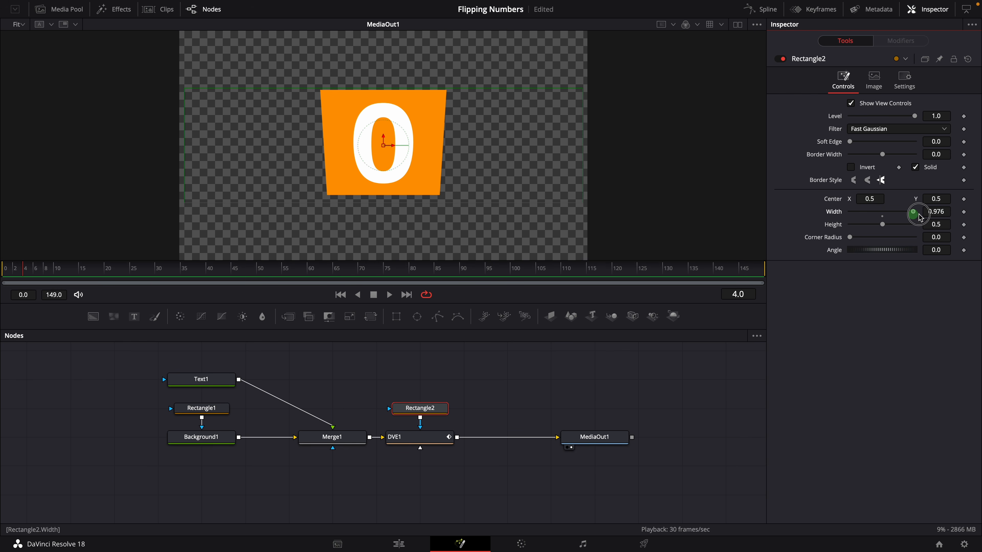
click(940, 200)
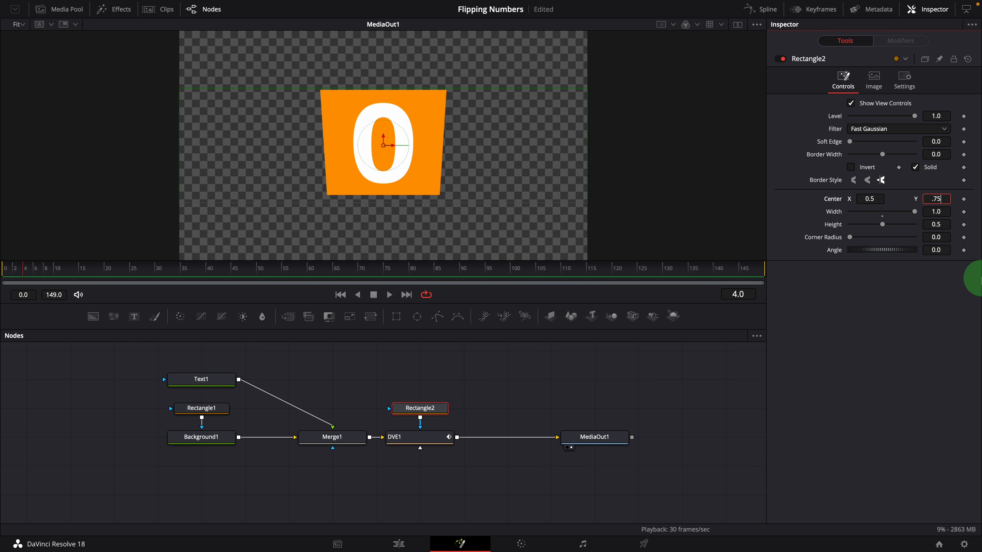
text(.75)
key(Tab)
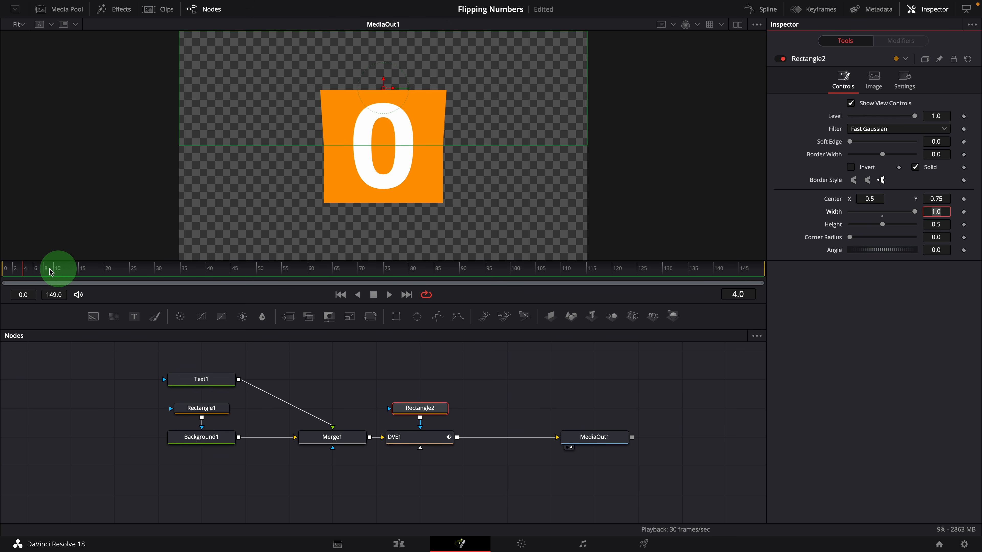
drag(19, 270, 86, 284)
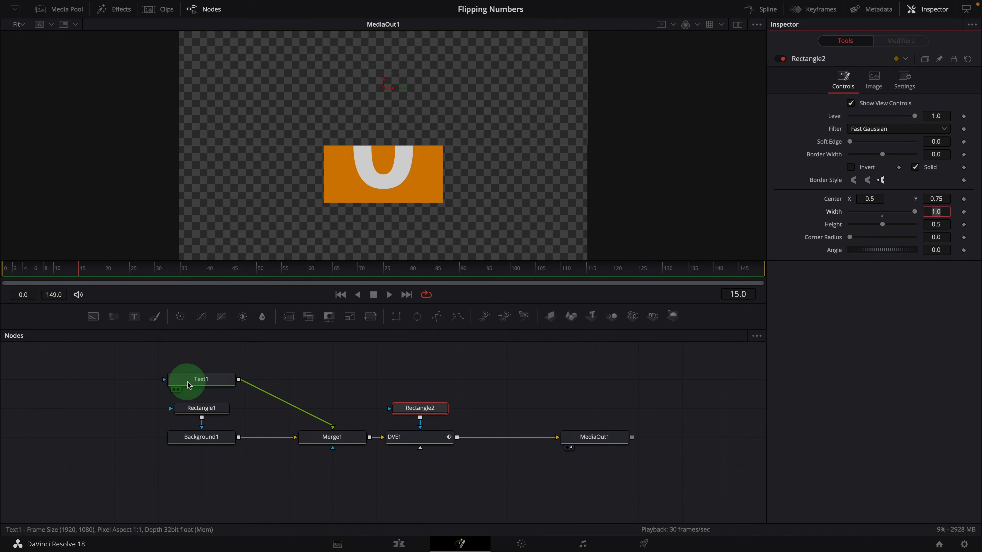
Step: Copy the Text1 node and paste it as an instance below Background1
click(189, 386)
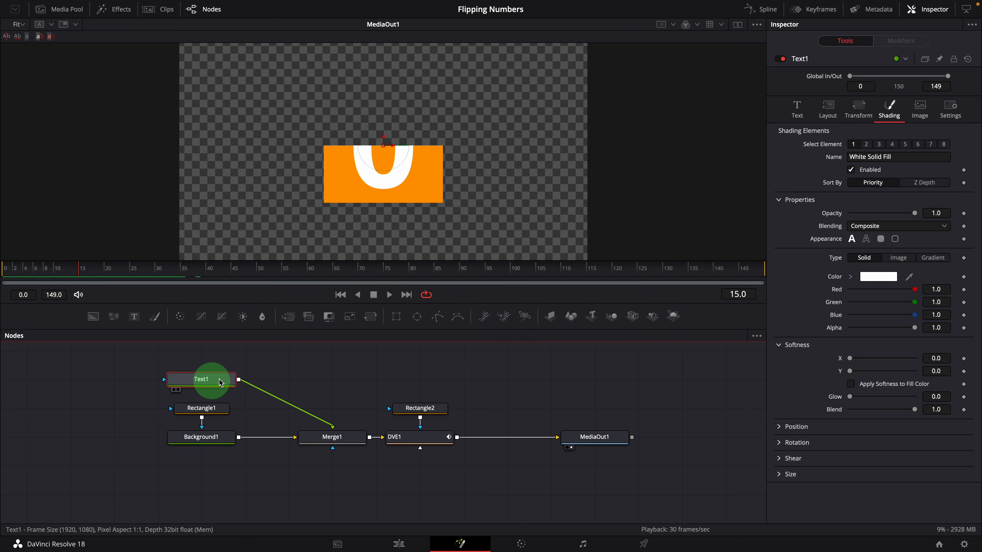
right_click(208, 378)
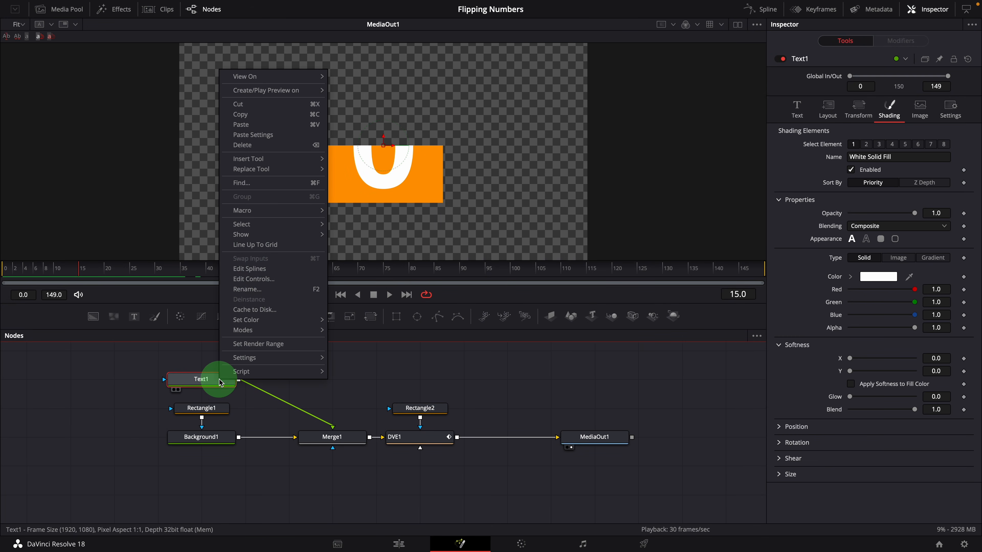
click(256, 117)
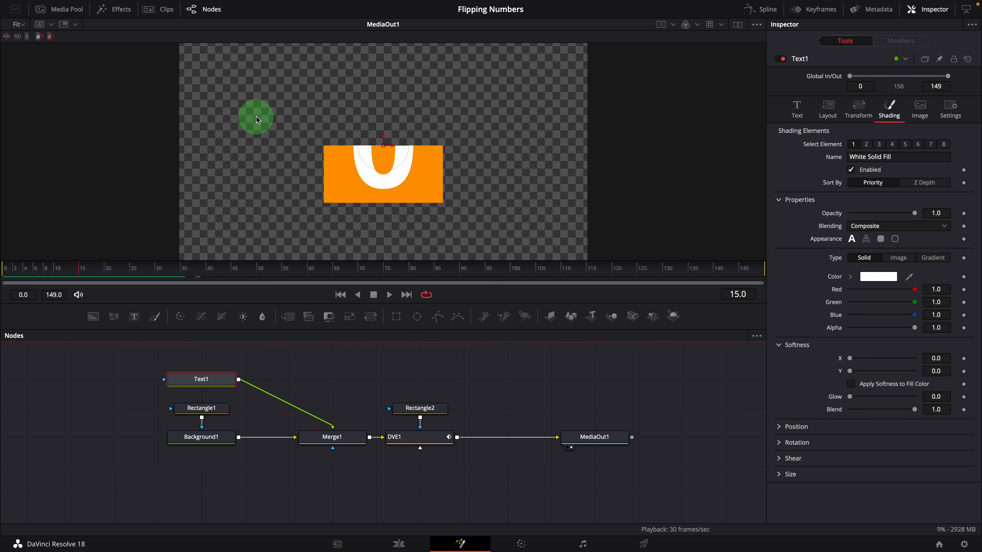
click(193, 467)
right_click(193, 469)
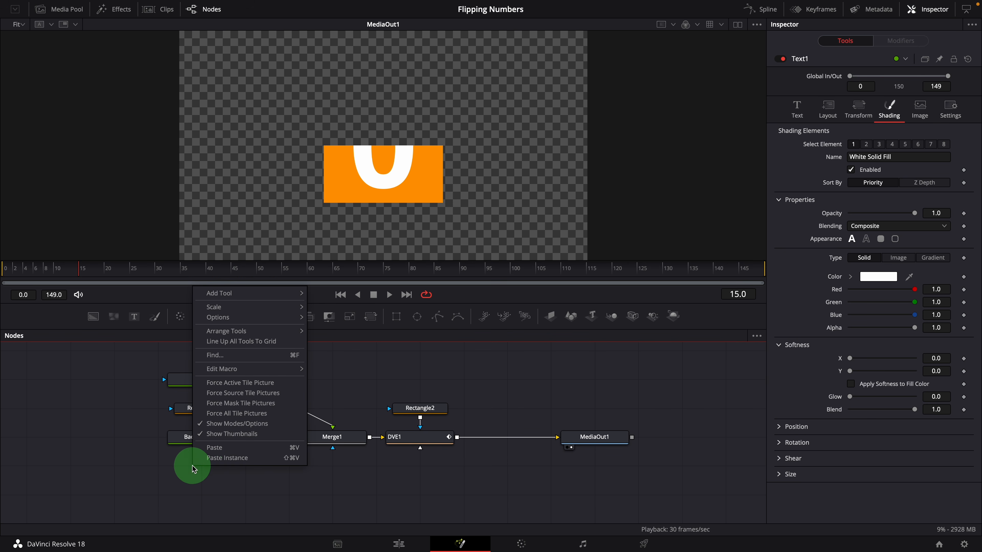
click(215, 461)
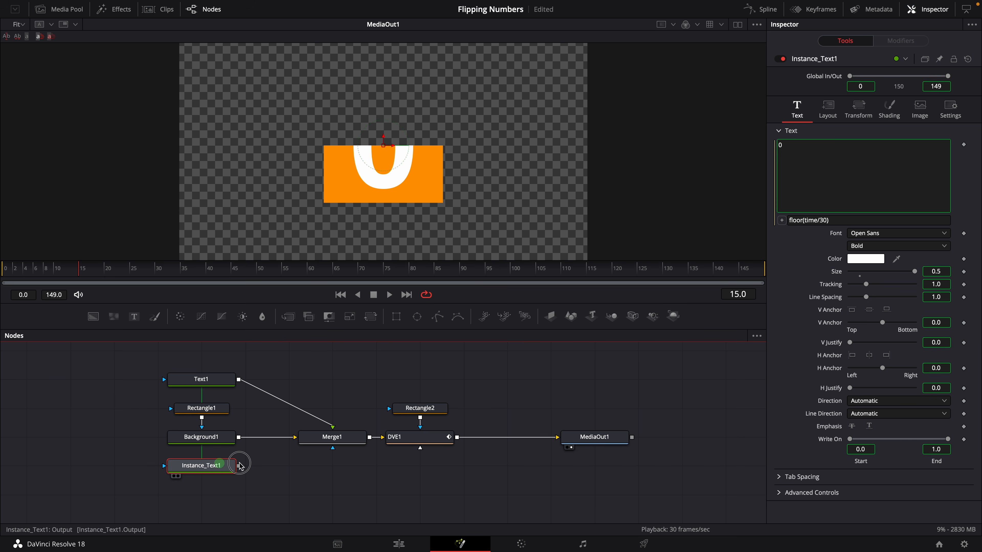
Step: Deinstance the text field of the instanced text node and change its expression to floor(time/30)+1
click(204, 465)
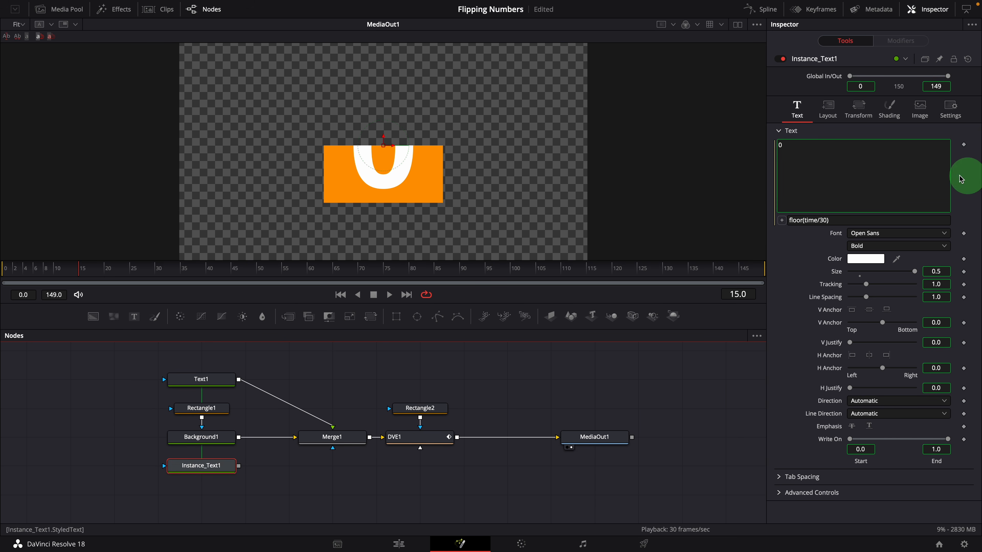
right_click(796, 175)
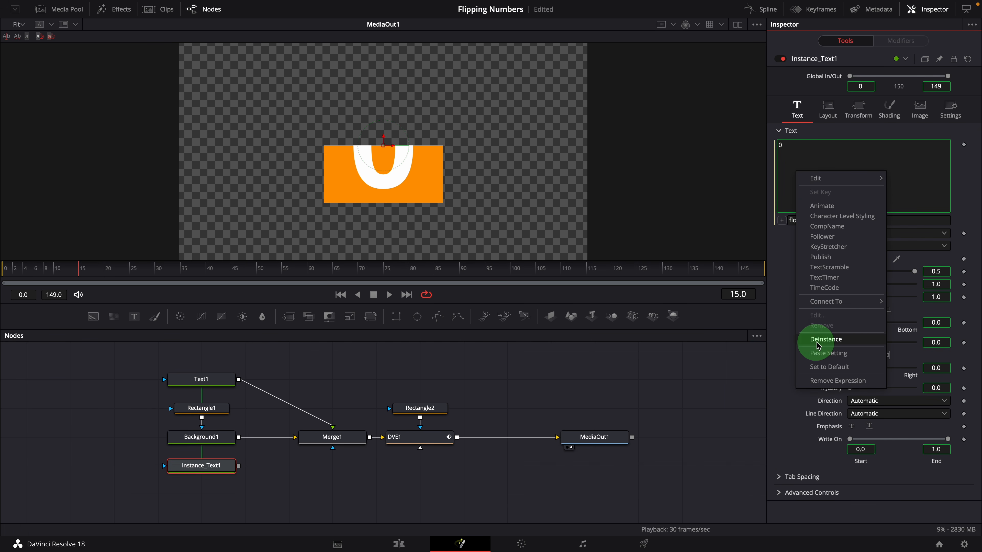
click(825, 339)
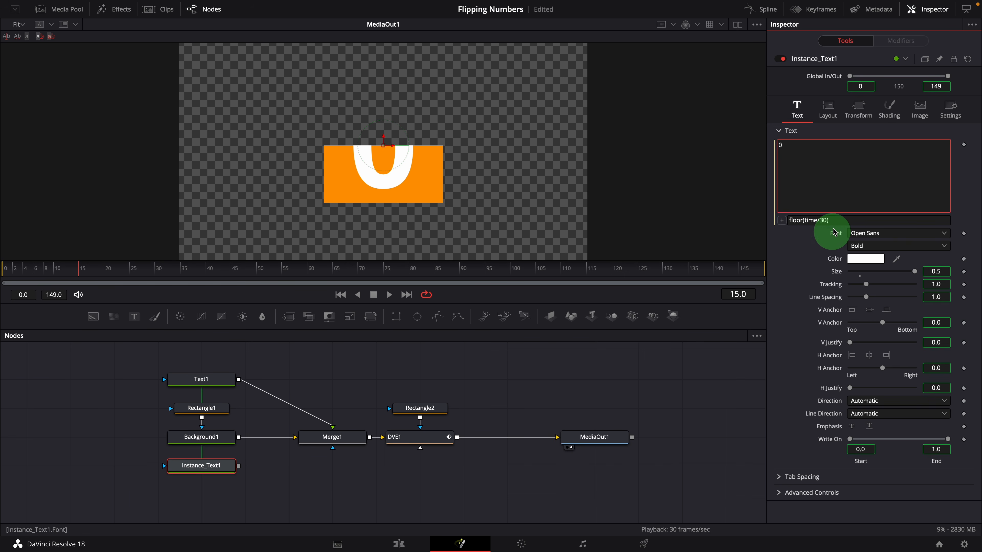
click(838, 222)
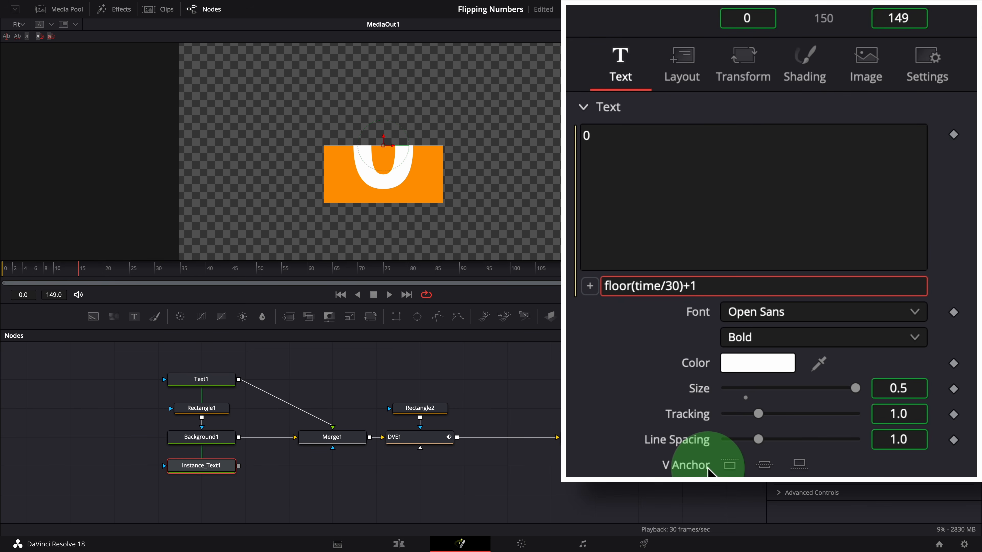
key(Return)
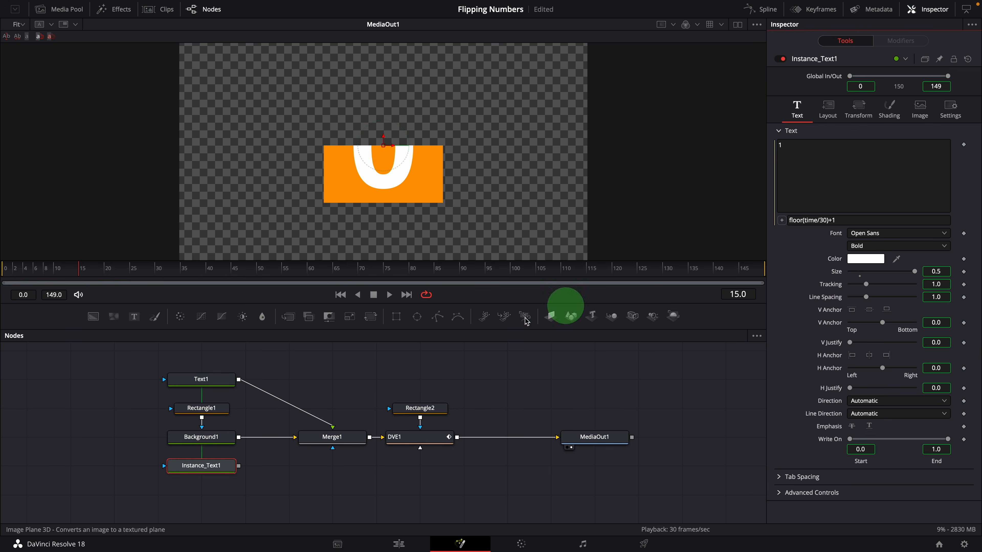
Step: Merge Background1 with Instance_Text1 in a new Merge node and swap its inputs so the number lies over the background
click(195, 466)
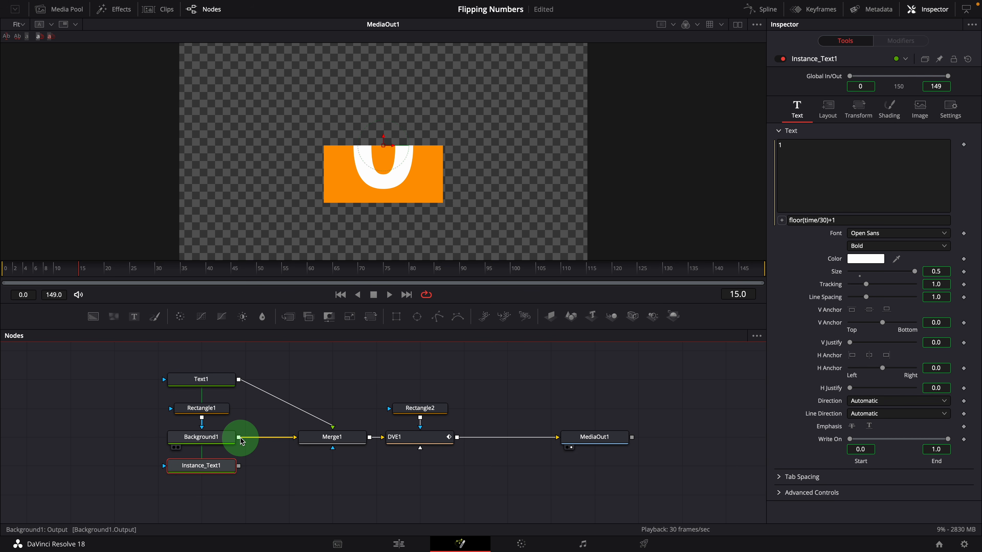
drag(241, 441, 321, 468)
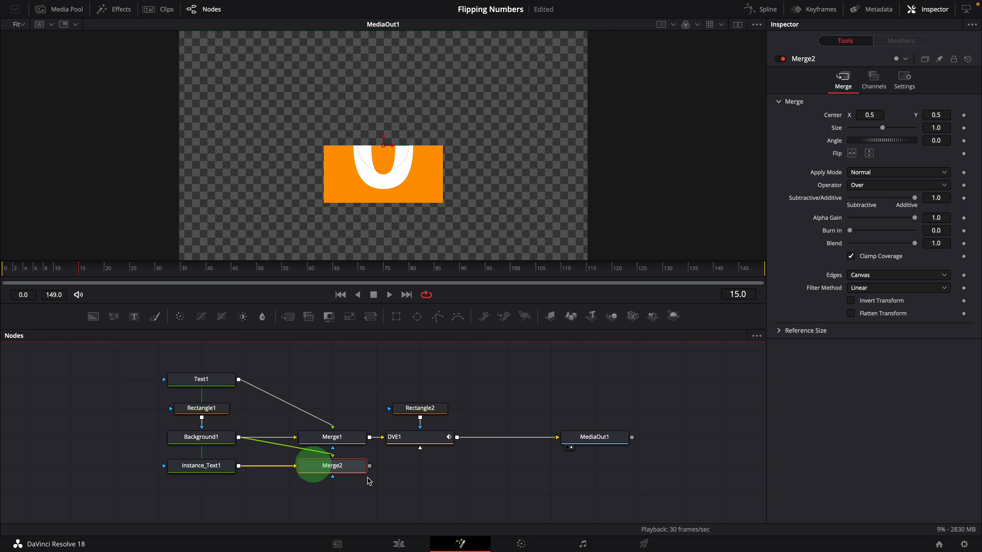
right_click(331, 467)
click(432, 387)
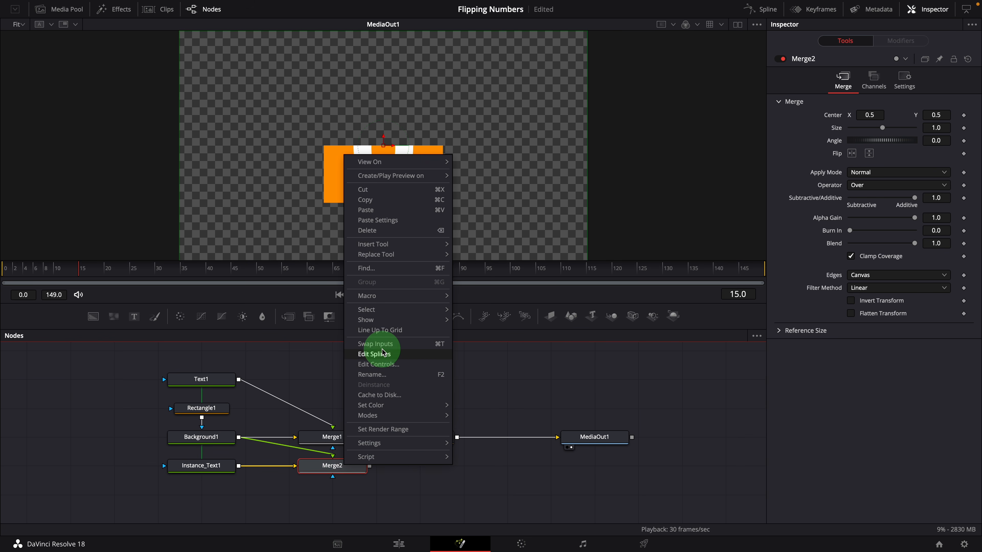
click(412, 348)
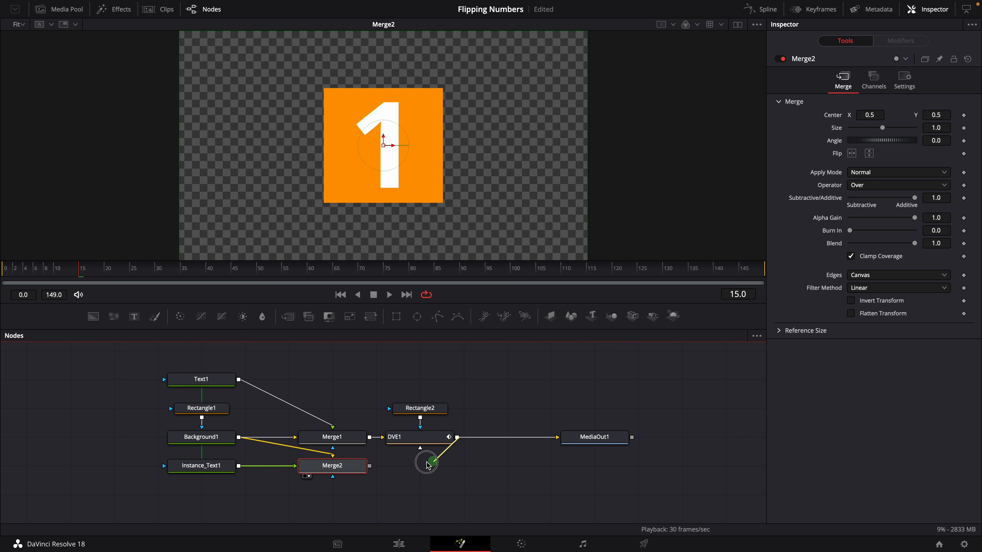
Step: Merge DVE1 over Merge2 in a new Merge node feeding MediaOut1, and scrub past frame 30 to check the flip
drag(370, 467, 592, 180)
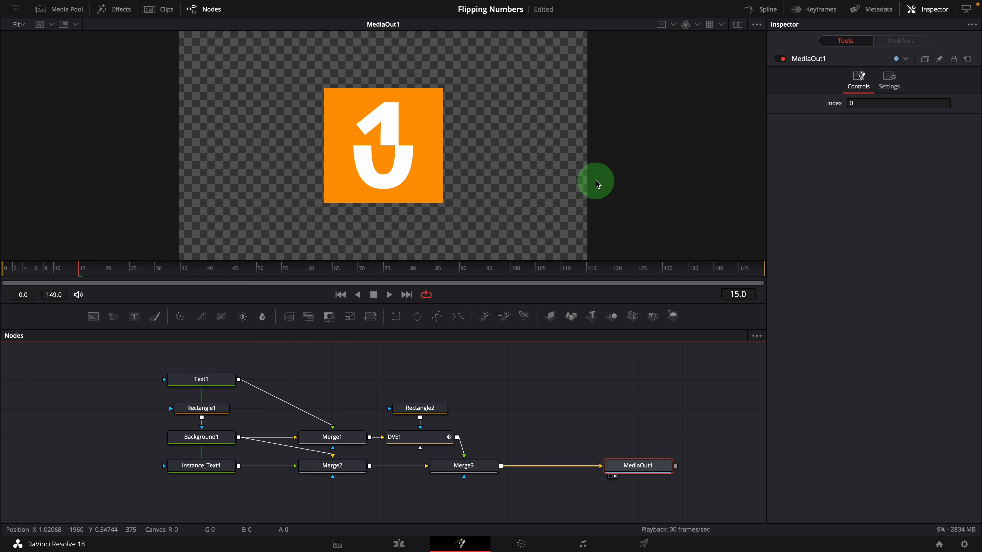
click(17, 270)
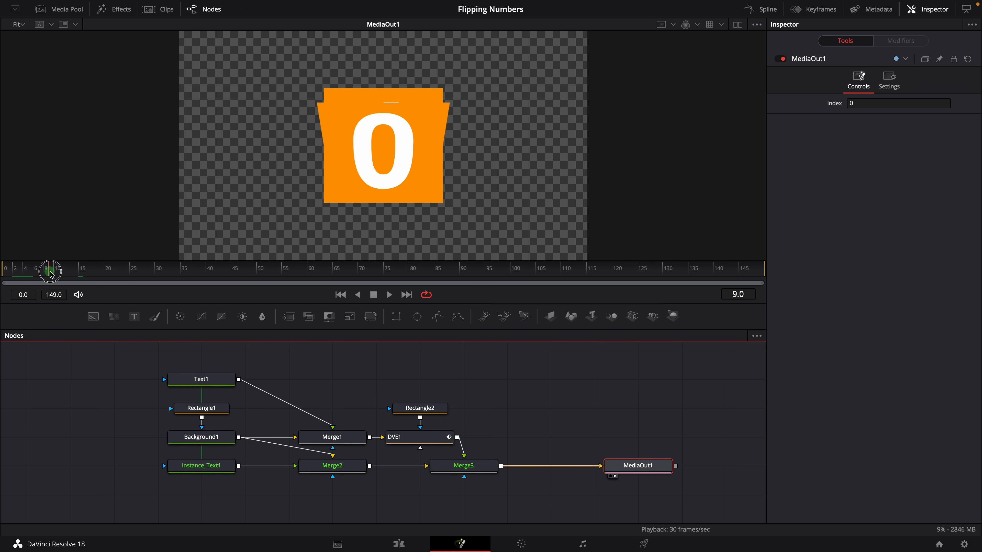
drag(51, 274, 163, 282)
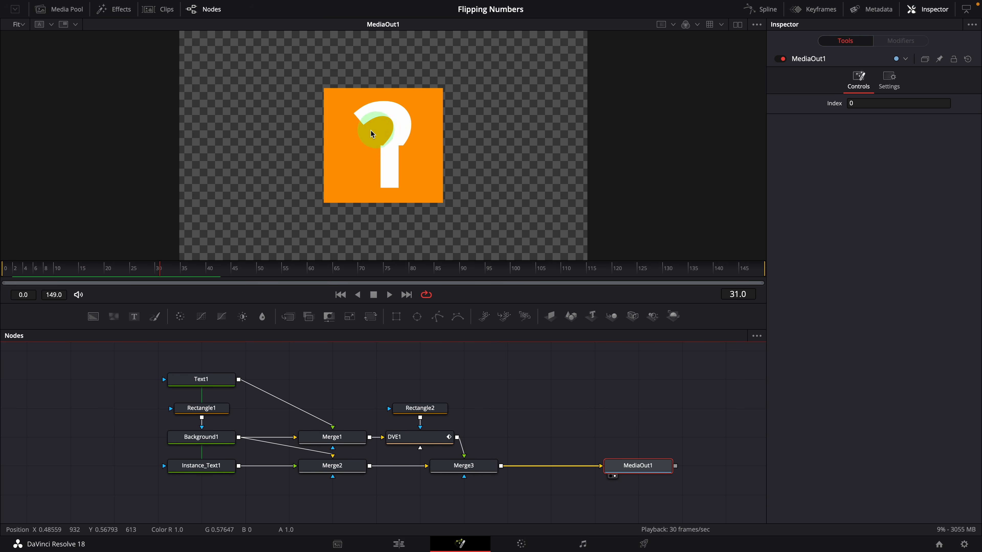
Step: Add a second DVE node below Merge3, feed it from Merge2 and show it in the viewer
click(415, 494)
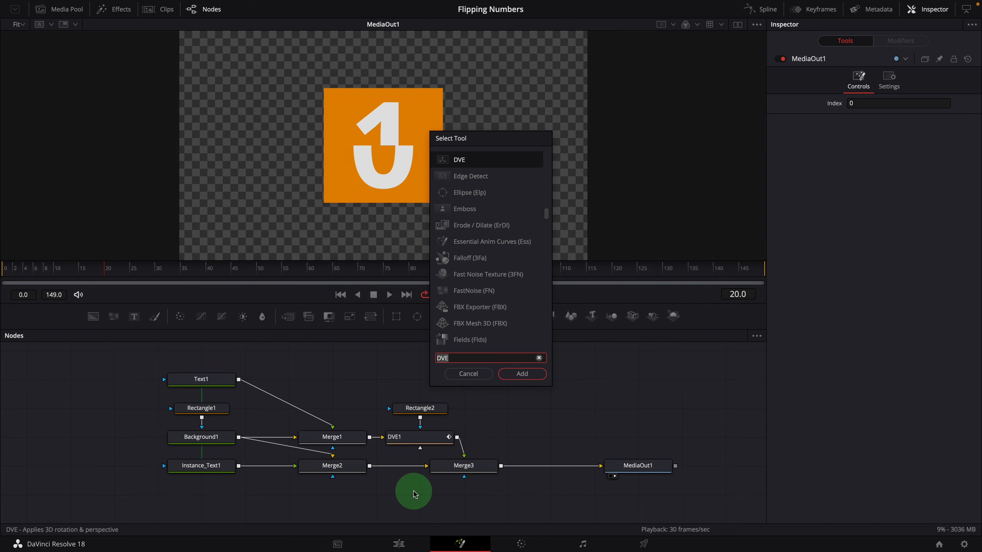
click(526, 380)
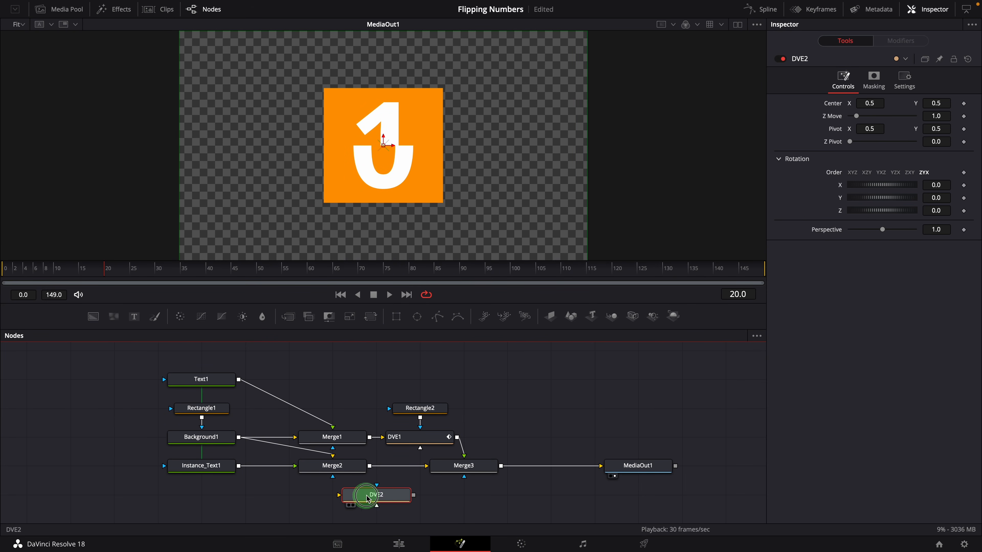
drag(367, 499, 452, 499)
click(367, 473)
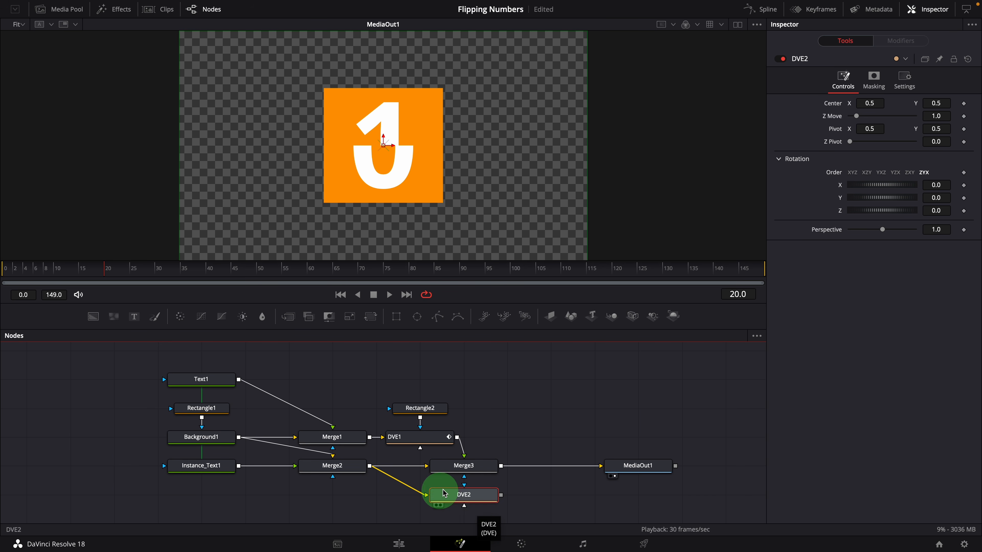
drag(464, 502, 447, 237)
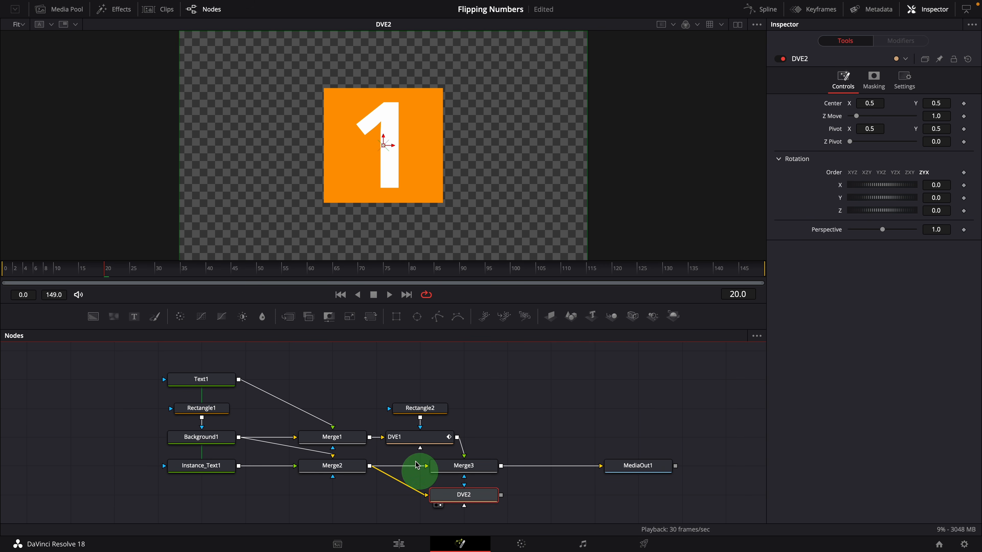
Step: Add a Rectangle mask to DVE2 and rearrange the nodes so the mask sits between Merge3 and DVE2
scroll(416, 467, down, 2)
click(396, 316)
drag(521, 490, 487, 465)
drag(489, 419, 490, 446)
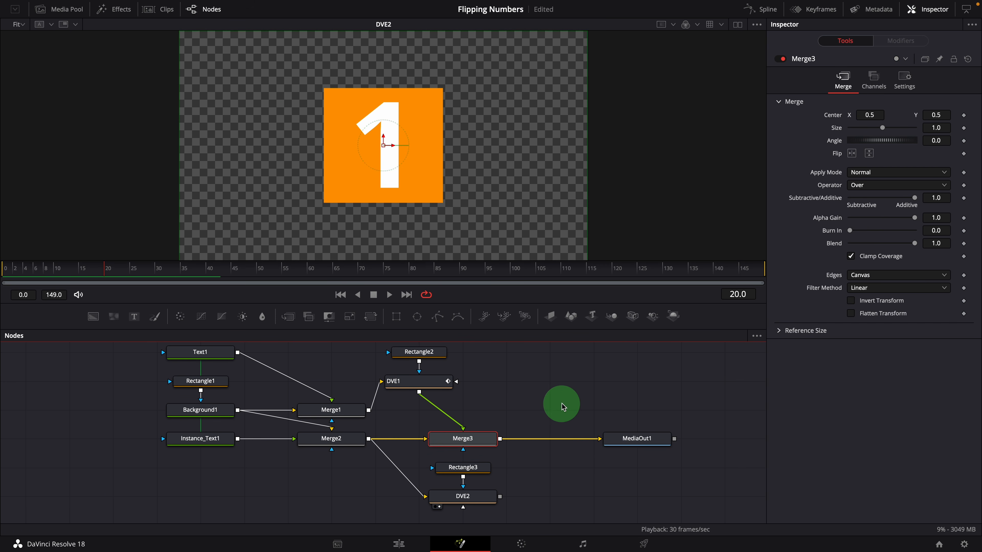
Step: Set Rectangle3's width to 1.0 and its center Y to 0.25
click(468, 467)
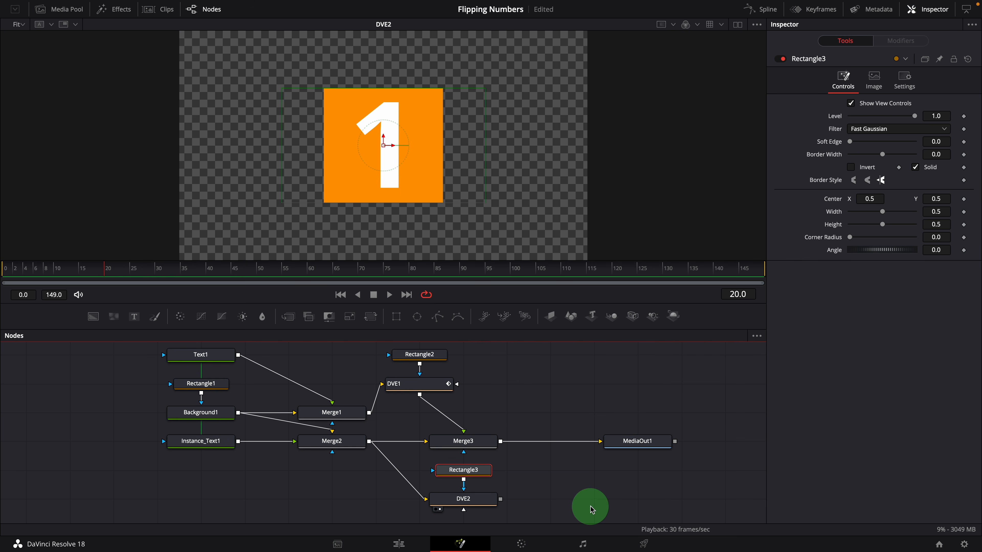
drag(874, 212, 957, 225)
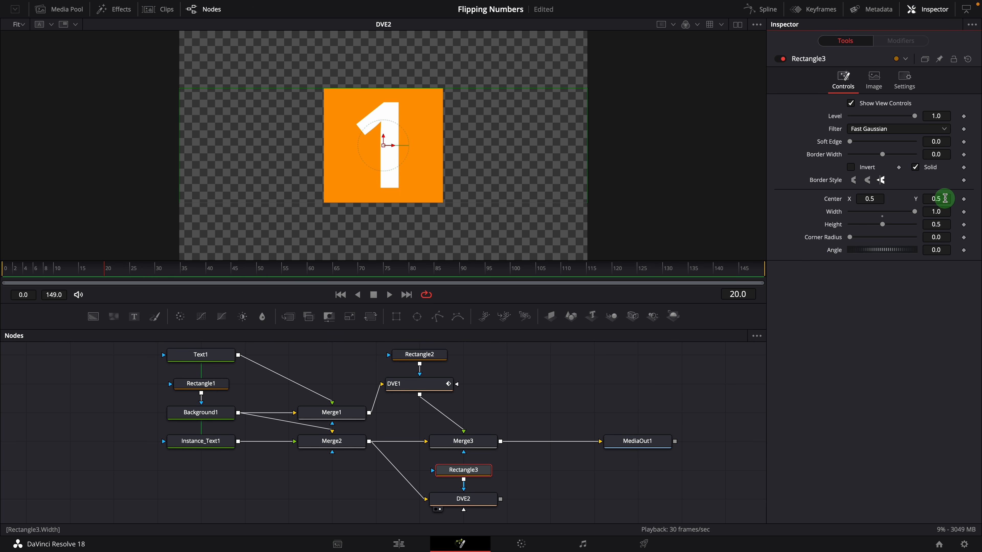
key(Tab)
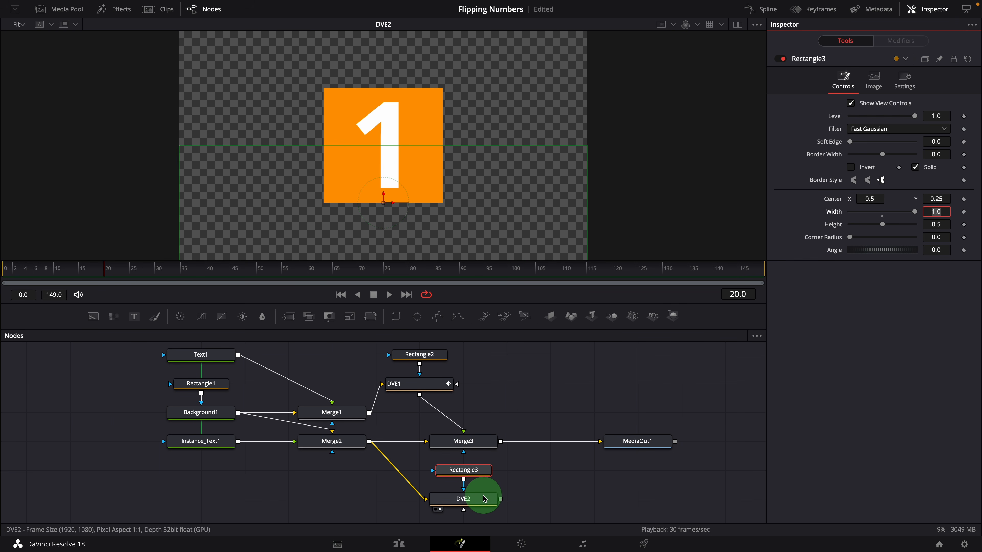
Step: Drive DVE2's X rotation with the expression max(DVE1.AnimateValue*180-180, -90) and scrub the first 30 frames to check it
click(471, 502)
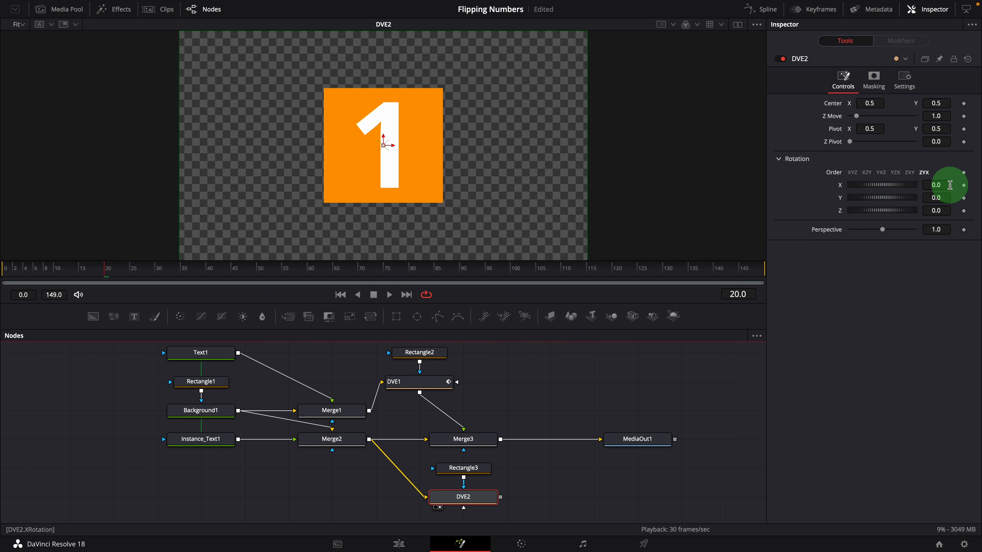
key(Return)
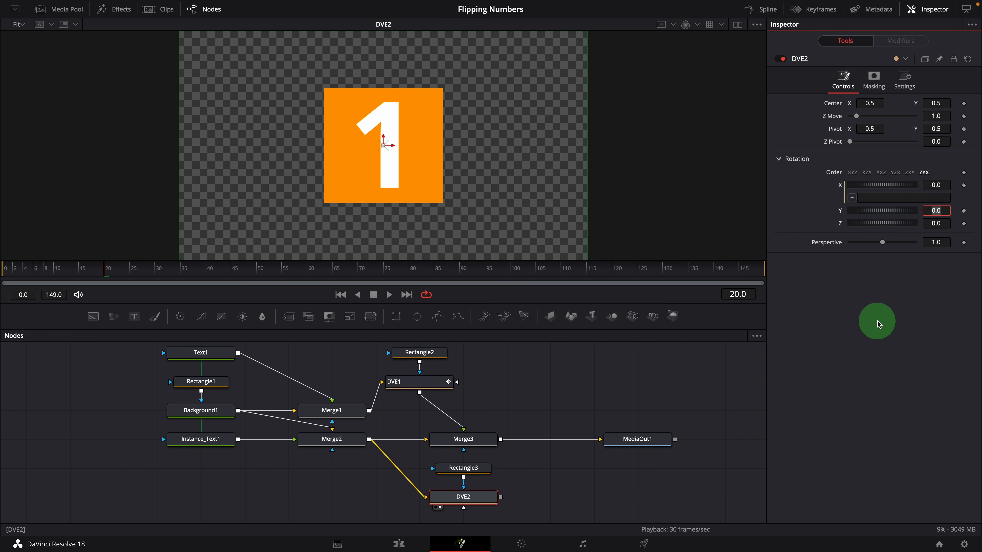
click(874, 198)
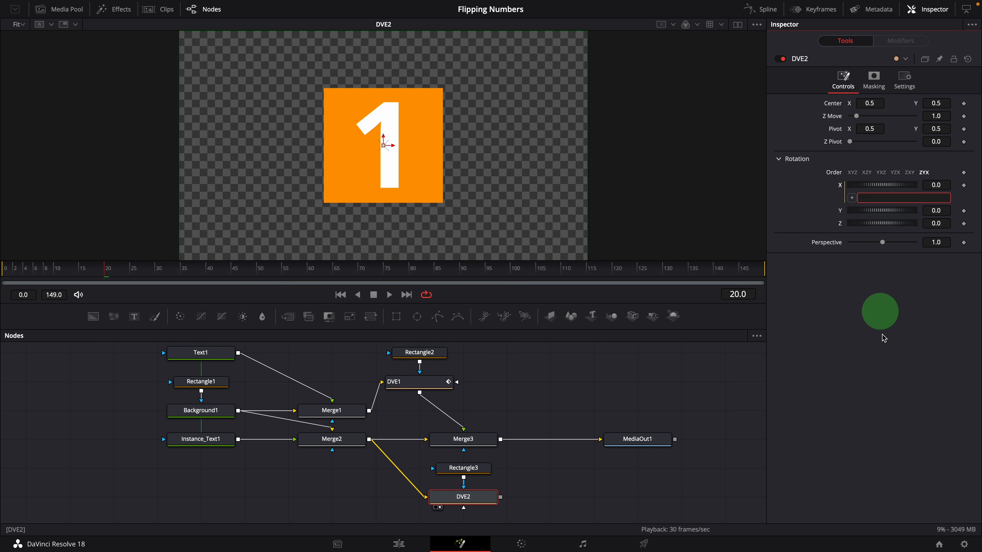
text(ma)
text(x(DVE))
key(Left)
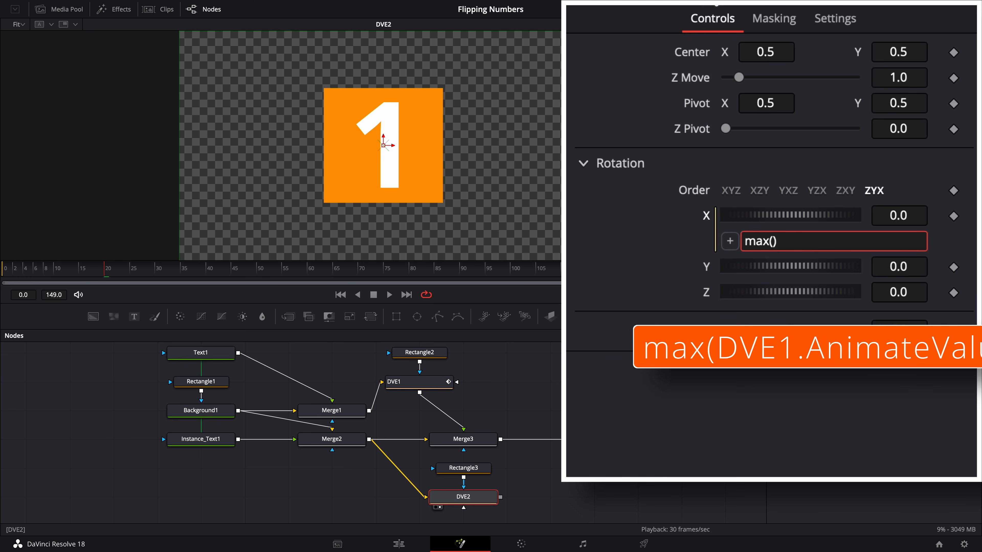
text(DVE1.AnimateValue*180-180)
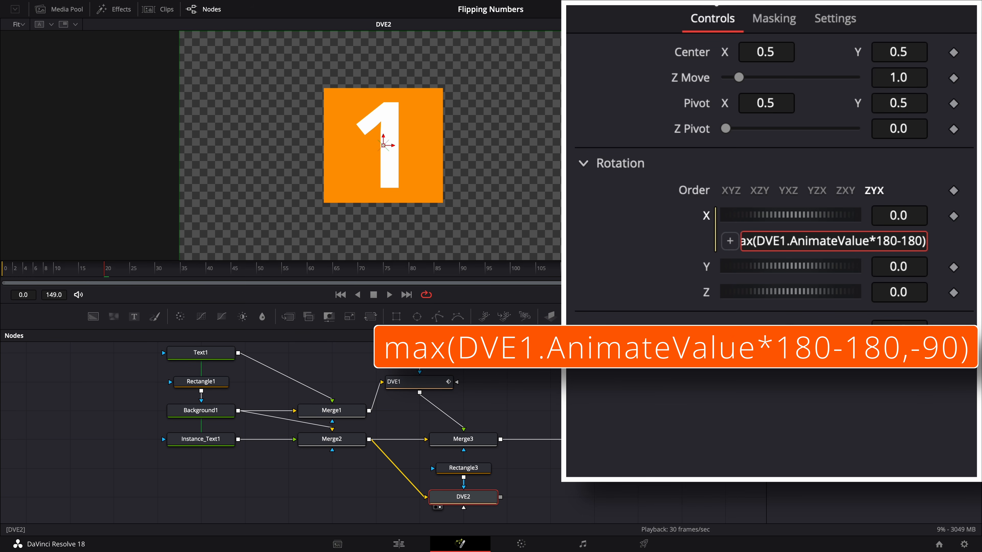
text(90)
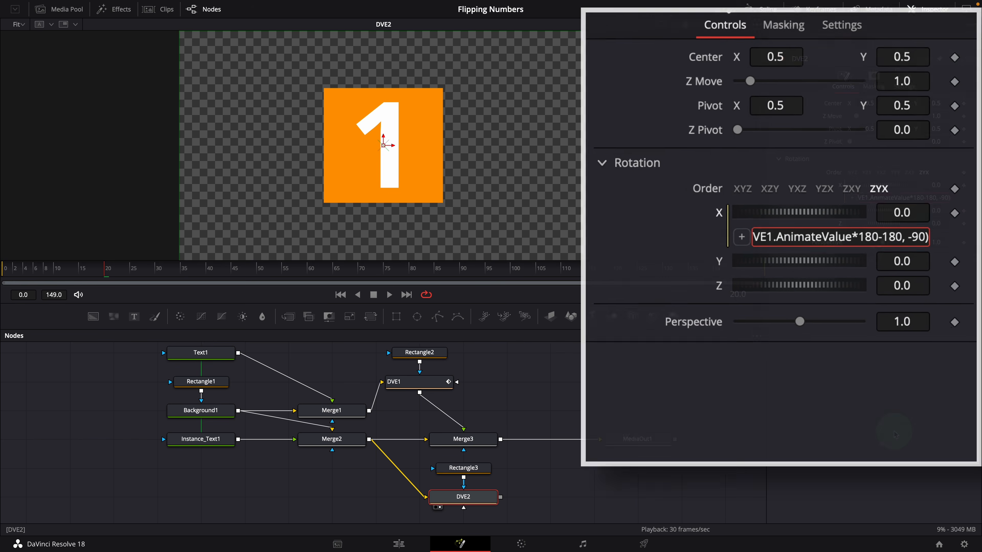
key(Return)
click(24, 273)
drag(29, 273, 170, 288)
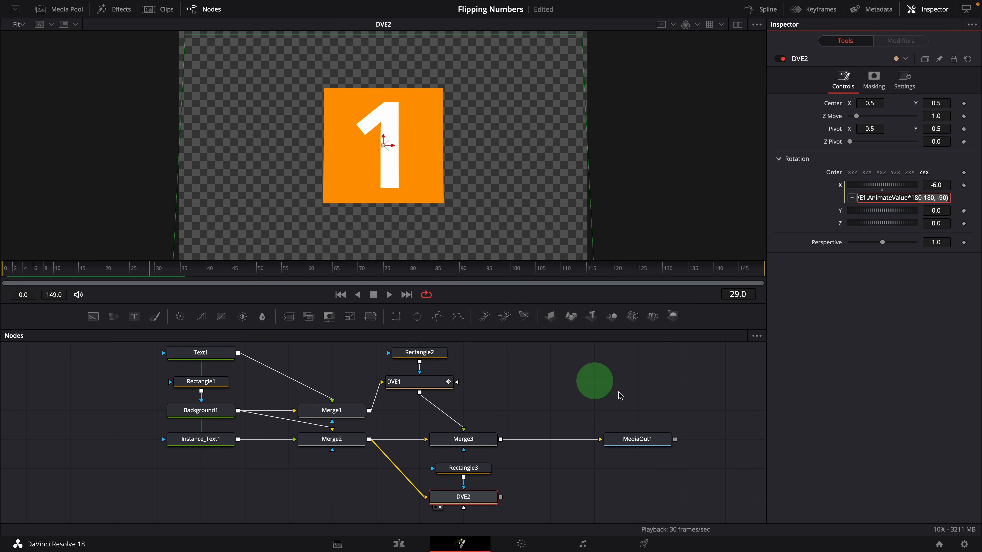
Step: Merge DVE2 over Merge3 in a new Merge node before MediaOut1, space the nodes out, and scrub MediaOut1's output in the viewer
drag(501, 501, 500, 439)
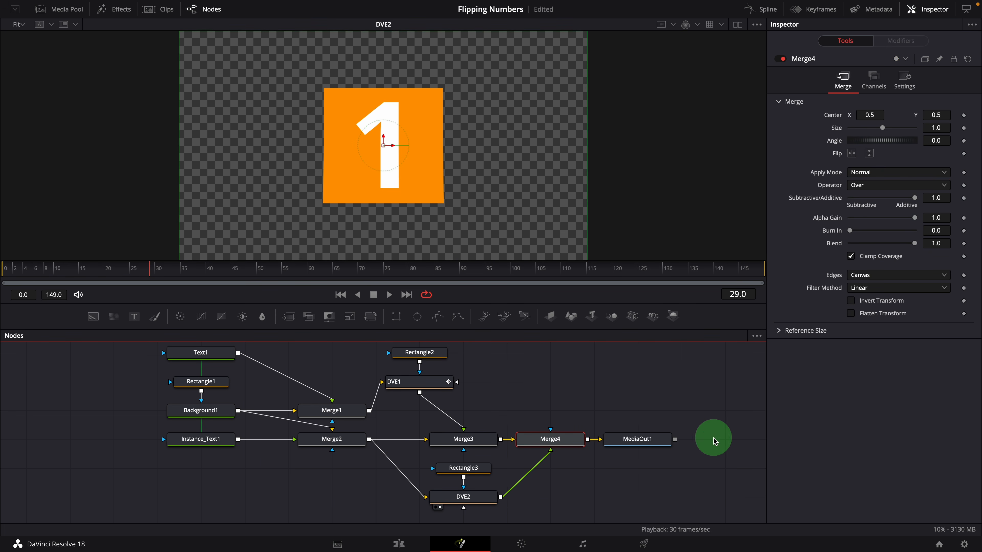
drag(610, 439, 653, 438)
drag(523, 439, 567, 439)
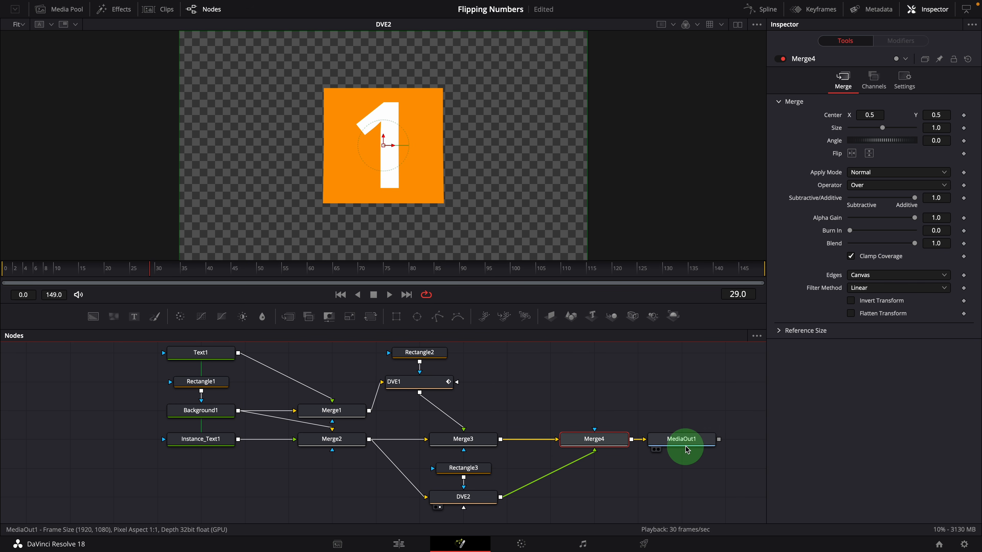
drag(592, 294, 528, 225)
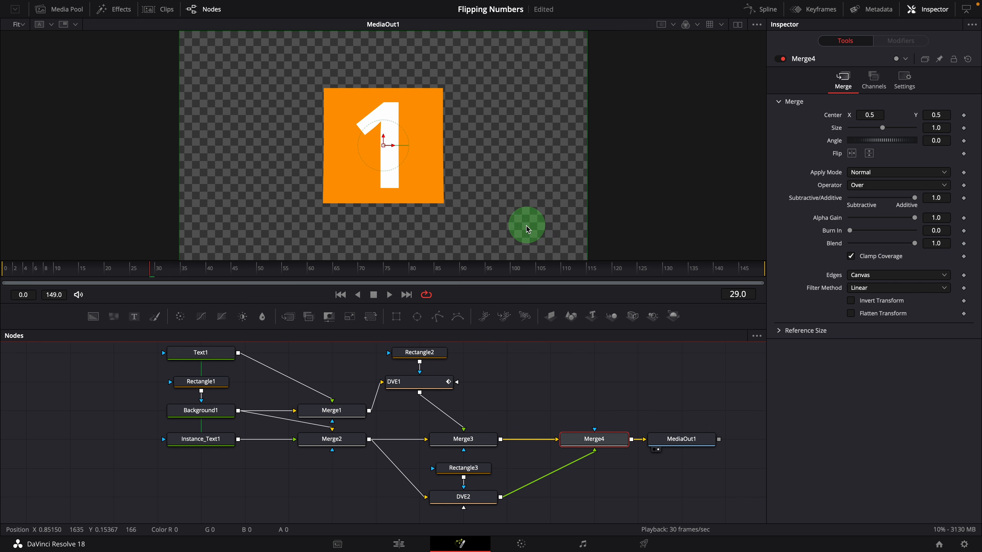
click(9, 275)
mouse_move(53, 276)
mouse_down()
mouse_move(103, 277)
mouse_move(64, 274)
mouse_up()
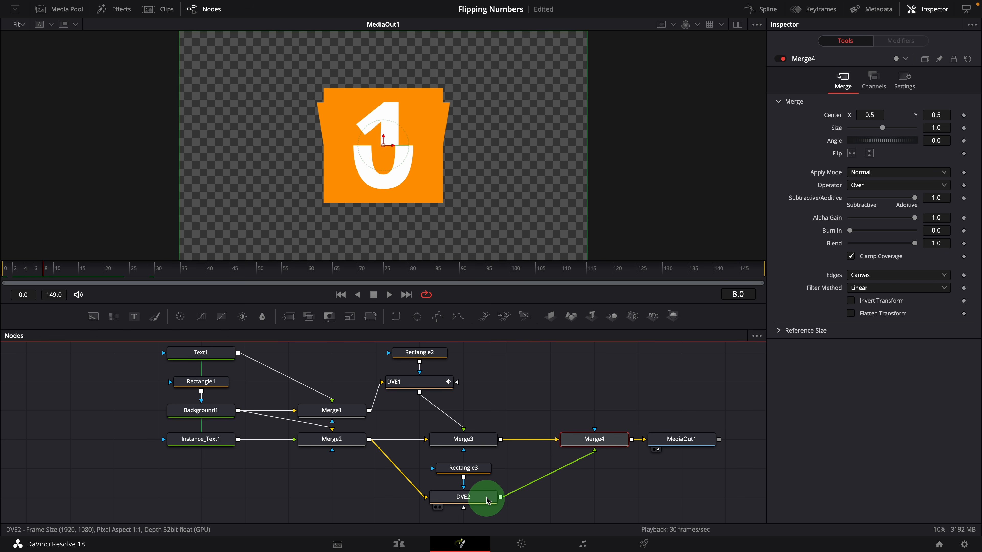
Step: Connect Rectangle3 as the effect mask of Merge4 as well and scrub the opening frames to check the flip
click(465, 478)
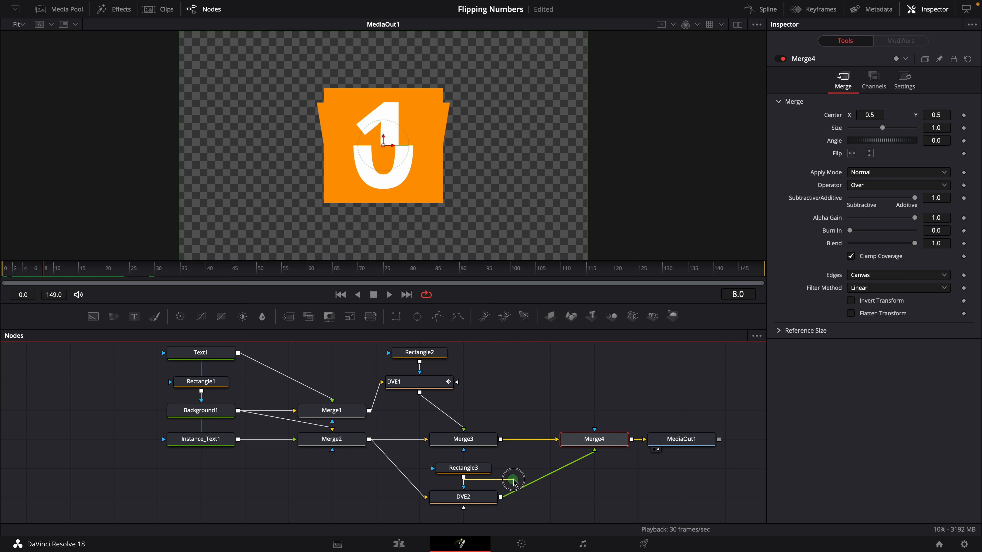
drag(570, 460, 592, 438)
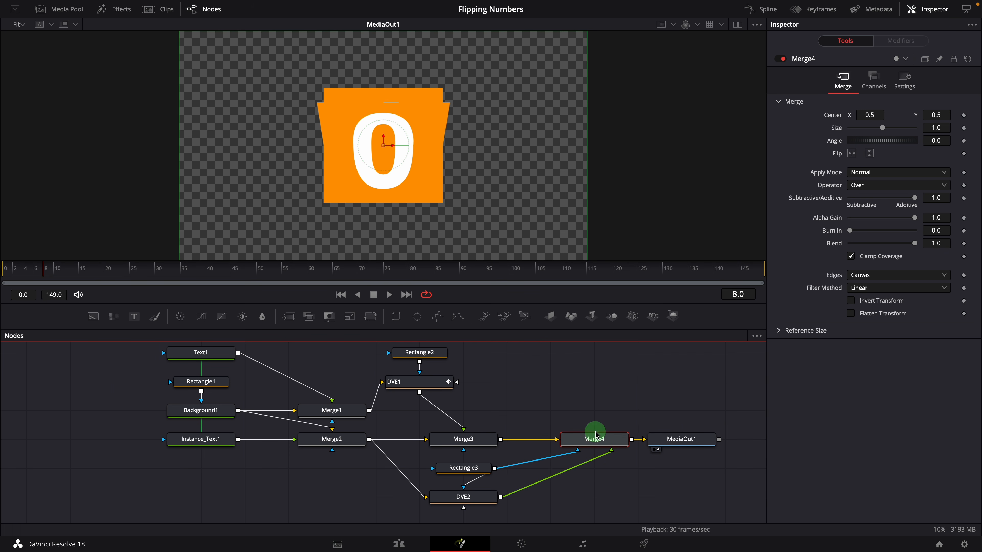
click(15, 269)
mouse_move(49, 272)
mouse_down()
mouse_move(138, 271)
mouse_move(69, 279)
mouse_move(123, 282)
mouse_move(27, 285)
mouse_move(48, 278)
mouse_up()
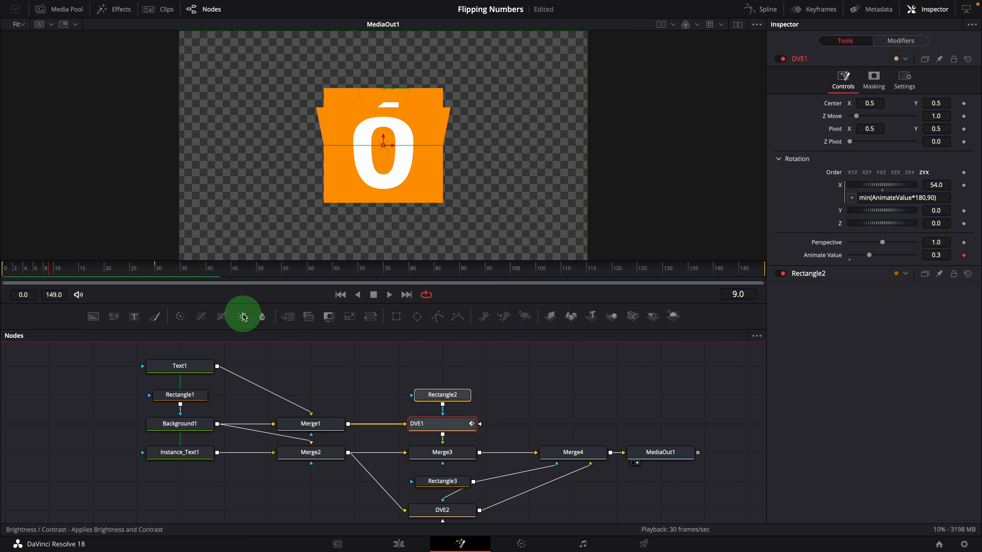
Step: Insert a Brightness/Contrast node between Merge1 and DVE1, shifting DVE1 and Rectangle2 along to make room
drag(245, 320, 382, 425)
drag(426, 399, 511, 400)
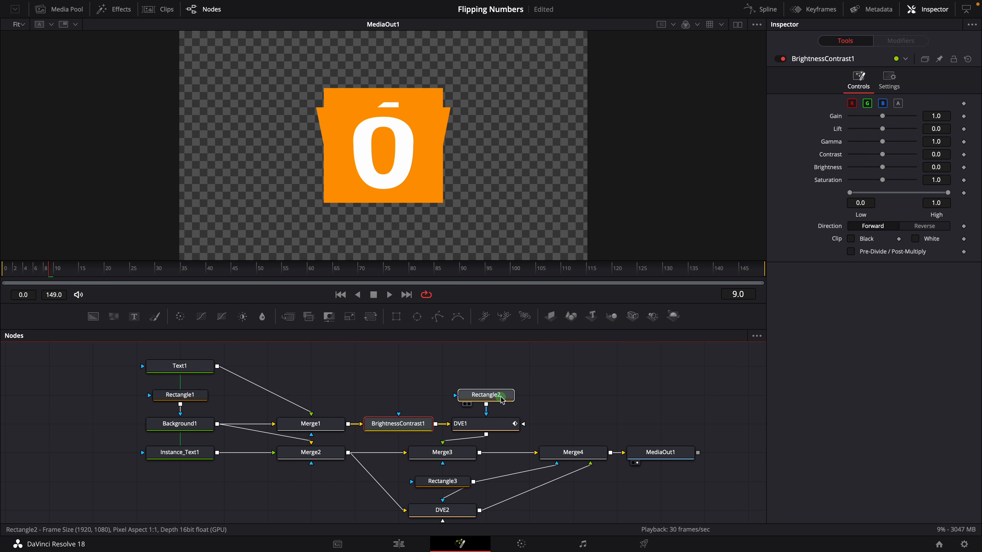
click(568, 395)
Step: Drive BrightnessContrast1's Gain with the expression 1-DVE1.AnimateValue and scrub the timeline to check the shading during the flip
right_click(836, 116)
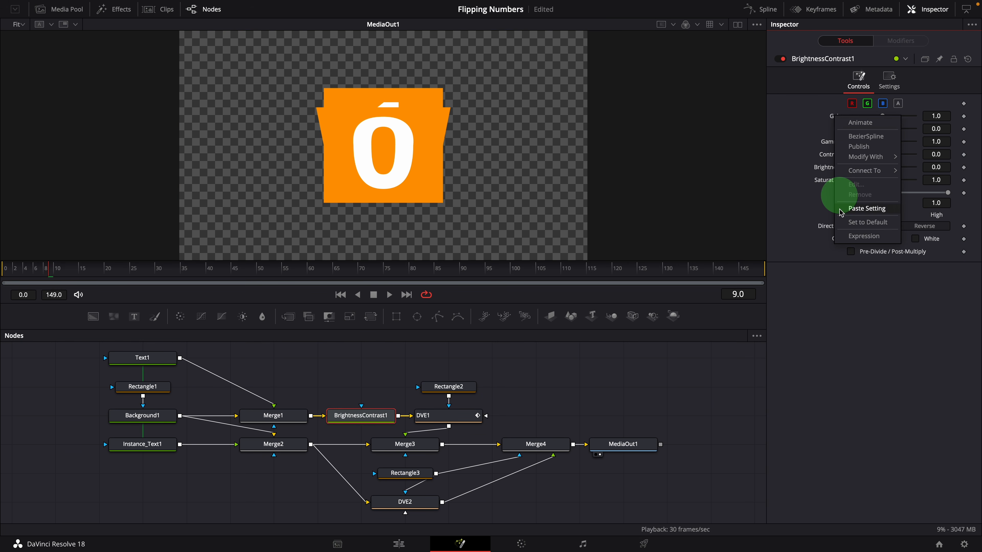
click(852, 242)
text(1-)
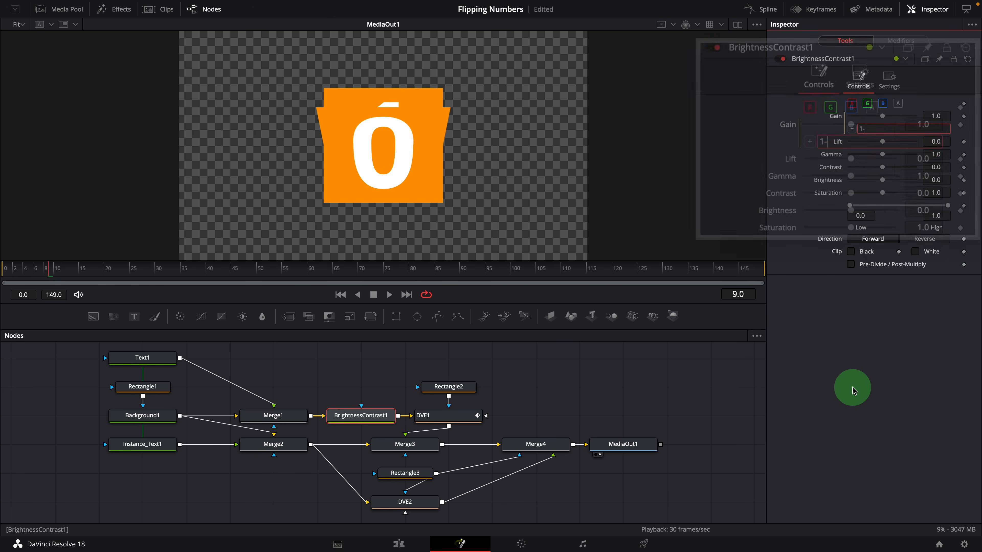
text(DVE1.AnimateValue)
key(Tab)
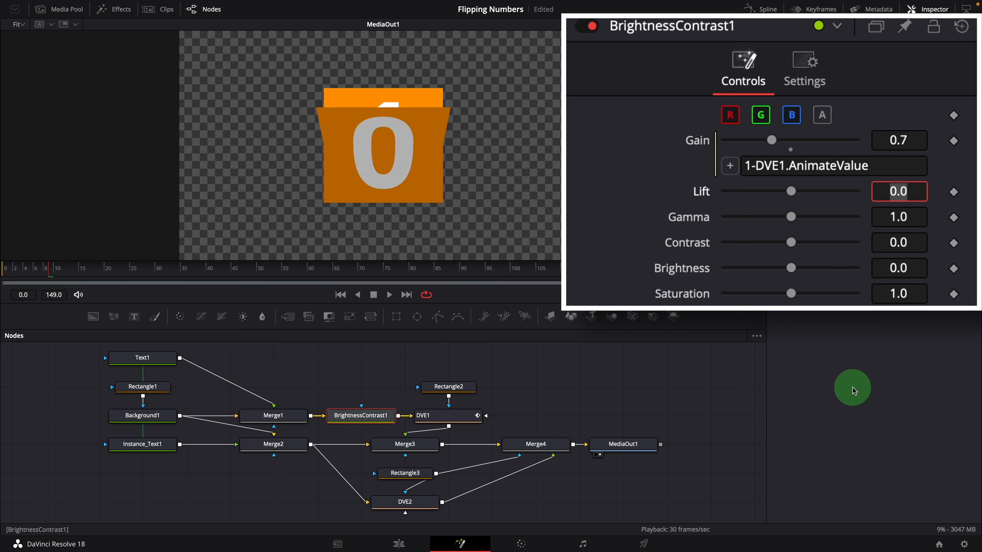
drag(14, 271, 105, 280)
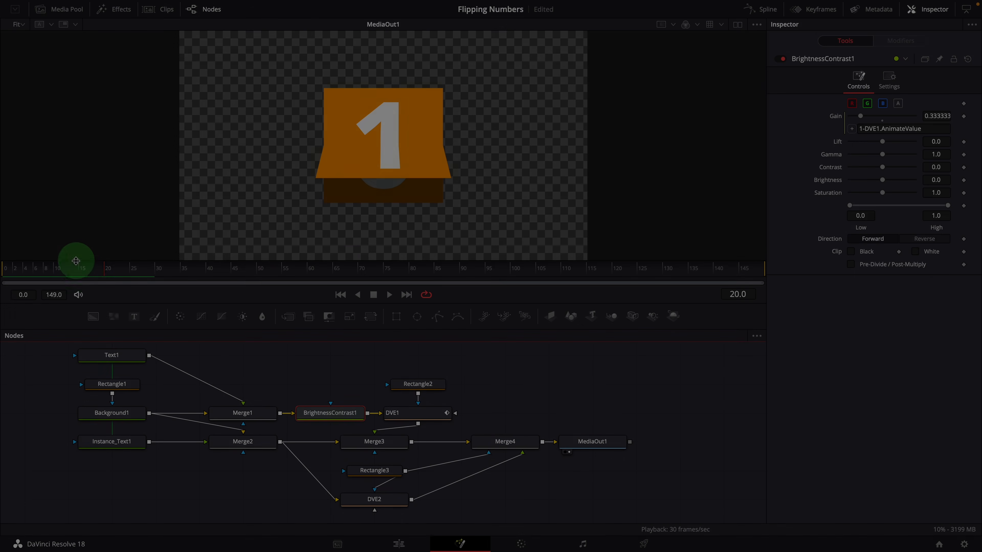
drag(76, 261, 238, 284)
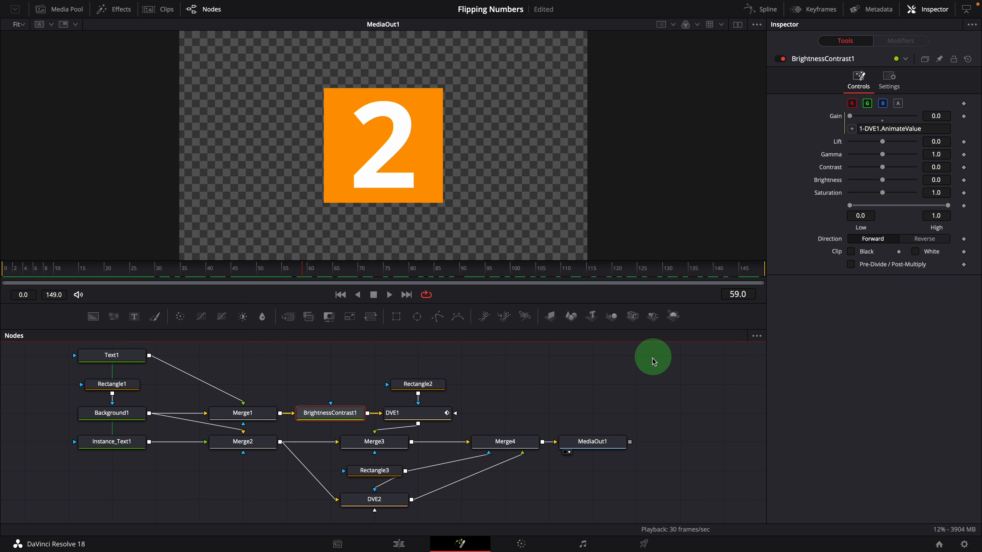
Step: Open the Spline editor at full width, limit it to the selected DVE1, and fit the Animate Value input curve in view
click(417, 411)
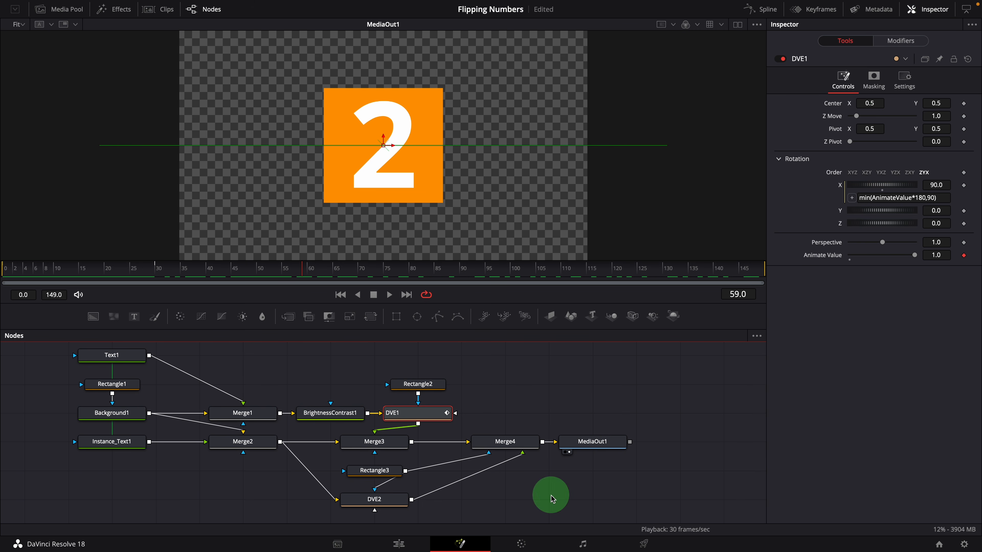
click(761, 8)
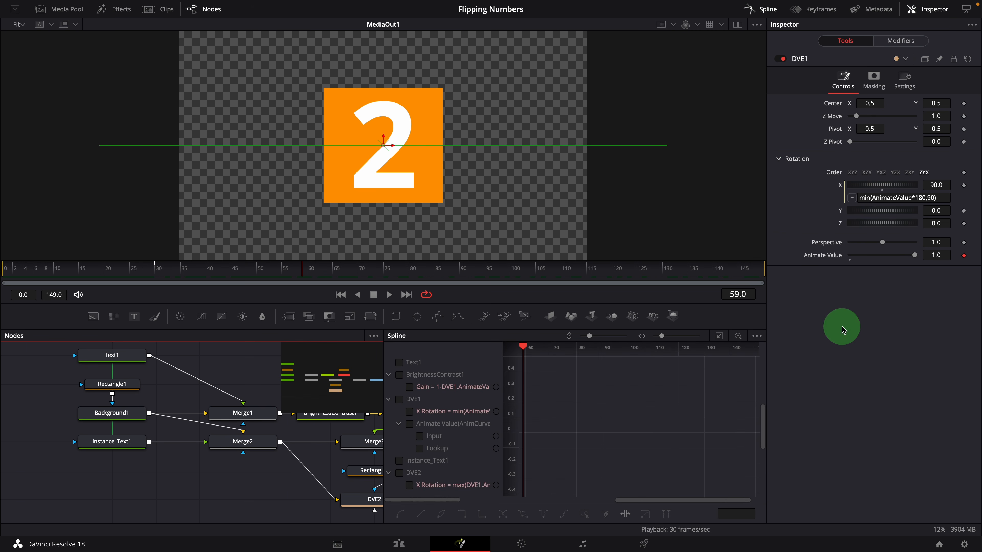
click(966, 9)
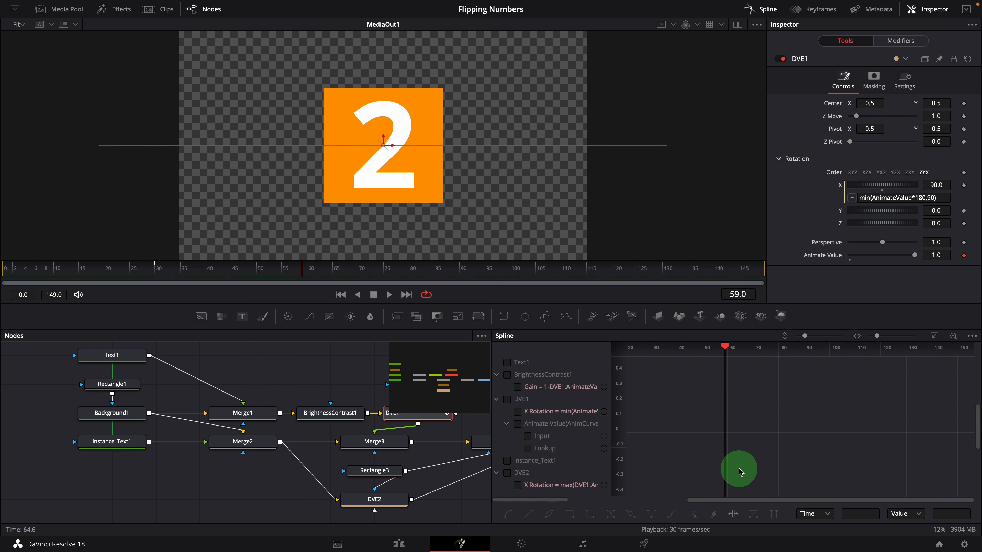
click(972, 335)
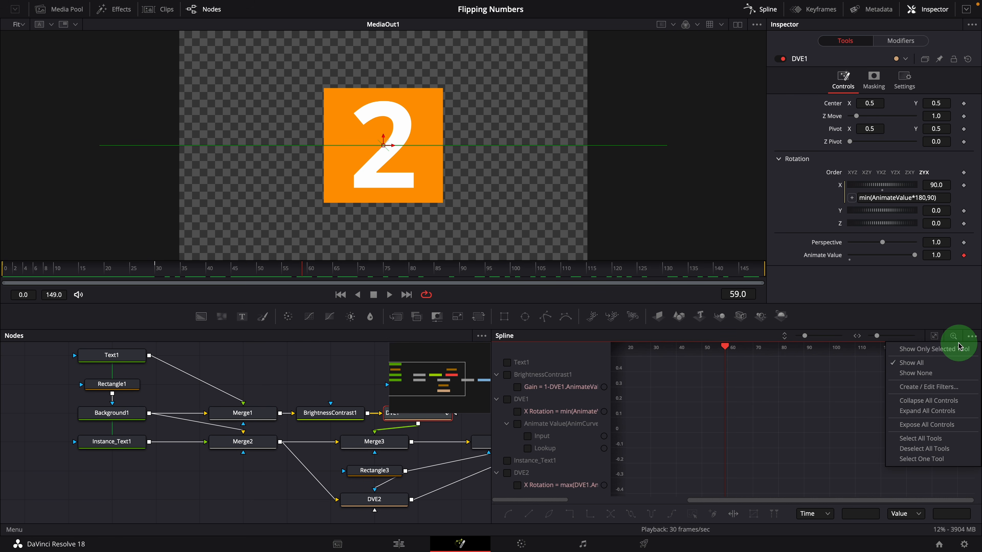
click(910, 347)
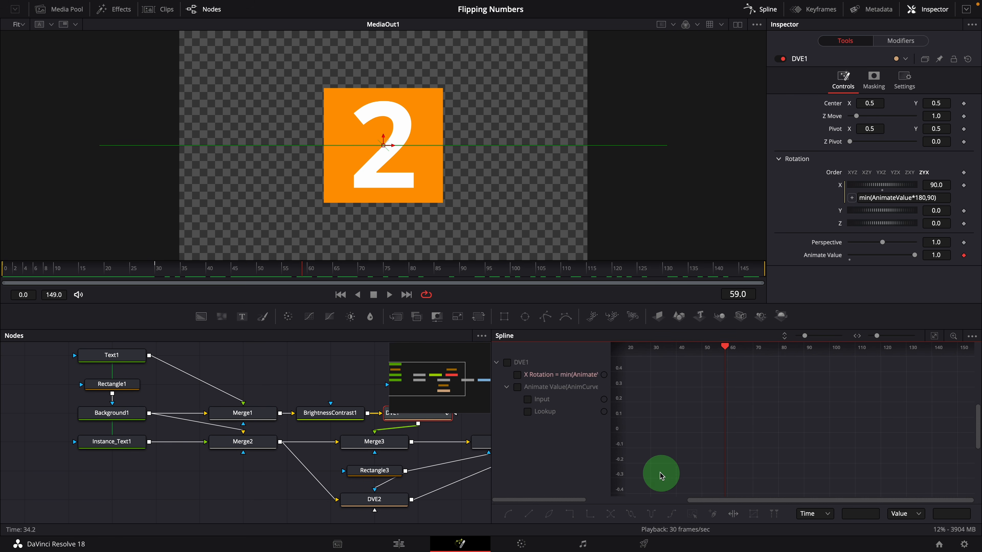
drag(772, 418, 846, 431)
click(936, 336)
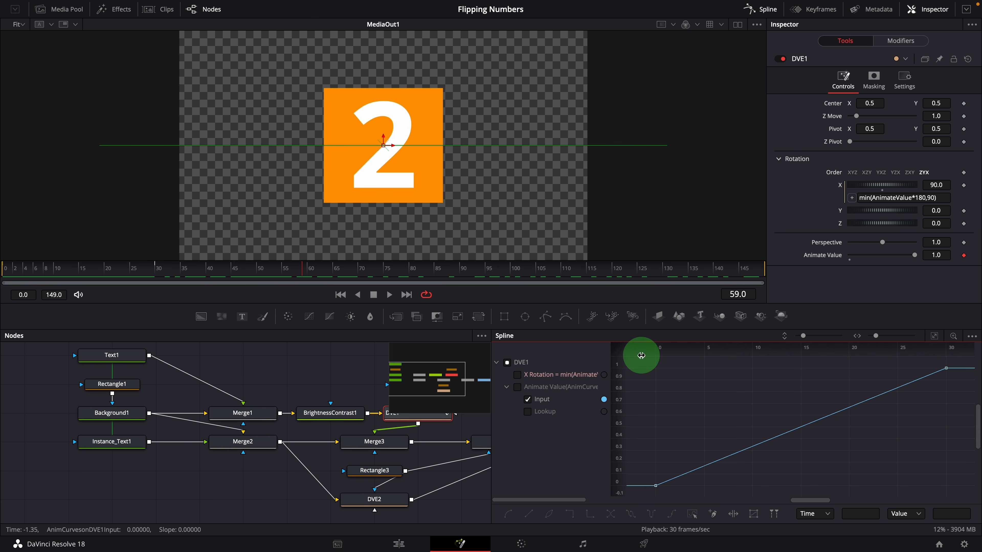
Step: Select all keyframes on the Animate Value input curve and set the curve to loop
drag(641, 364, 949, 491)
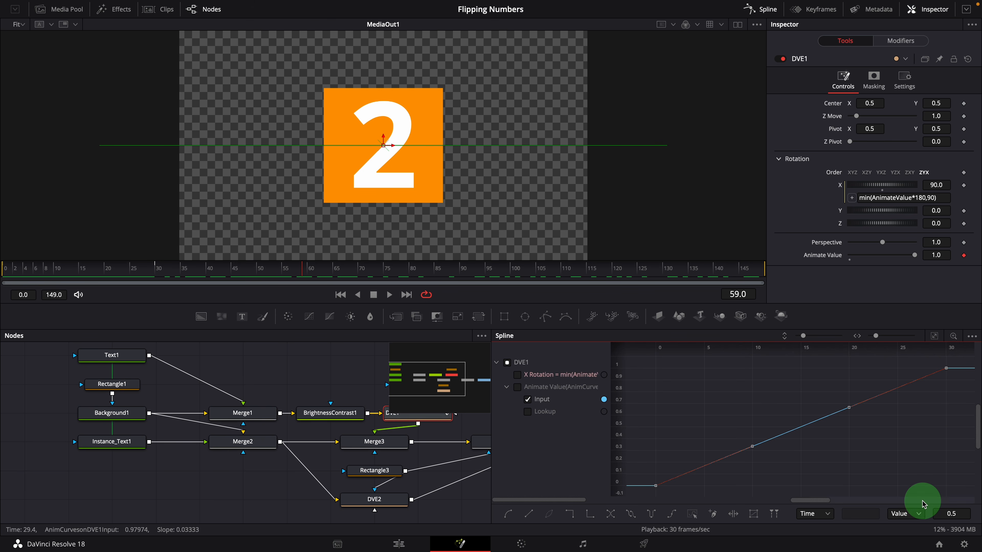
click(630, 518)
scroll(908, 439, down, 4)
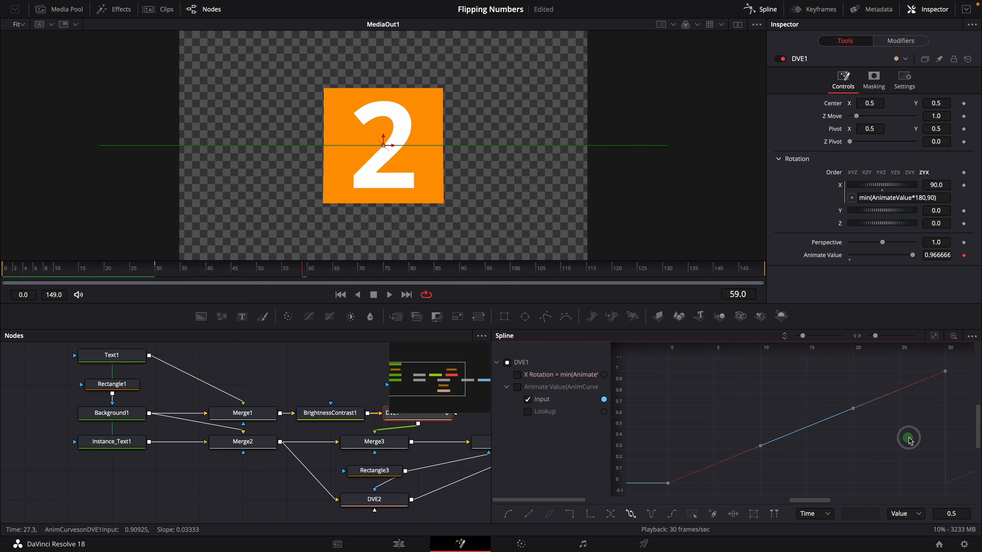
drag(907, 438, 745, 428)
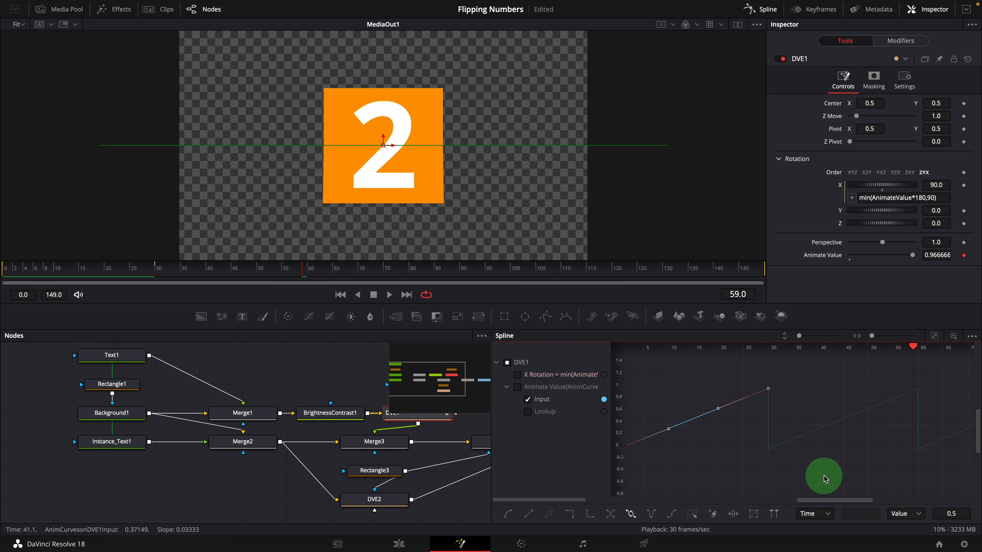
Step: Play the composition from near the start to check that the flip repeats for each number
click(15, 276)
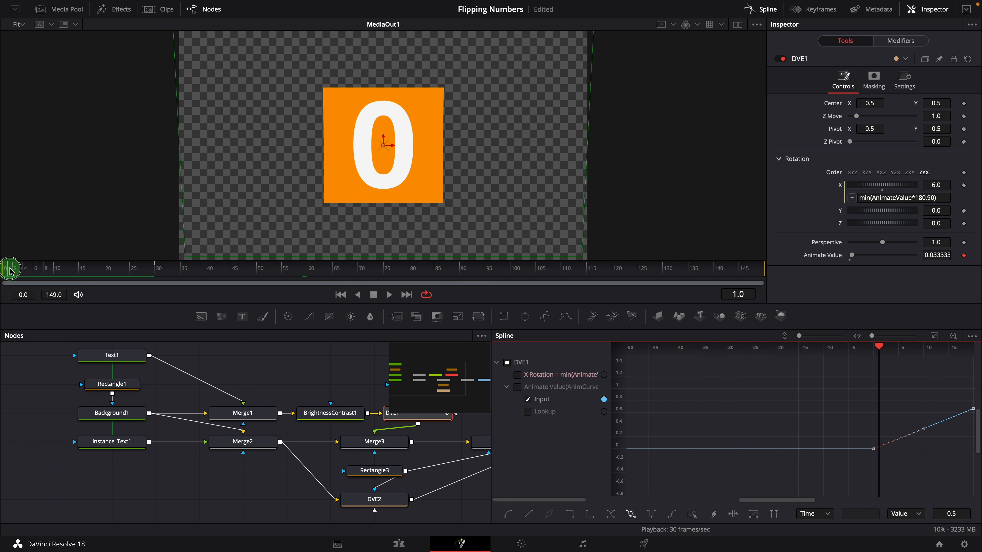
click(221, 485)
key(space)
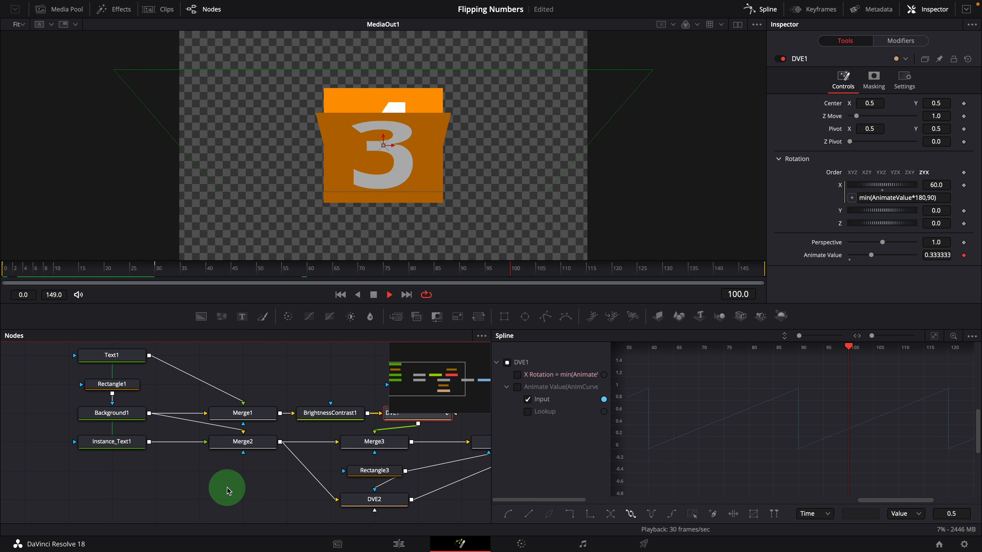
key(space)
click(228, 491)
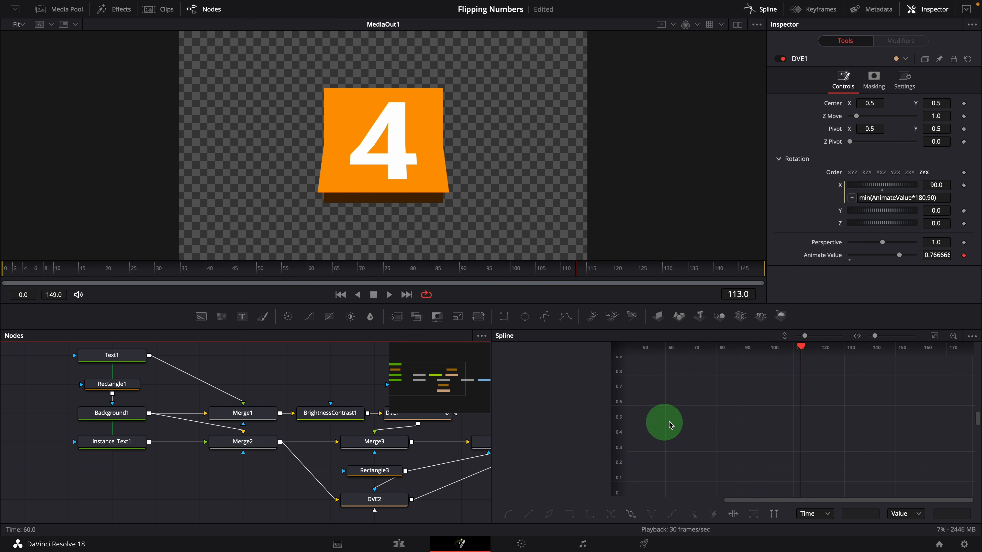
Step: Close the Spline editor and set DVE1's Animate Value modifier curve to Easing with Bounce as the Out option
click(750, 12)
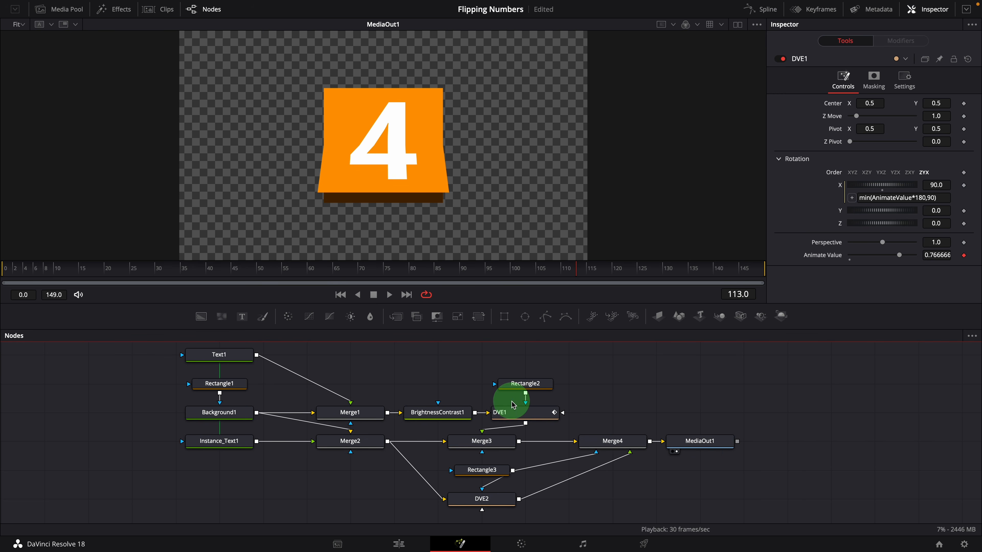
click(519, 415)
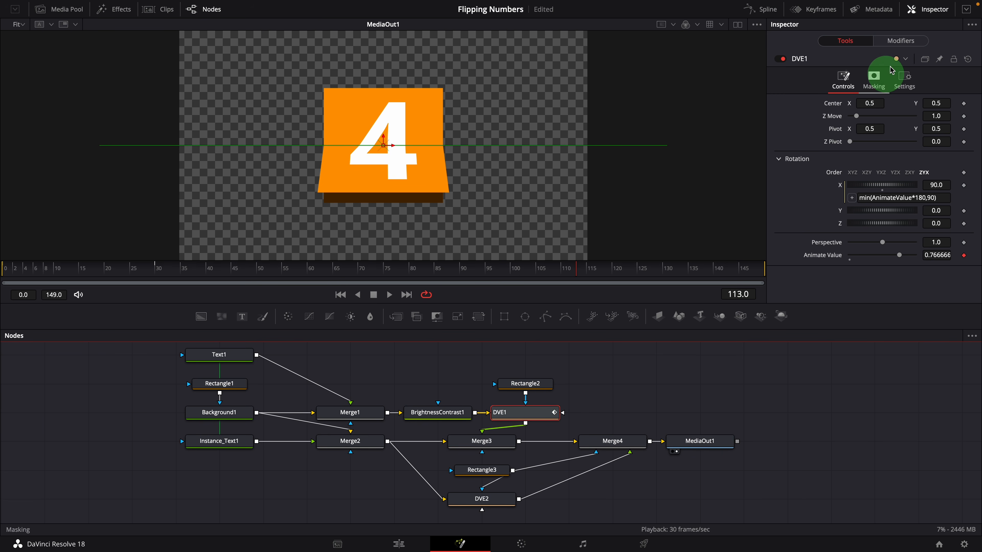
click(901, 42)
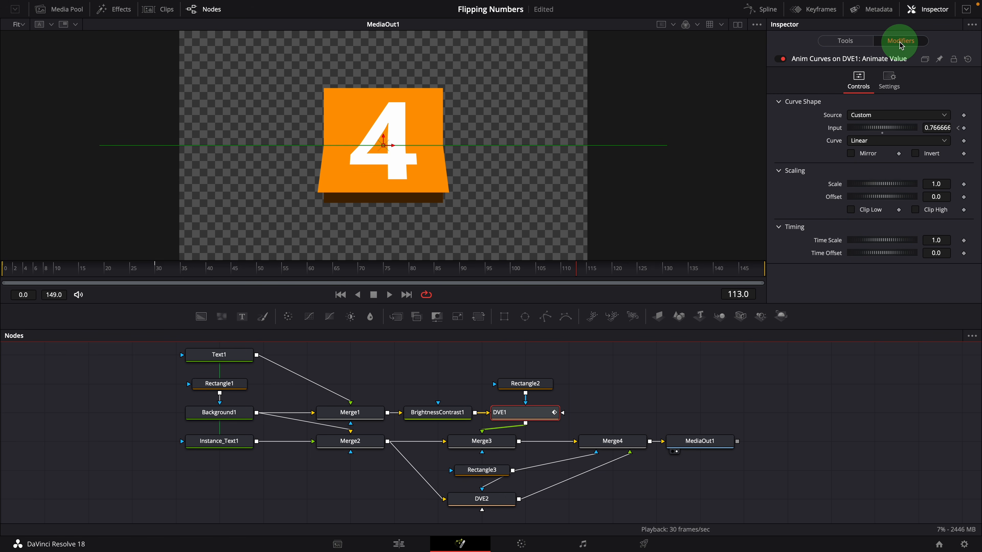
click(881, 147)
click(867, 164)
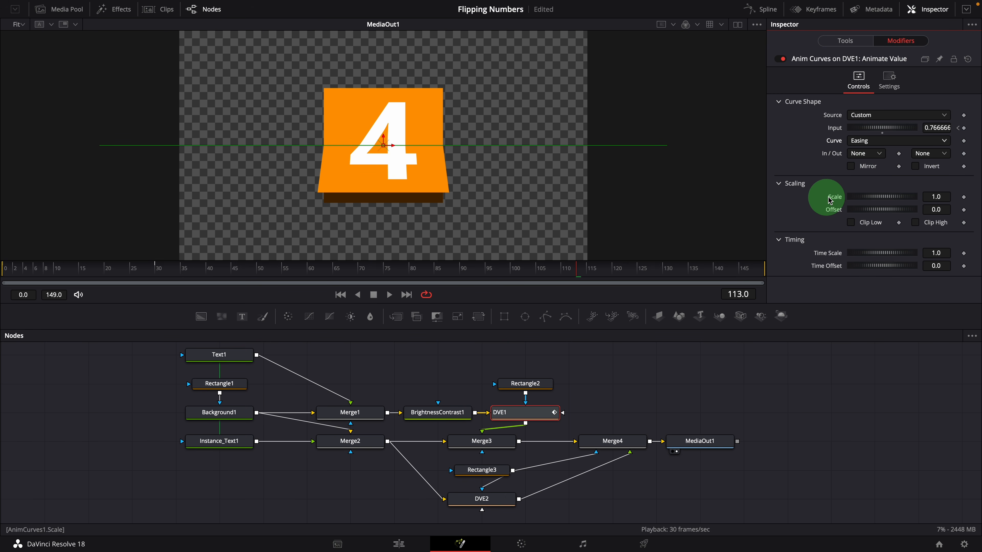
click(923, 154)
click(924, 280)
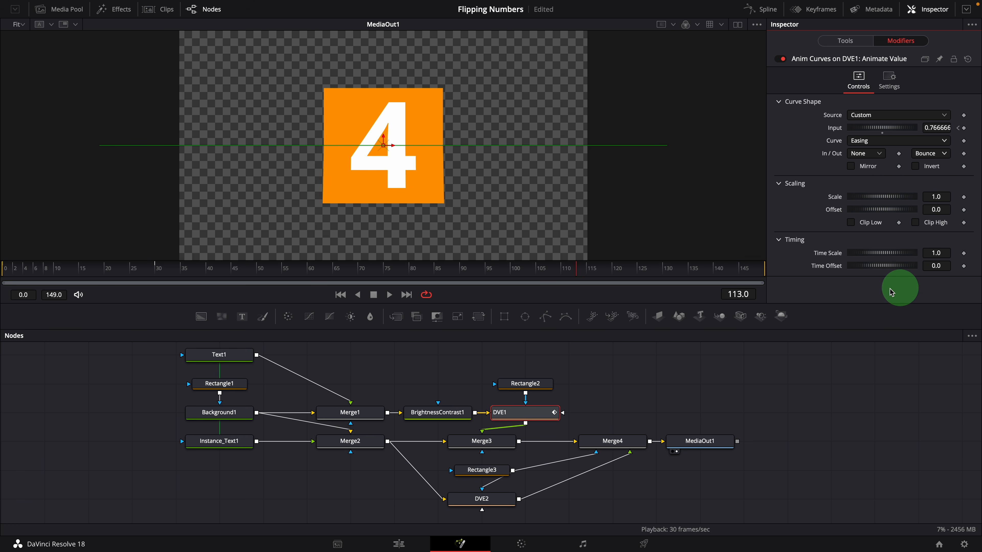
Step: Play the composition from the start to check the bounce easing on the flip
click(301, 269)
key(space)
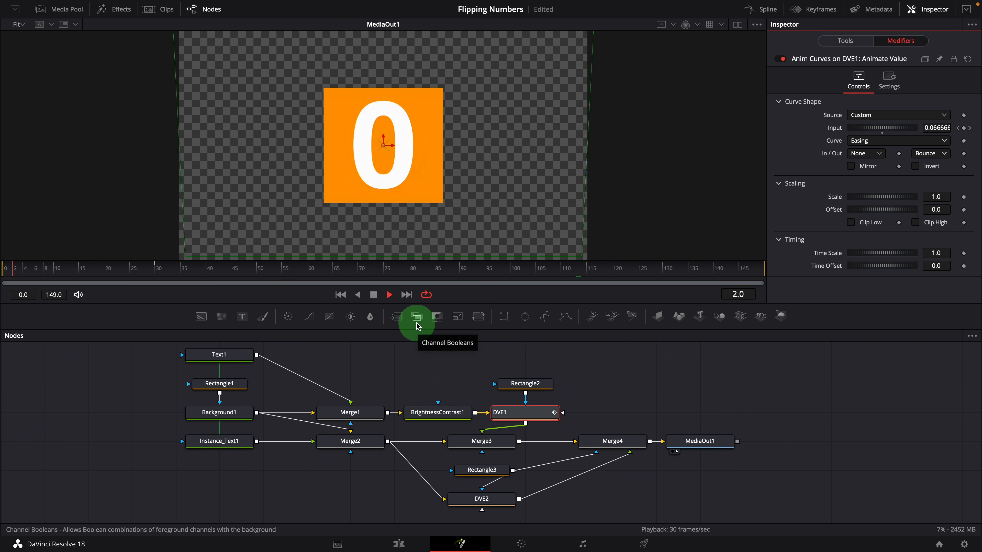
key(space)
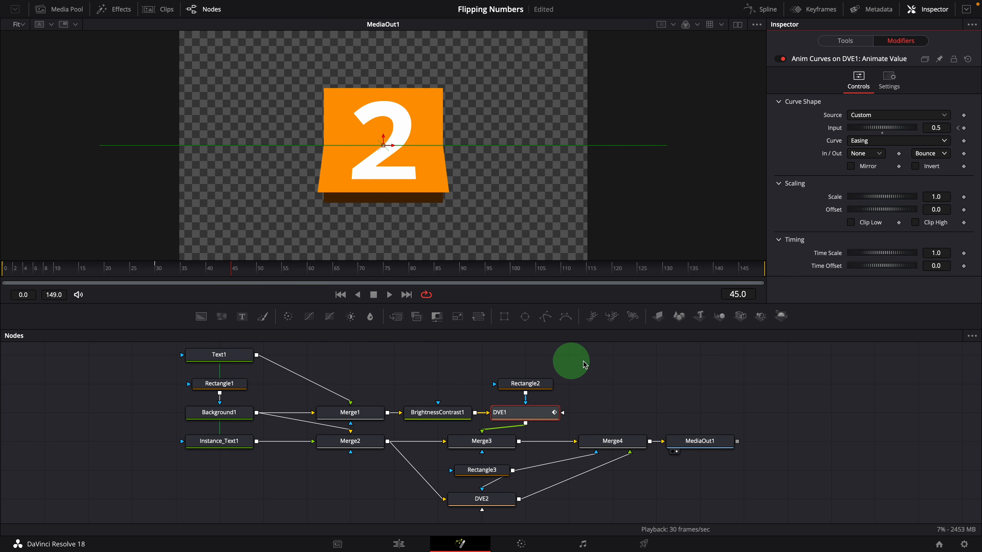
Step: Try a hand-shaped Custom curve on the Animate Value modifier and play the flip from about frame 20
click(899, 141)
click(864, 170)
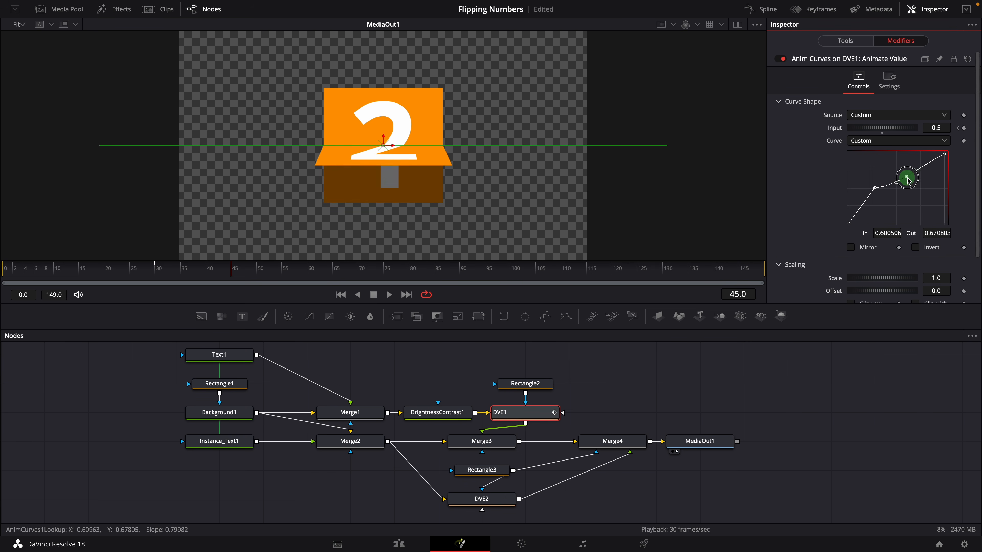
click(553, 338)
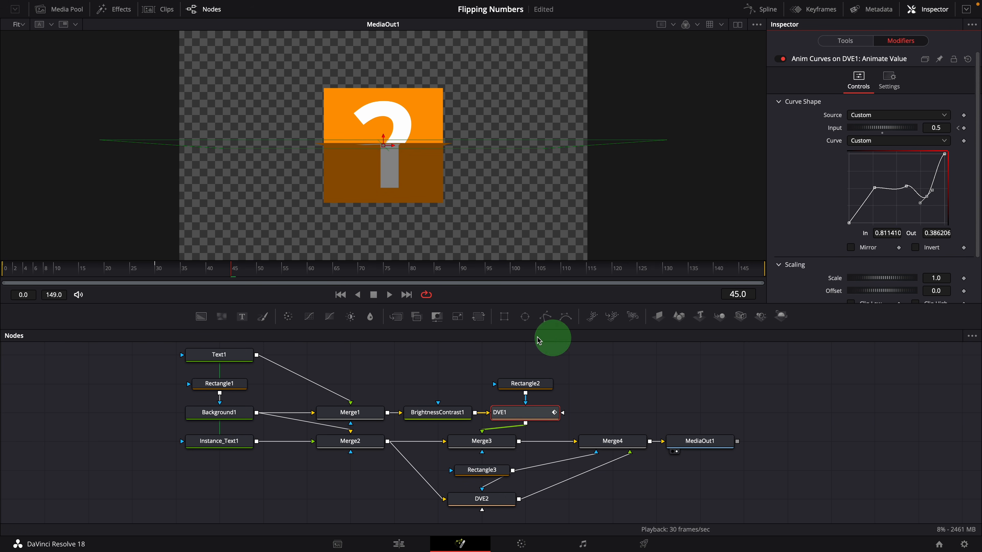
click(115, 273)
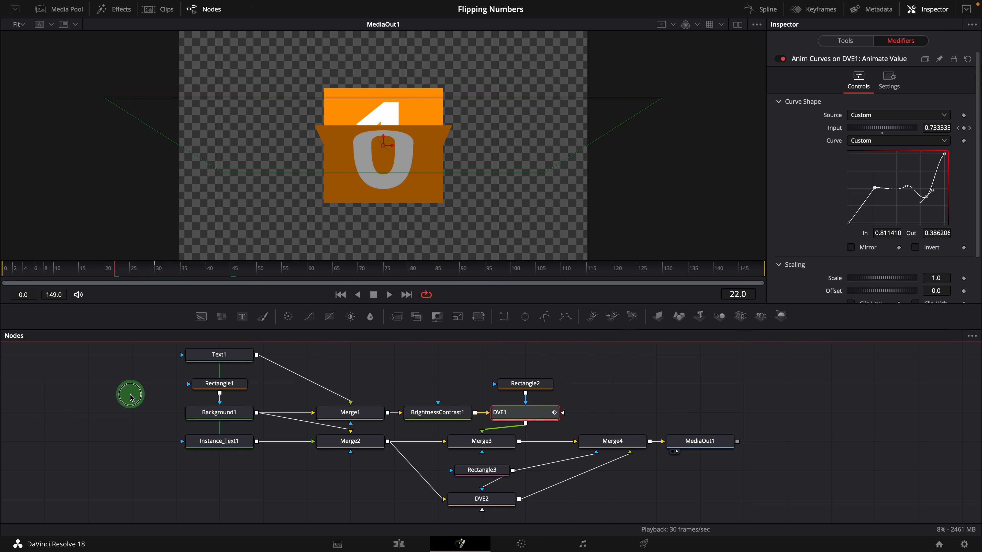
key(space)
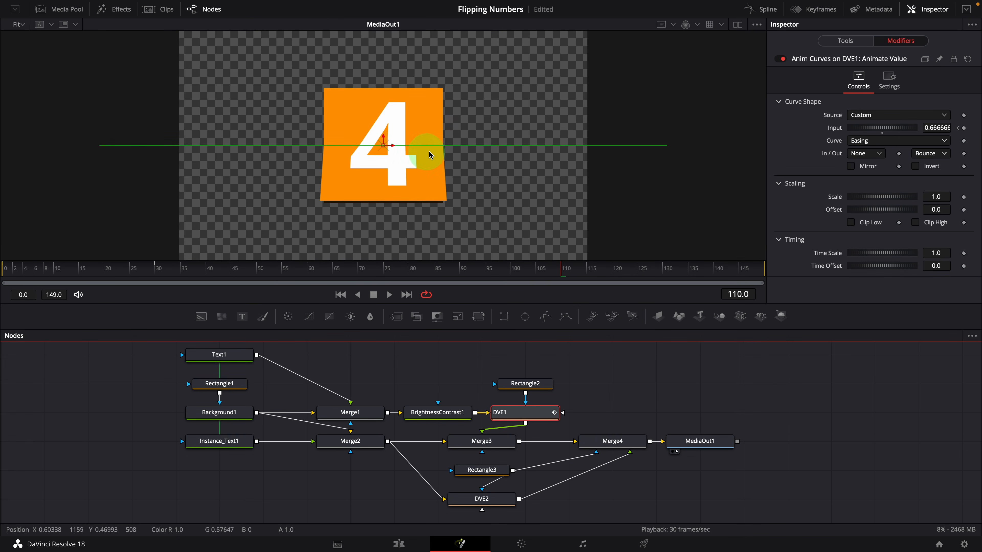
Step: Make room before MediaOut1 and insert a Channel Booleans node between Merge4 and MediaOut1
drag(703, 443, 789, 444)
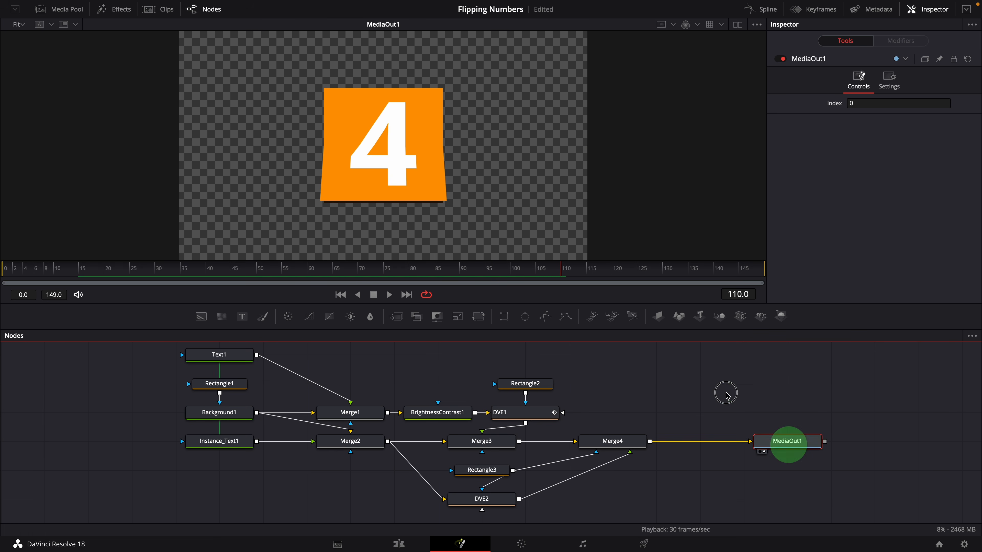
click(688, 403)
key(shift+space)
text(chan)
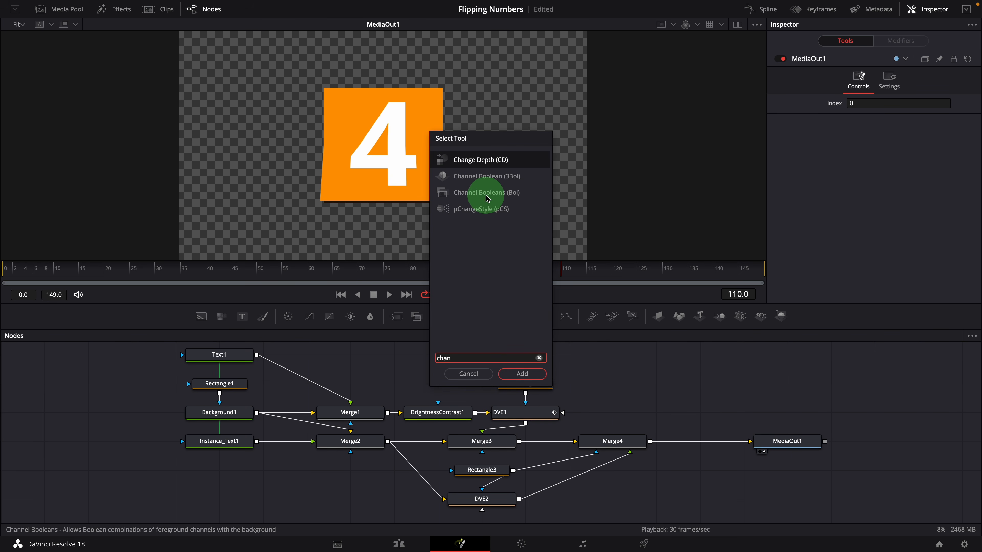
click(488, 199)
click(522, 374)
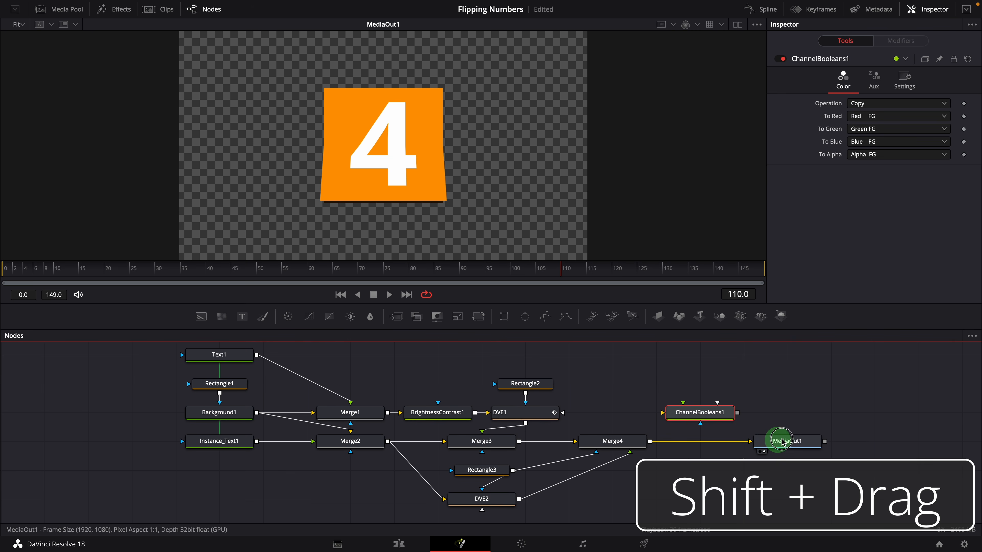
drag(698, 411, 729, 446)
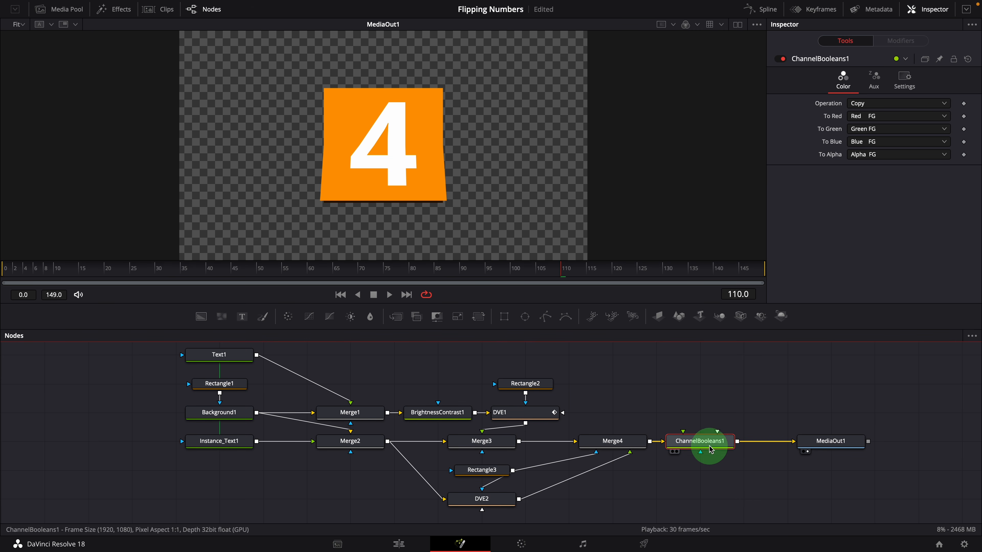
Step: Add a Rectangle mask to ChannelBooleans1 and enable Apply Mask Inverted and Multiply by Mask on that node
click(504, 320)
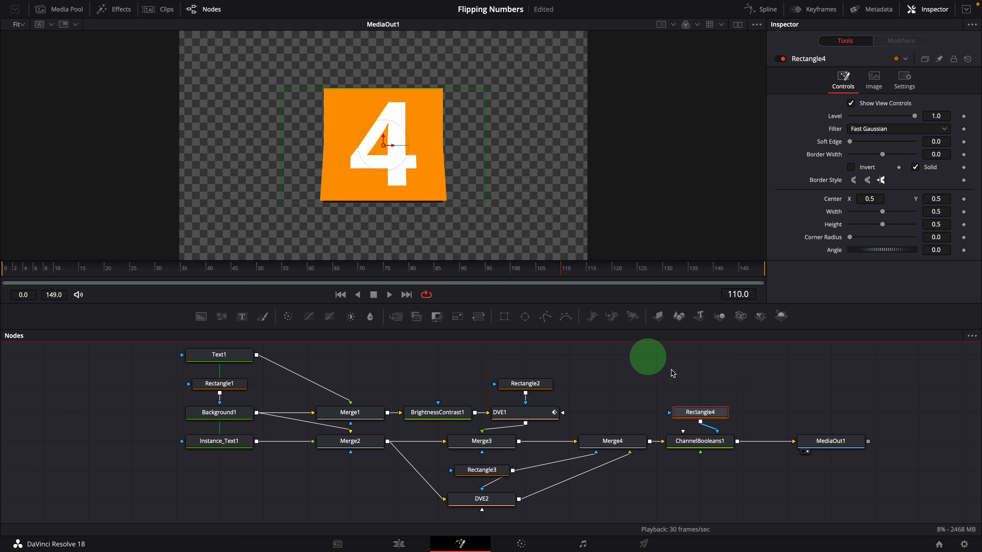
click(703, 444)
click(907, 81)
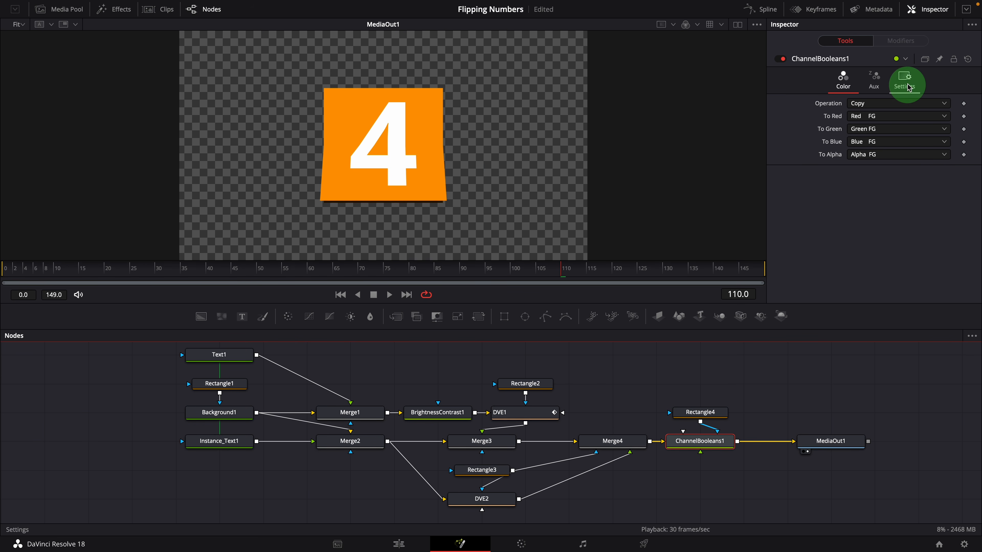
click(876, 242)
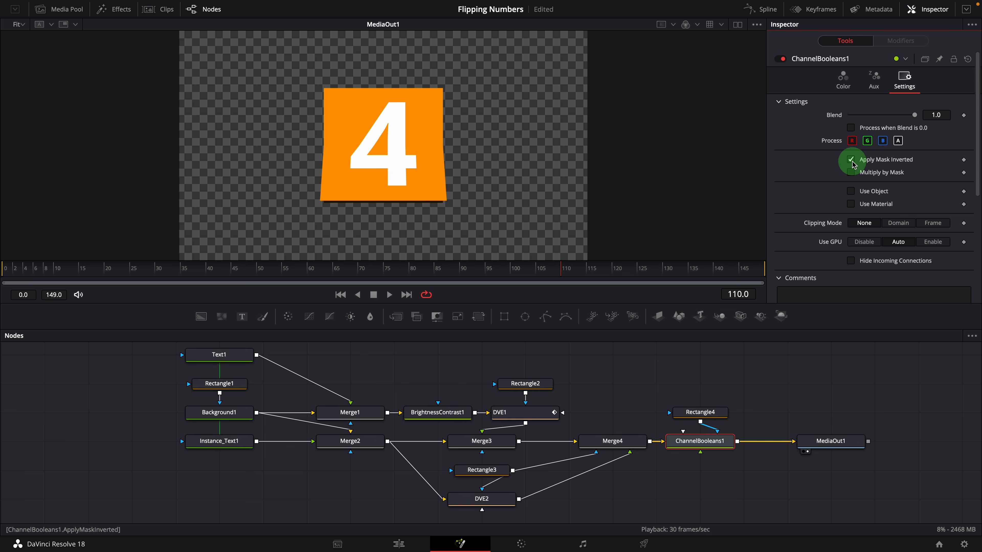
click(850, 173)
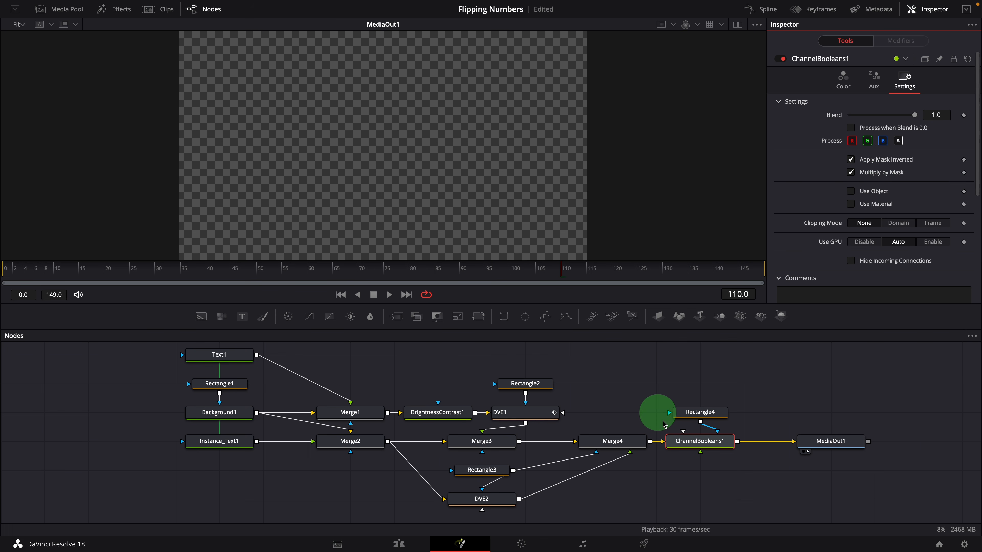
Step: Shrink Rectangle4's height to about 0.014 to cut a thin gap across the number's middle, and play the result
click(701, 412)
drag(439, 89, 436, 142)
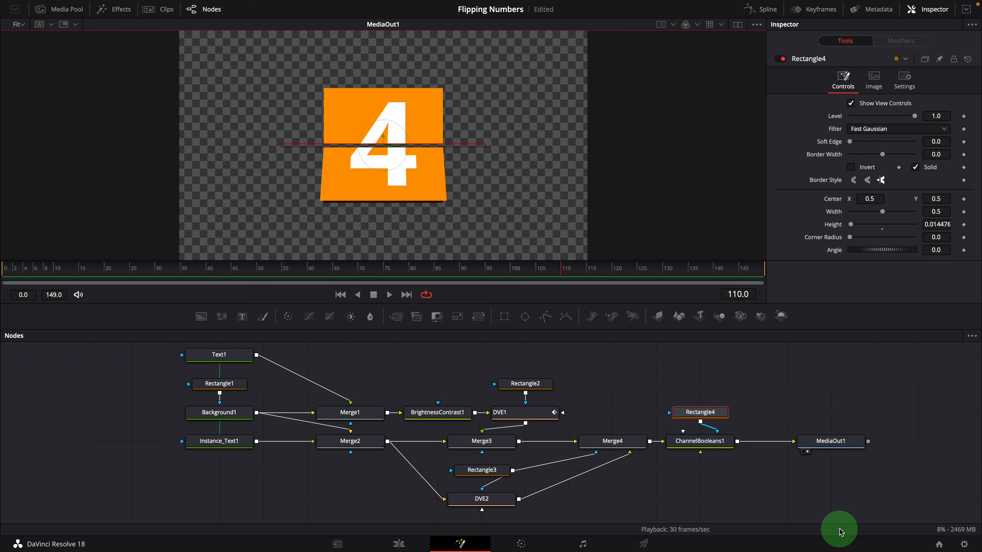
click(666, 364)
key(space)
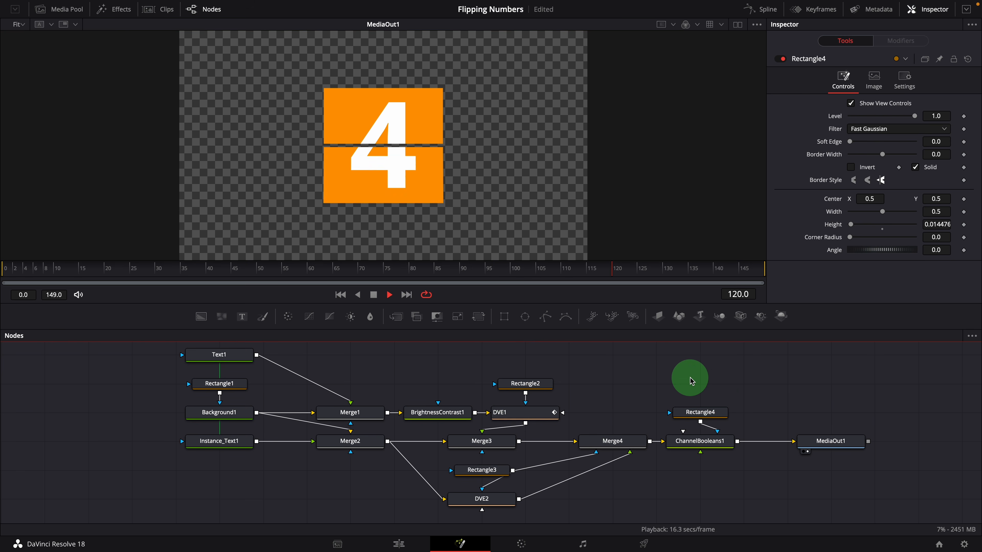